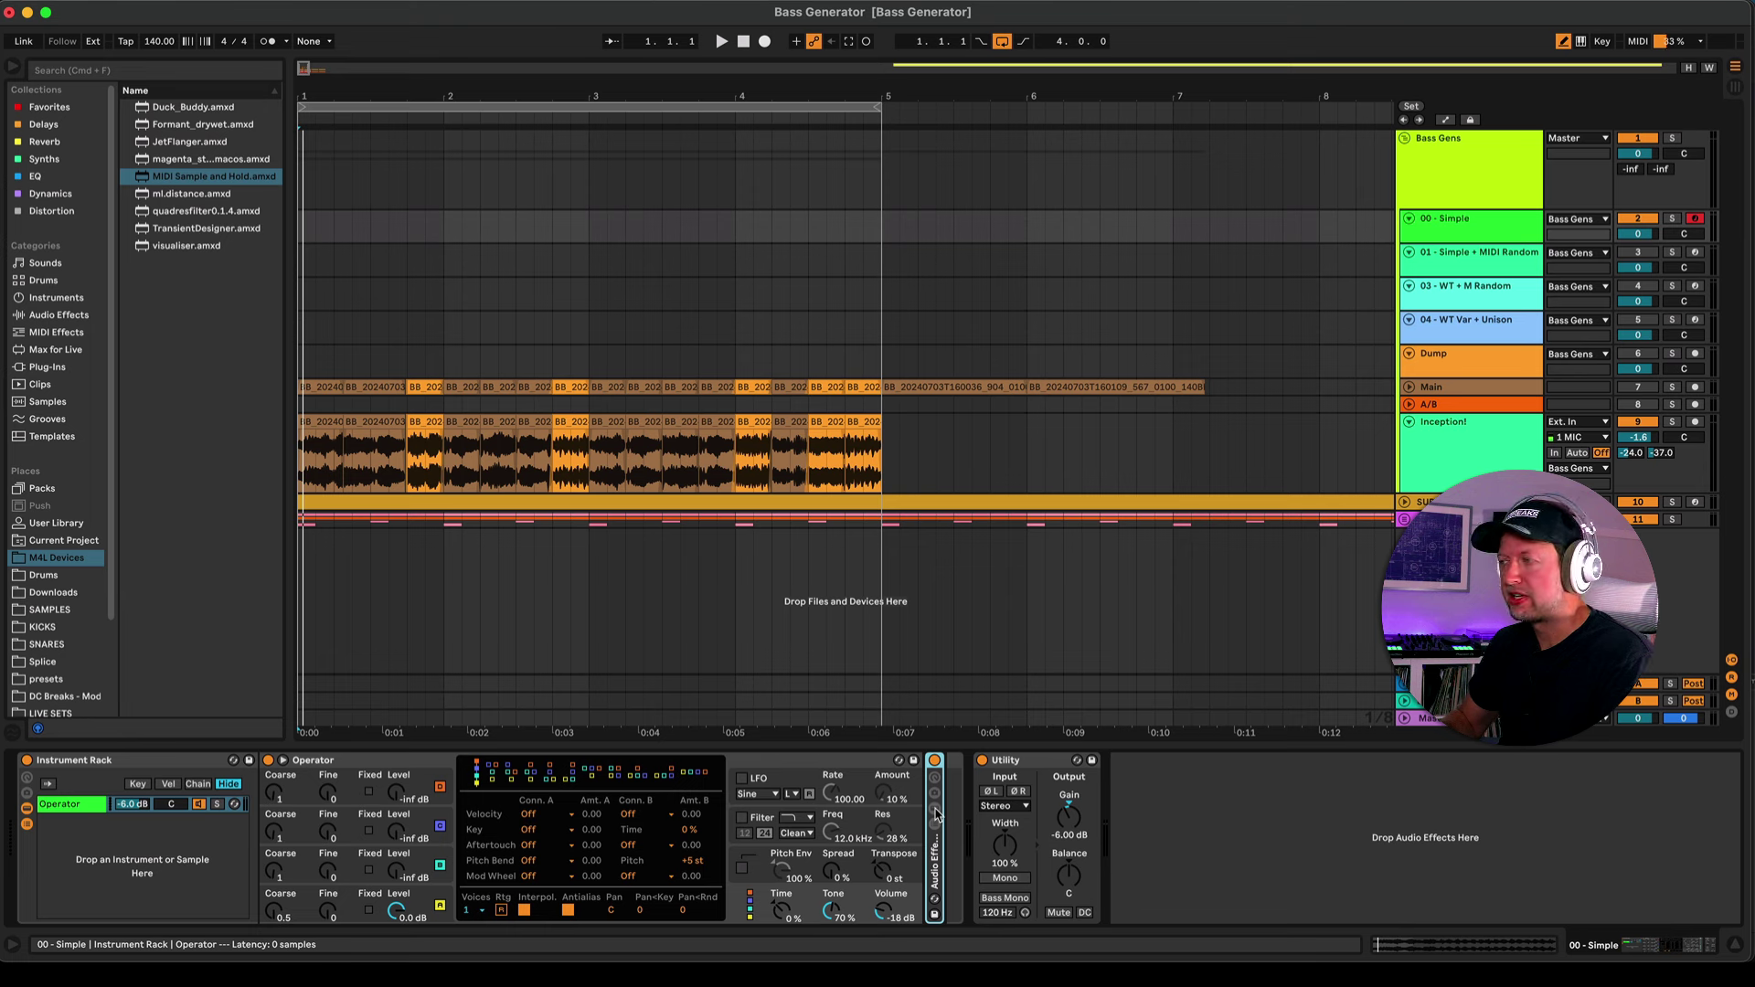
- Audition the arrangement, then expand the 00 - Simple effect rack to show UltraComb 1's devices
{"action": "key", "text": "space"}
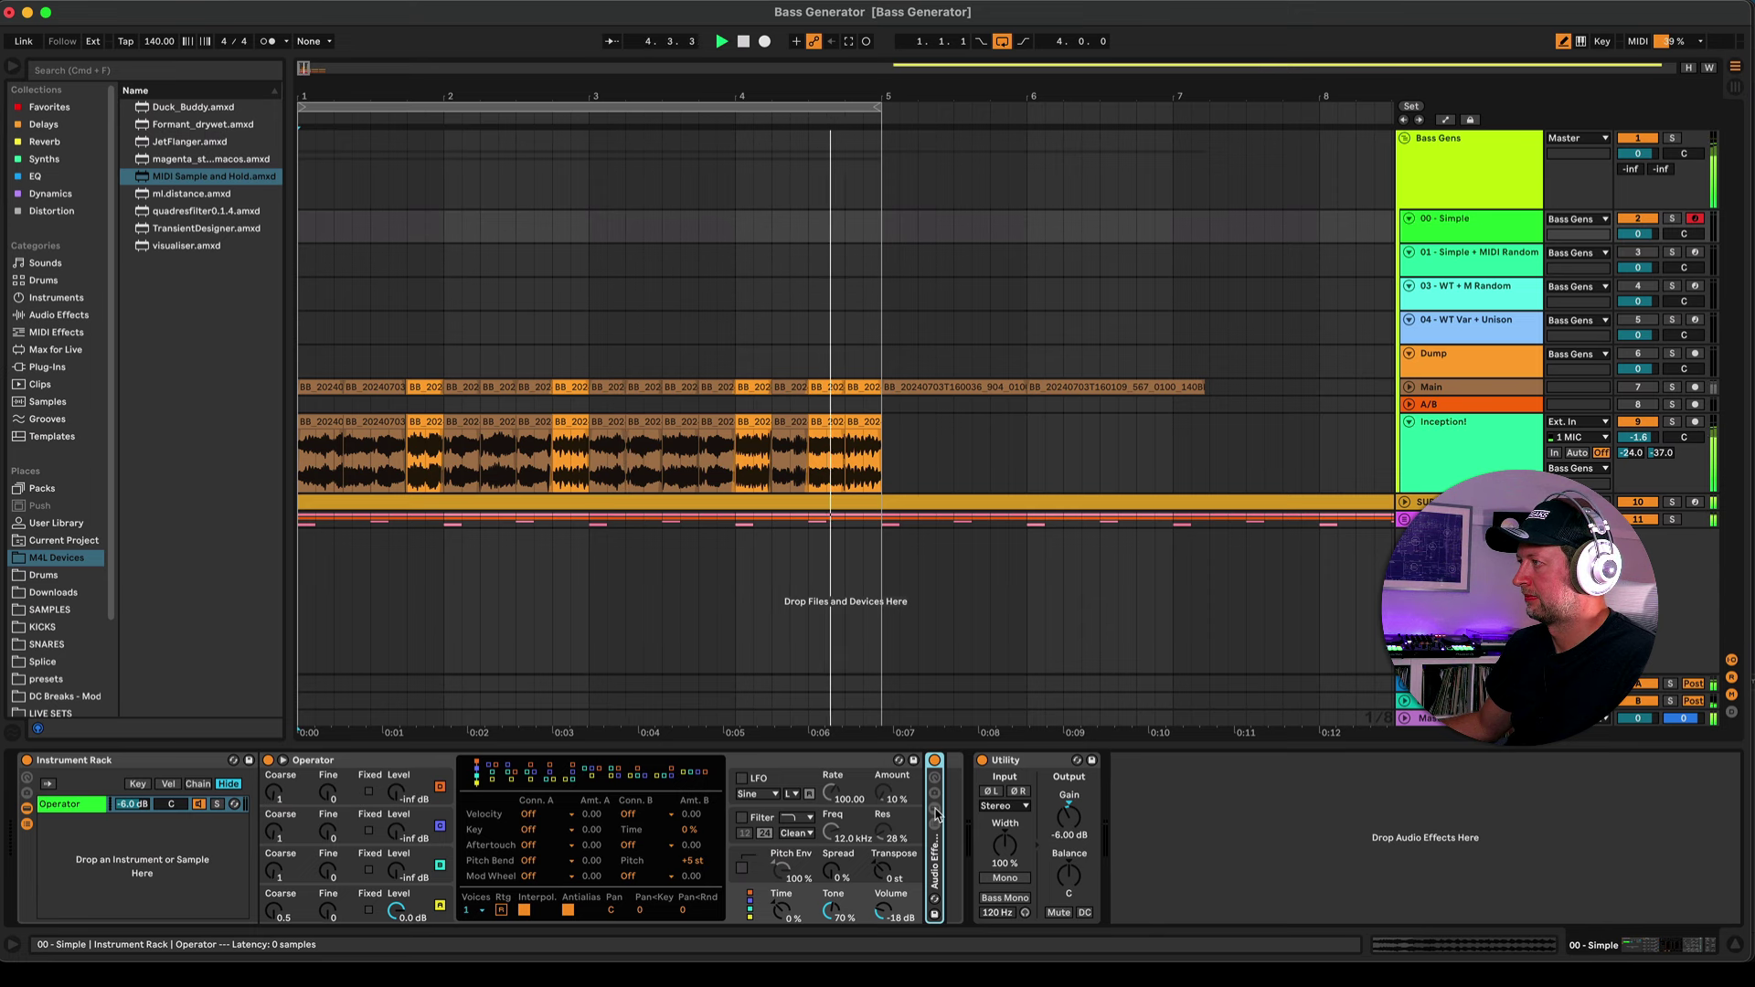
{"action": "key", "text": "space"}
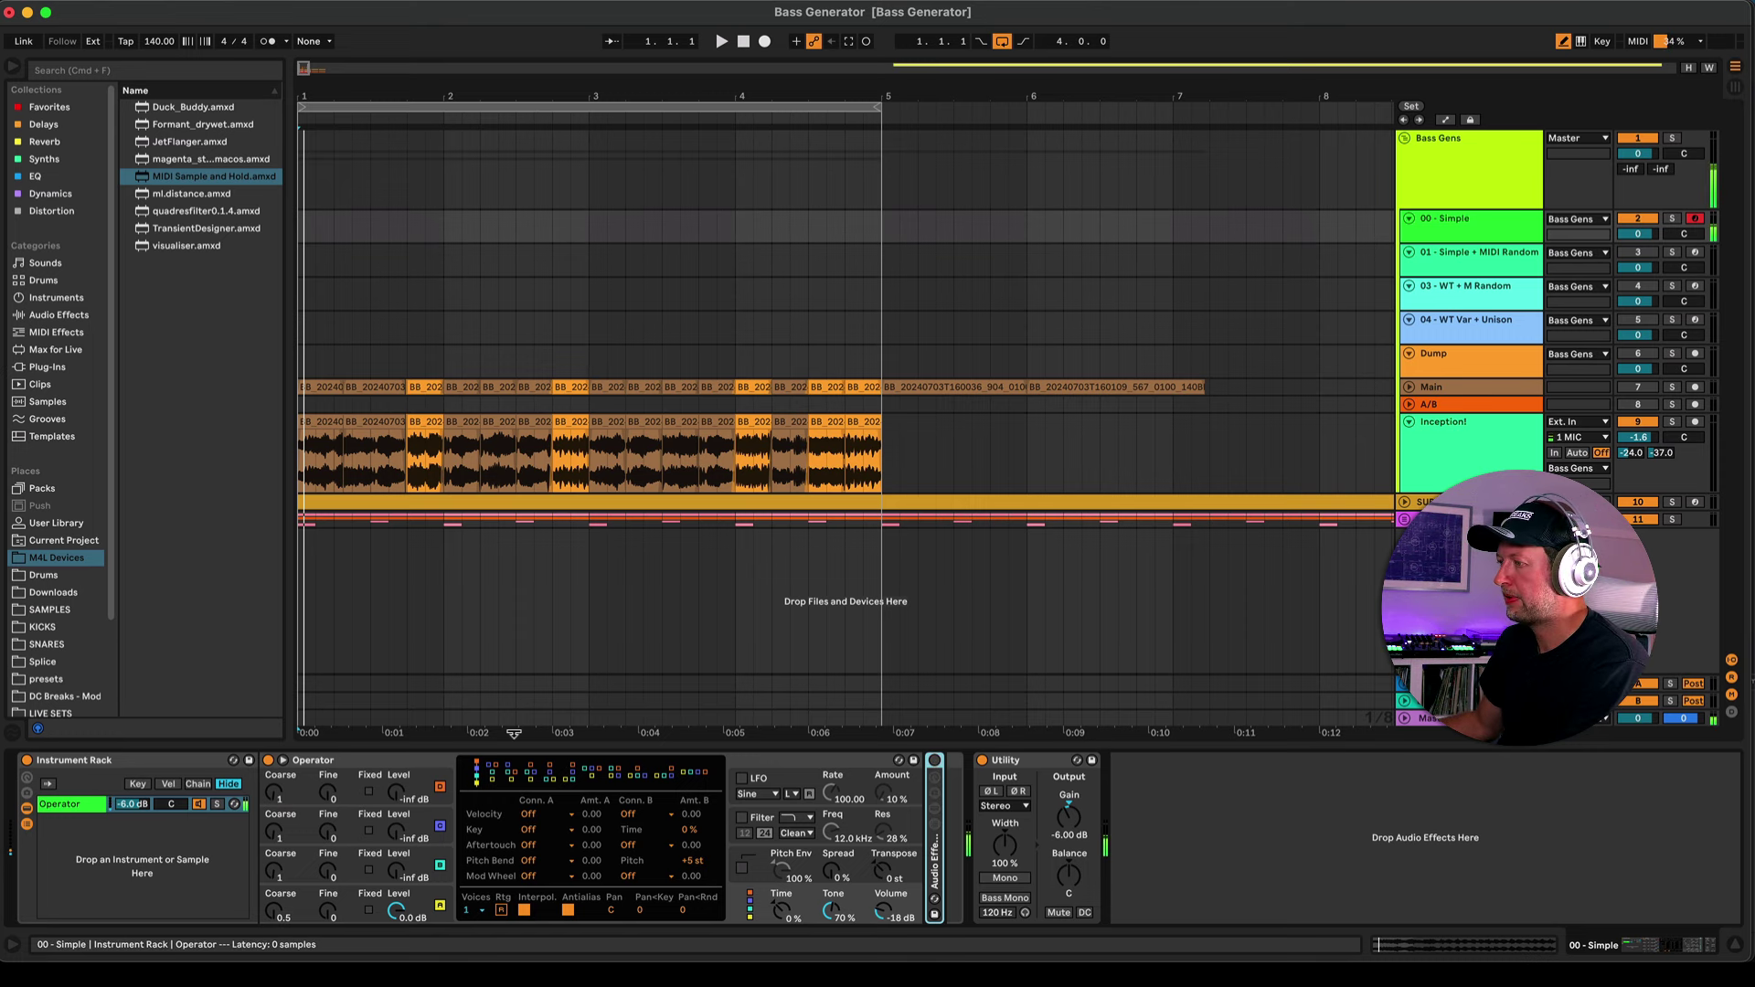
{"action": "double_click", "coordinate": [939, 831]}
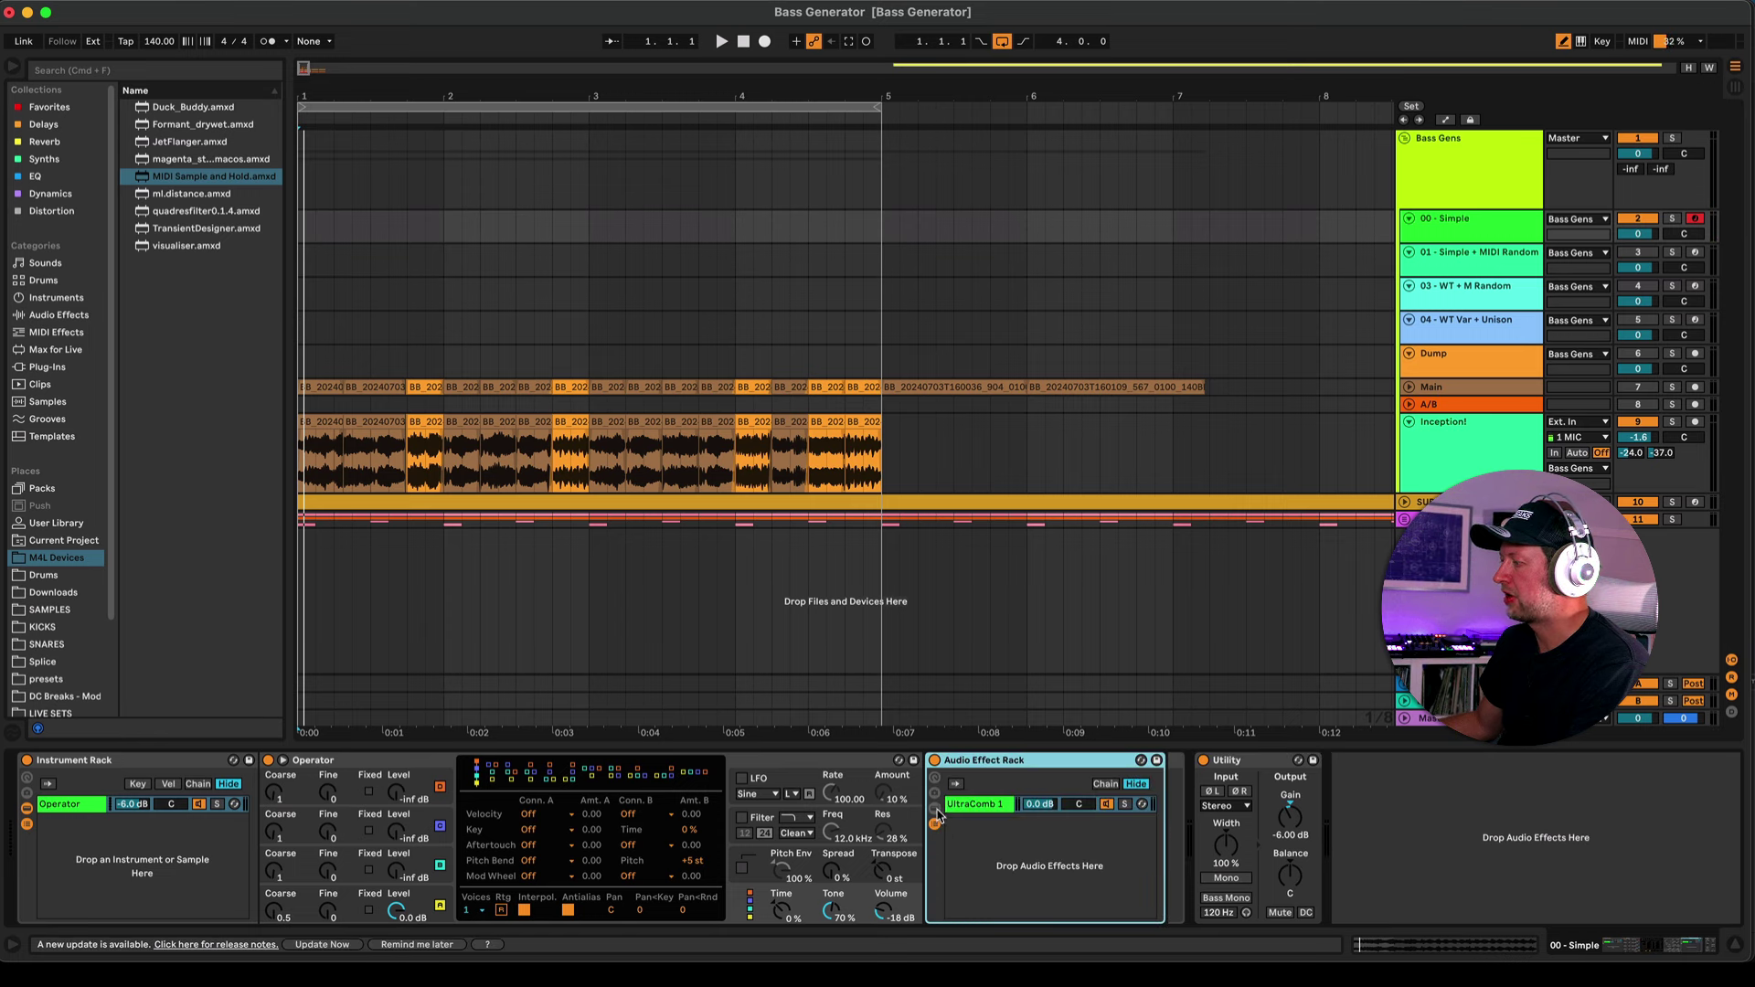
{"action": "left_click", "coordinate": [938, 815]}
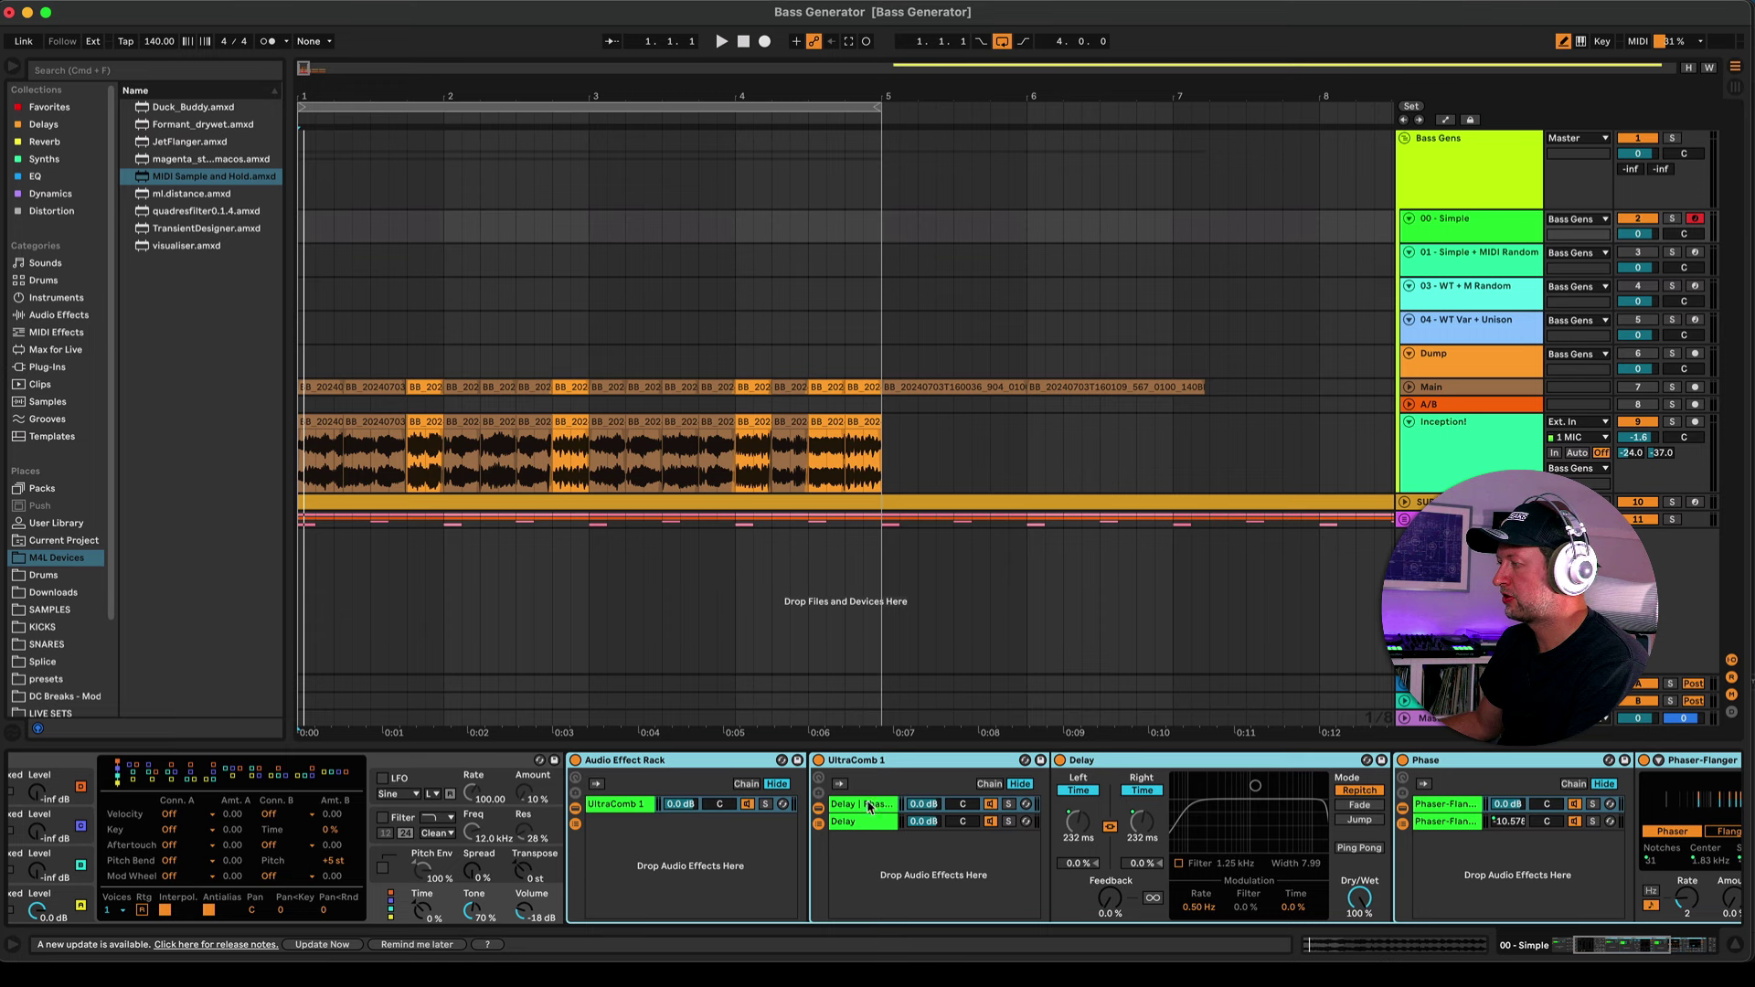
- Inspect the Delay, Phase and Phaser-Flanger chain devices inside the rack
{"action": "scroll", "coordinate": [867, 807], "scroll_direction": "right", "scroll_amount": 5}
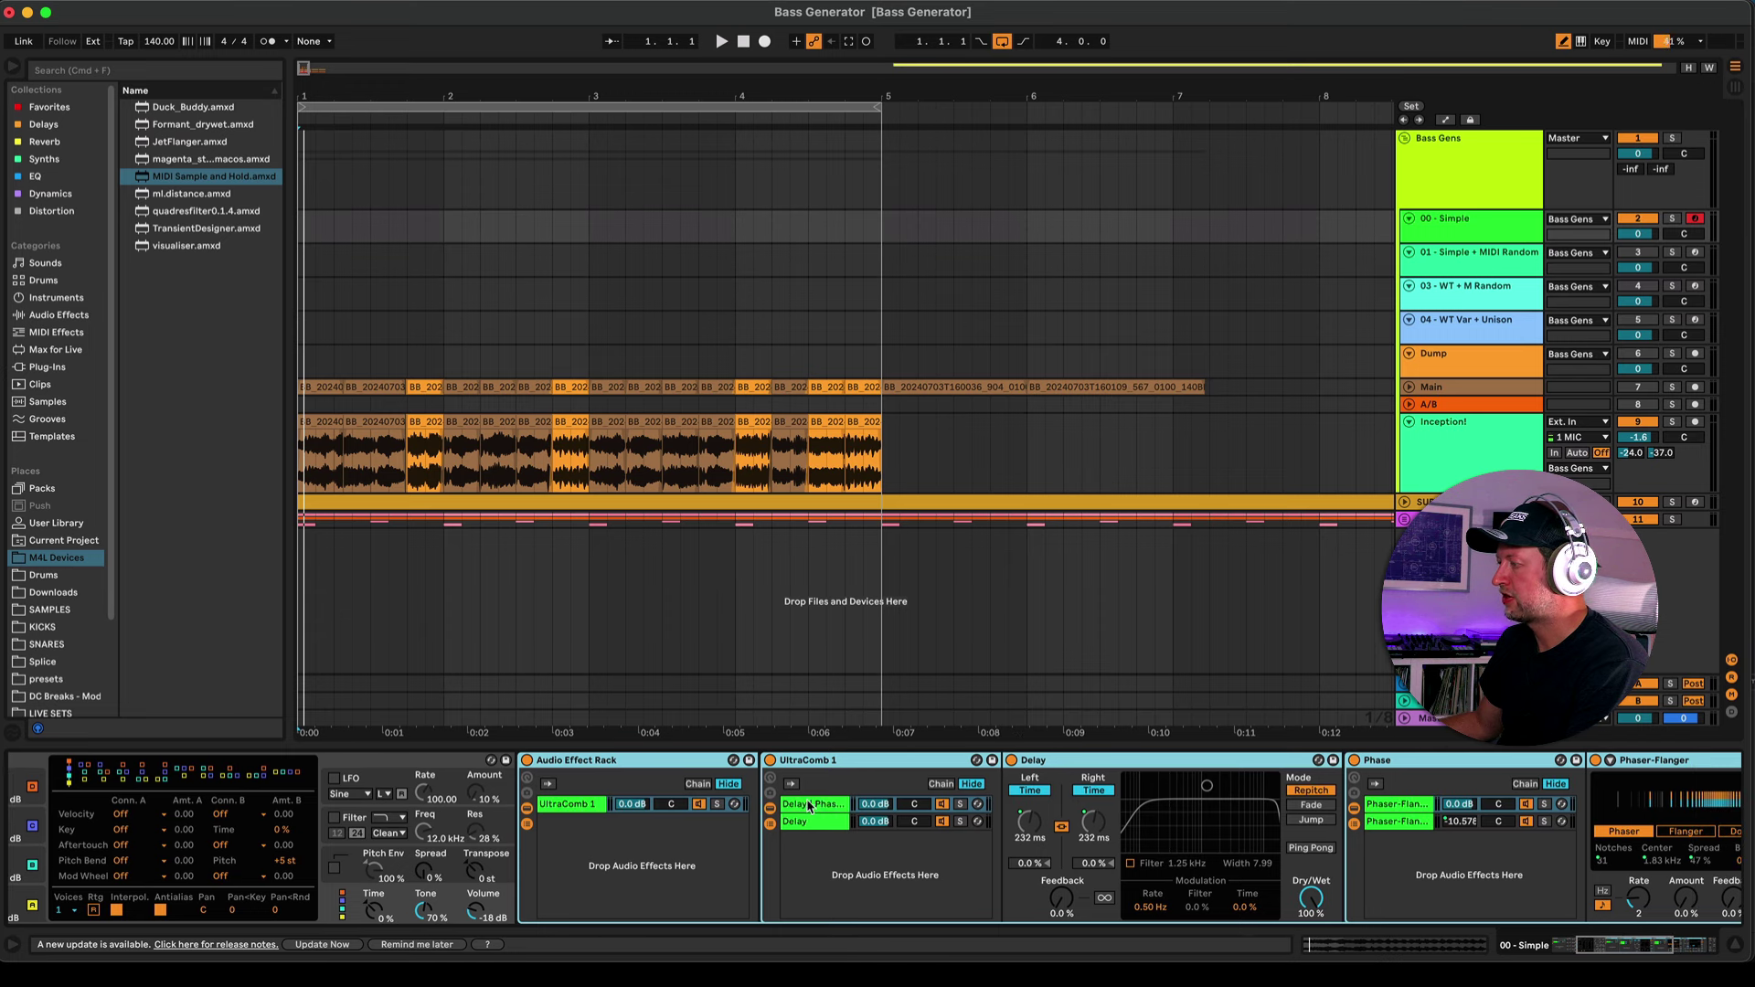
{"action": "scroll", "coordinate": [810, 806], "scroll_direction": "right", "scroll_amount": 10}
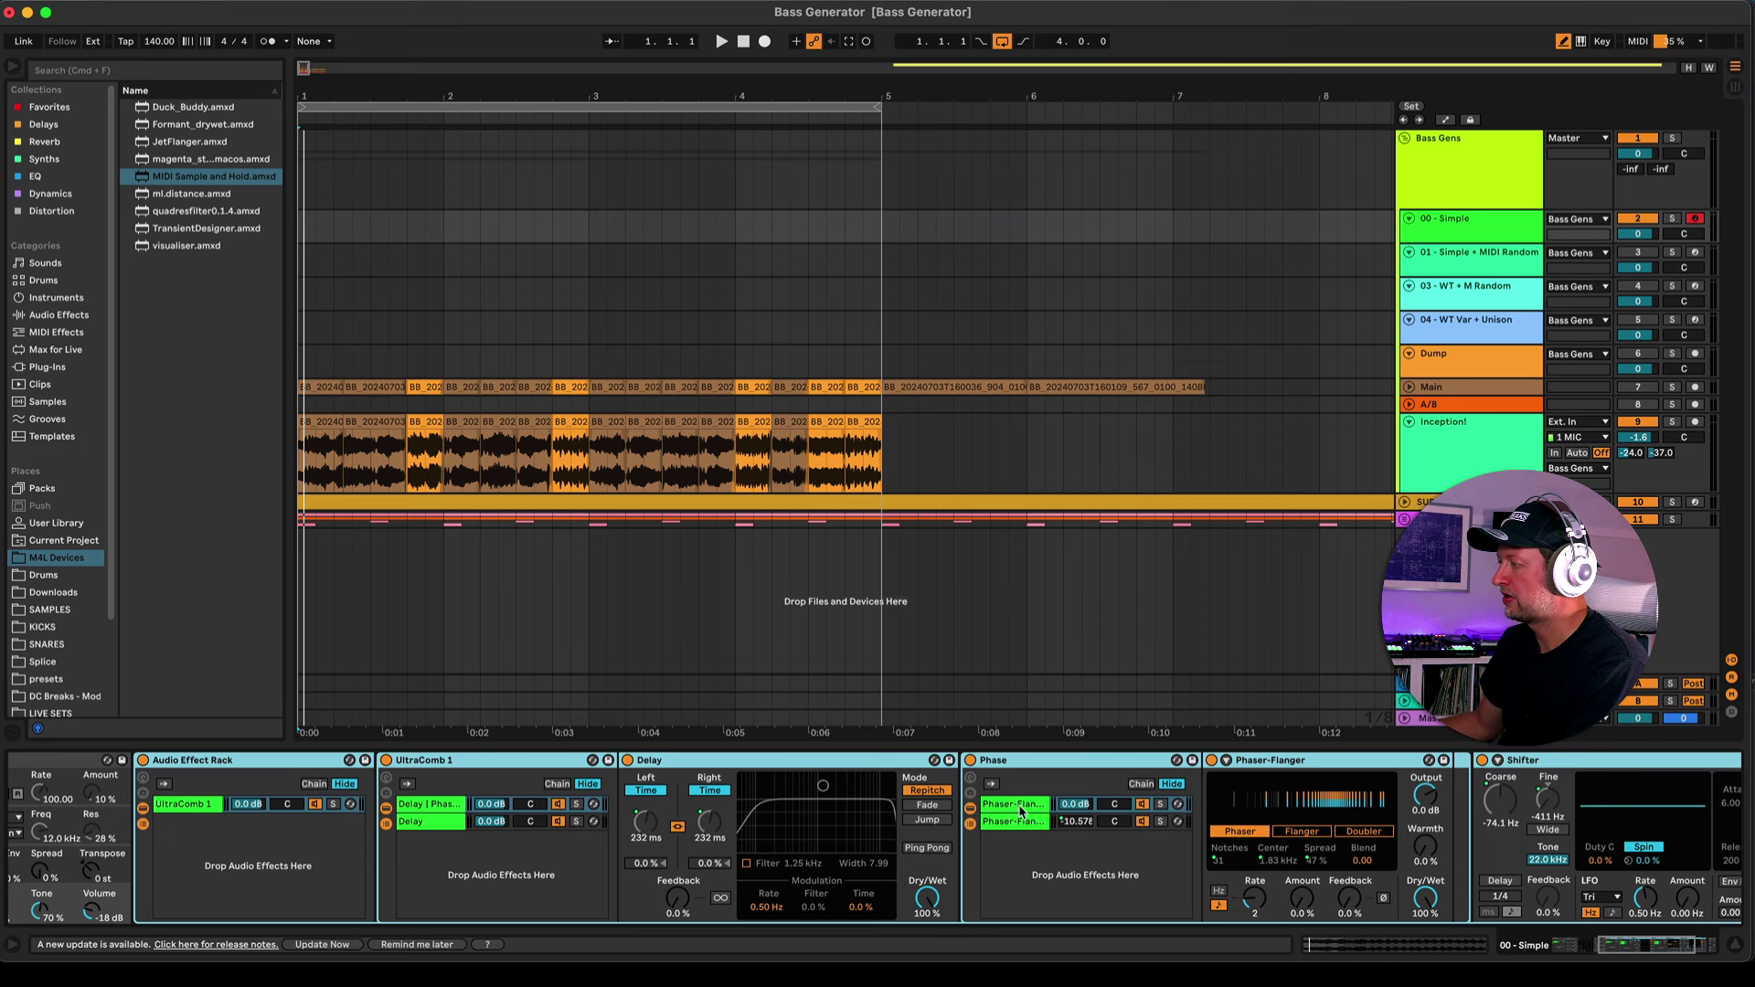
{"action": "left_click", "coordinate": [1020, 822]}
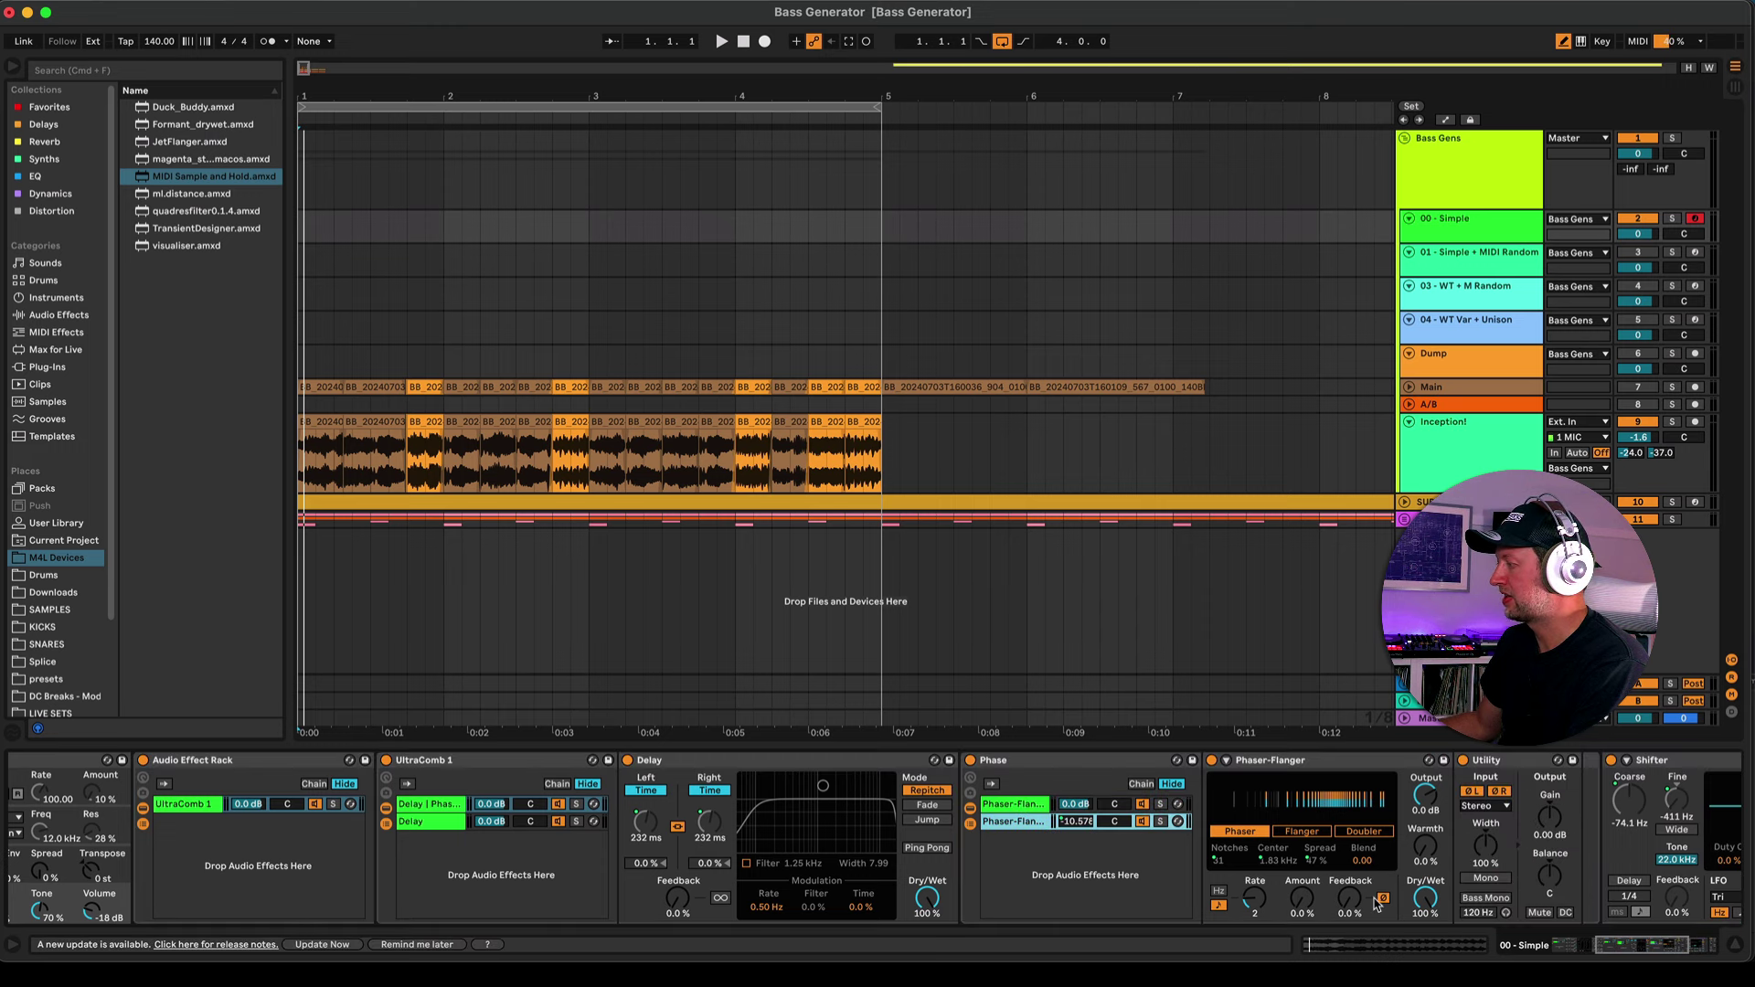
{"action": "left_click", "coordinate": [1029, 805]}
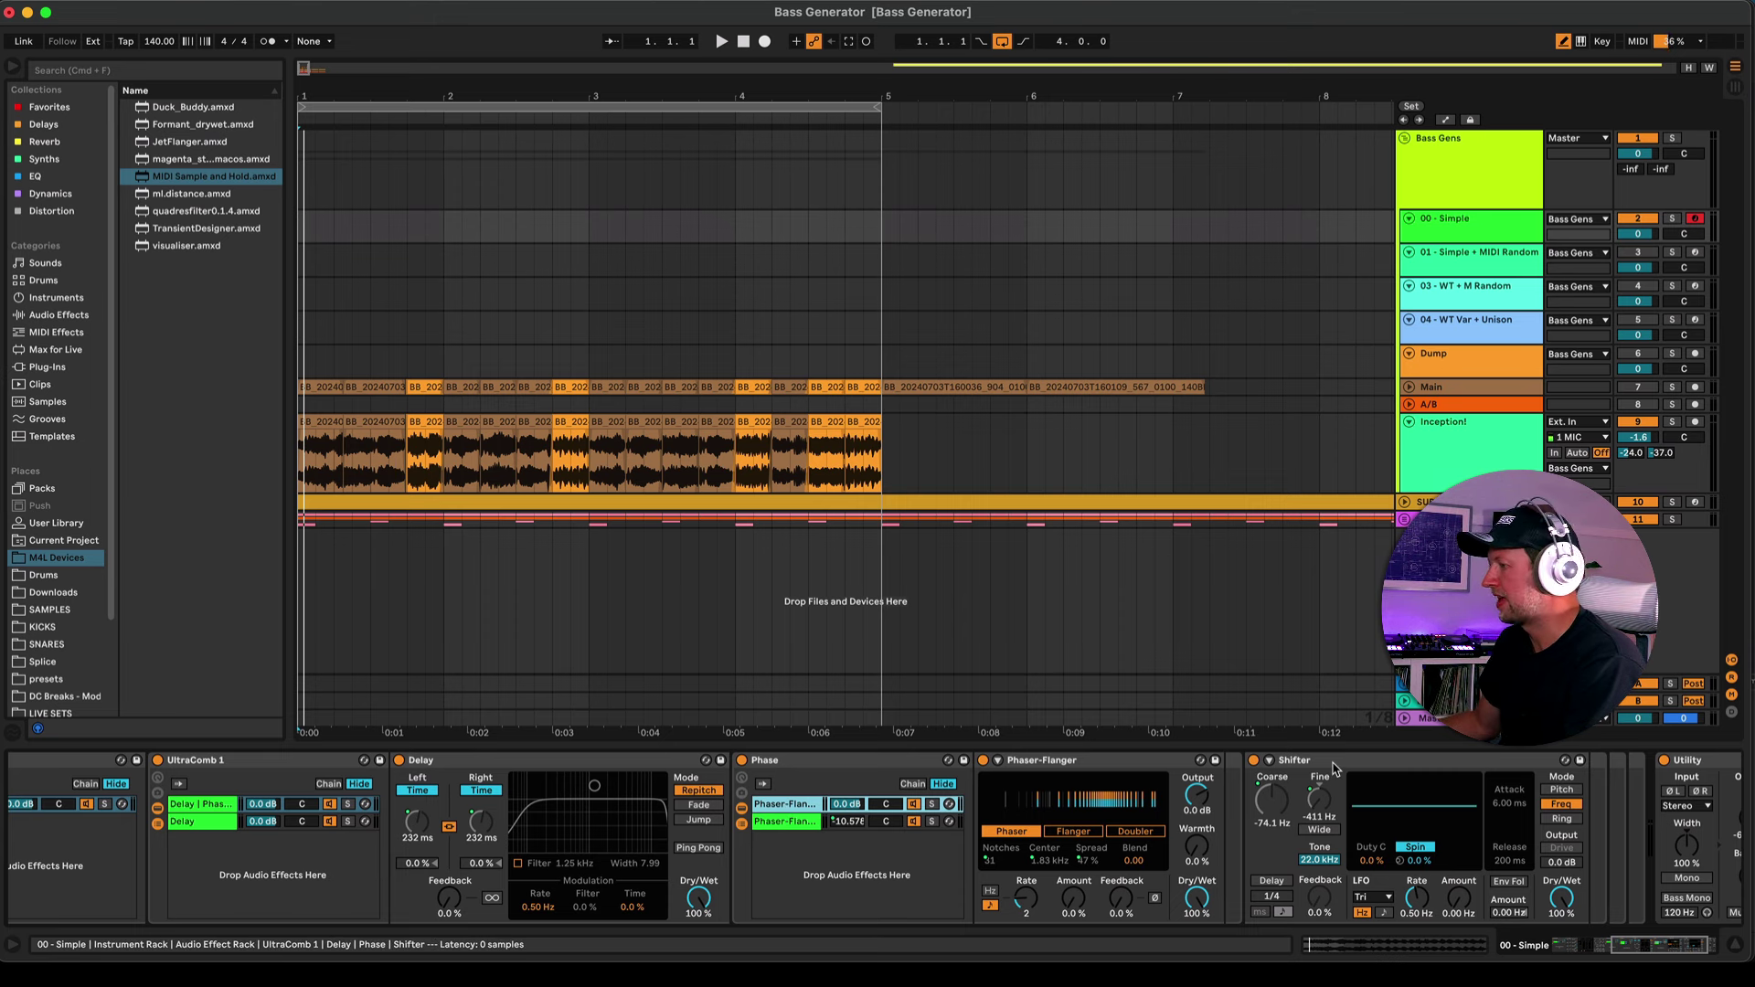
{"action": "scroll", "coordinate": [1333, 768], "scroll_direction": "left", "scroll_amount": 5}
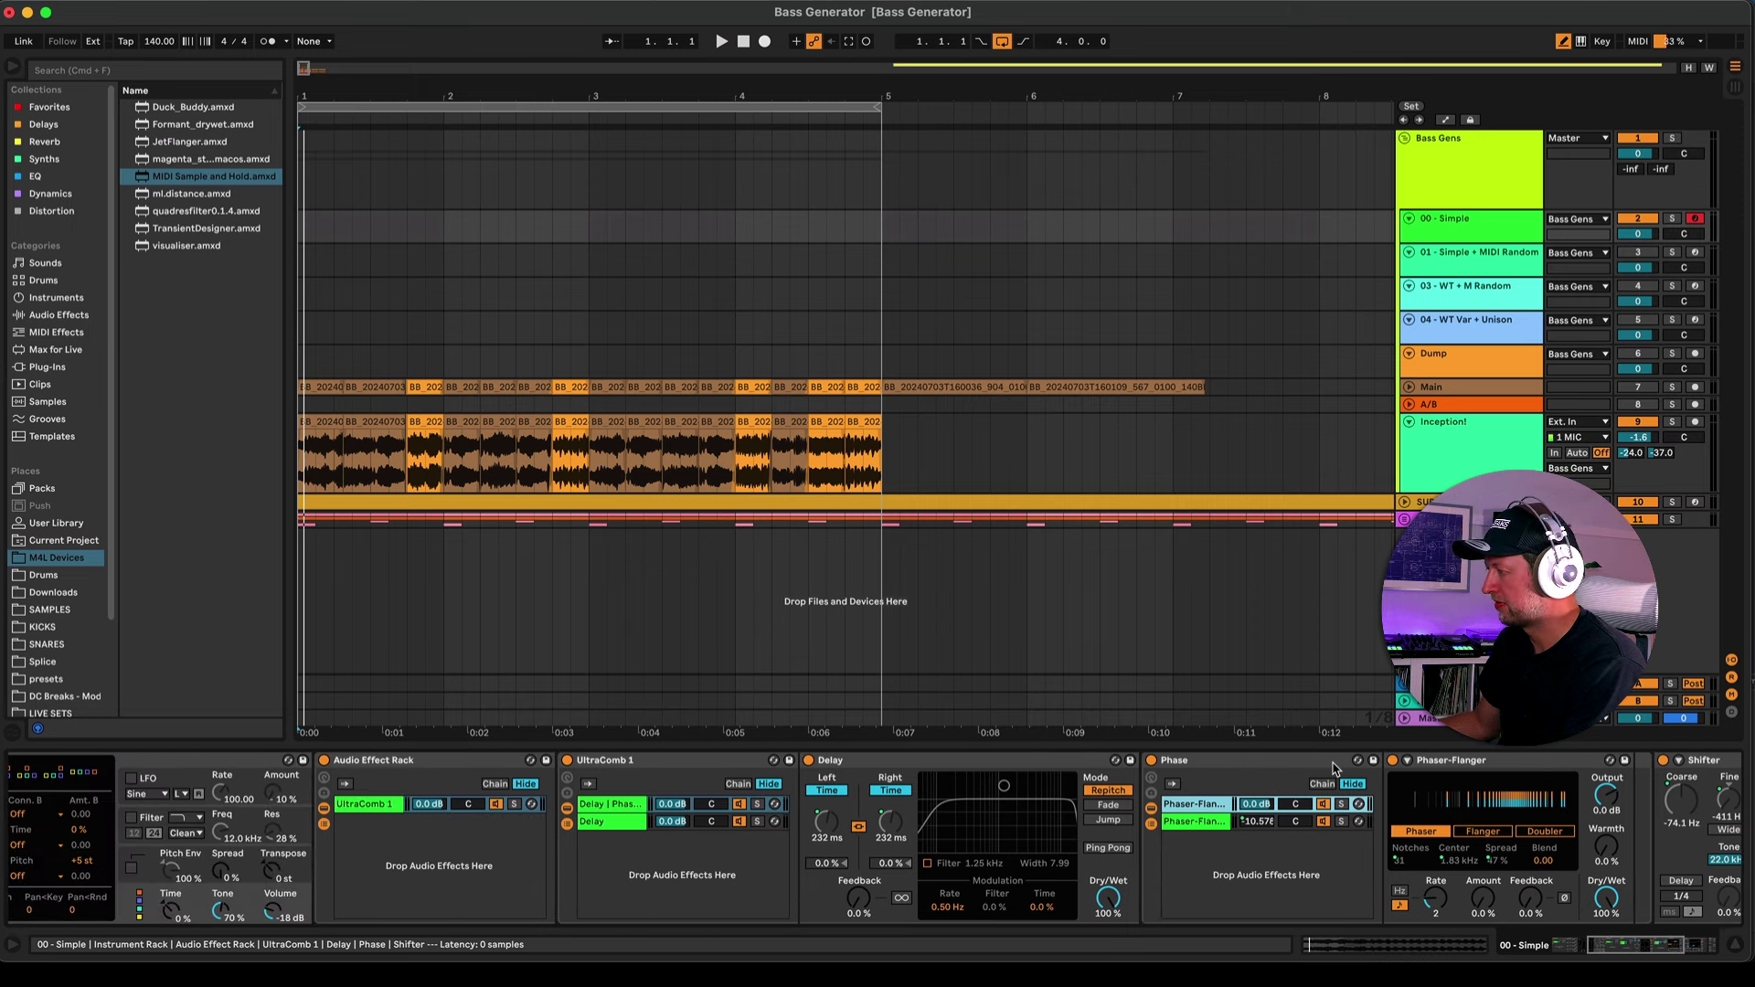
{"action": "scroll", "coordinate": [915, 822], "scroll_direction": "left", "scroll_amount": 3}
- Set the rack macros to L Time about 1.04 ms, Notches 1 and FShift Coarse -461 Hz
{"action": "left_click", "coordinate": [546, 772]}
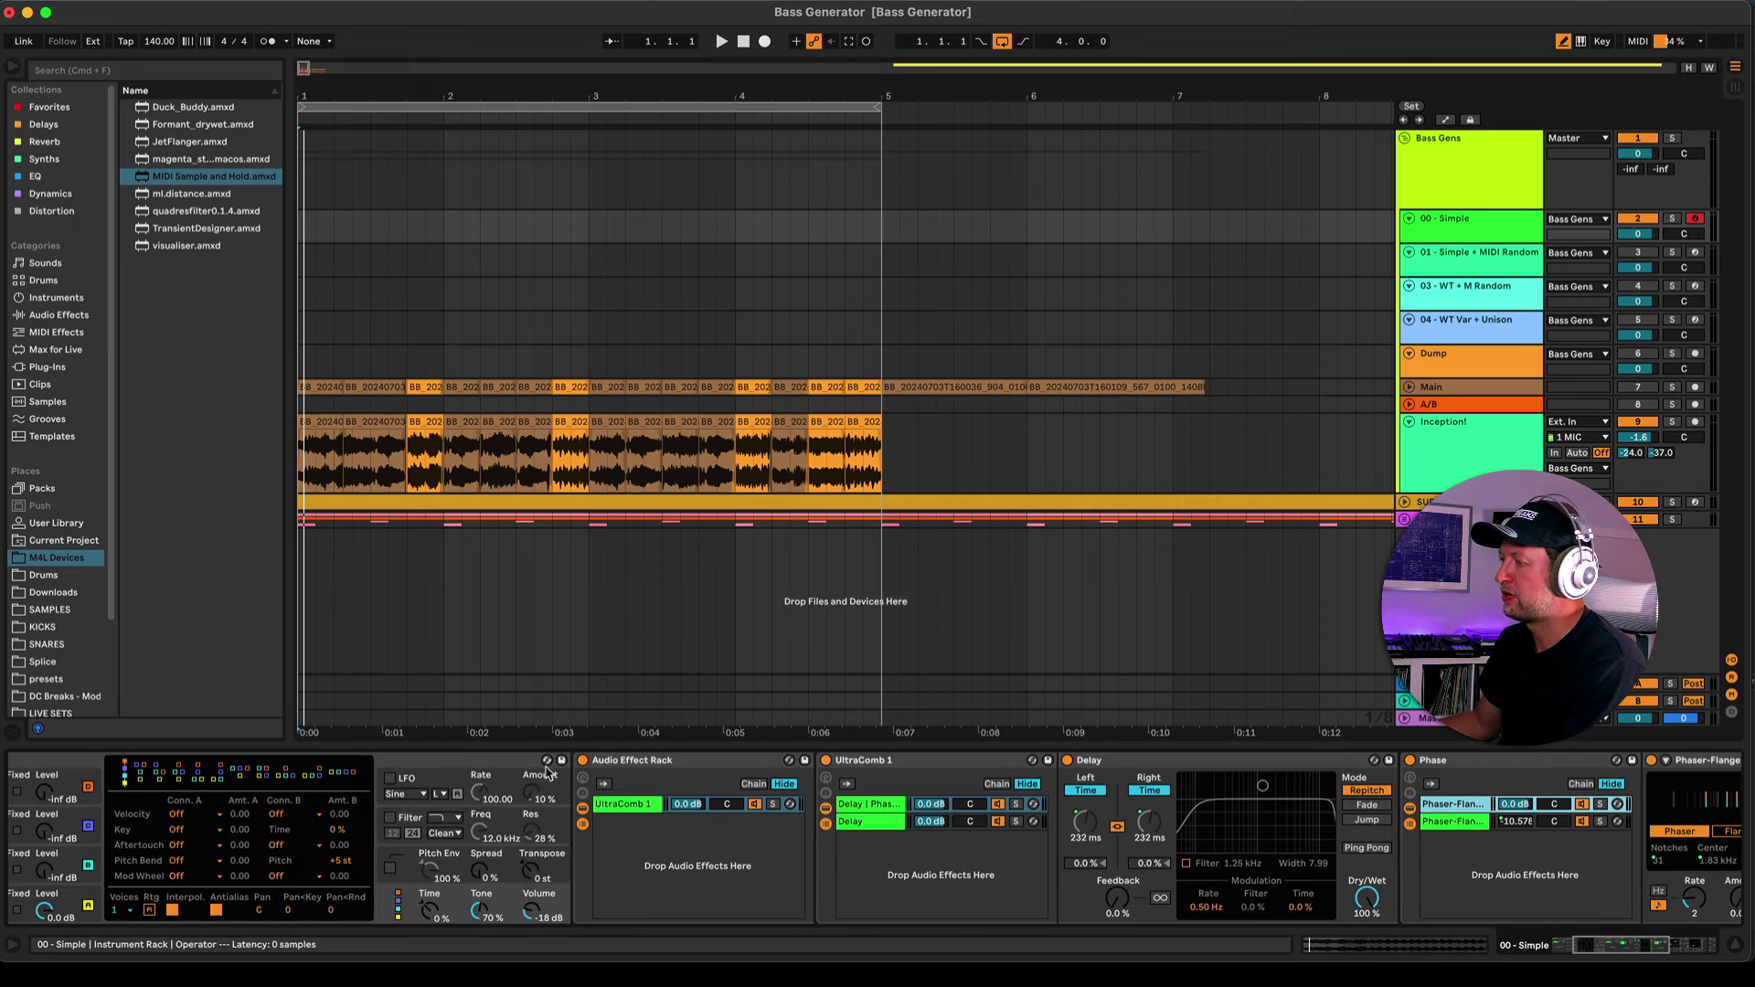
{"action": "left_click", "coordinate": [582, 777]}
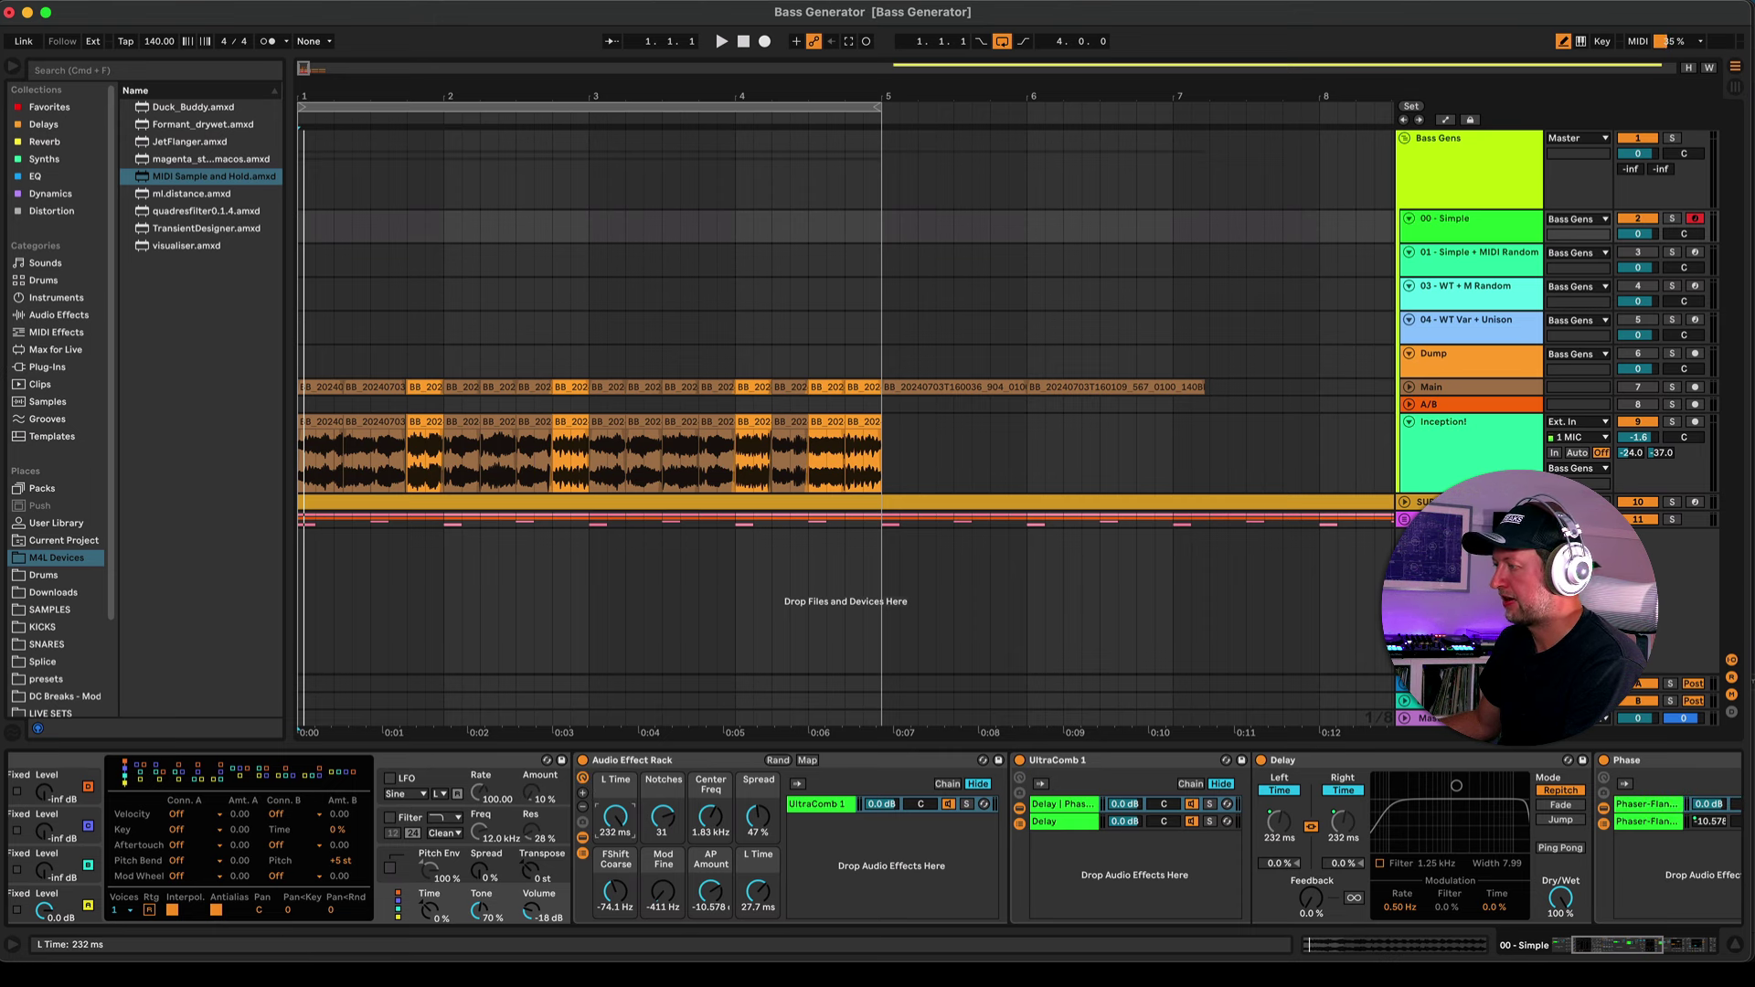
{"action": "left_click_drag", "start_coordinate": [615, 816], "coordinate": [615, 889]}
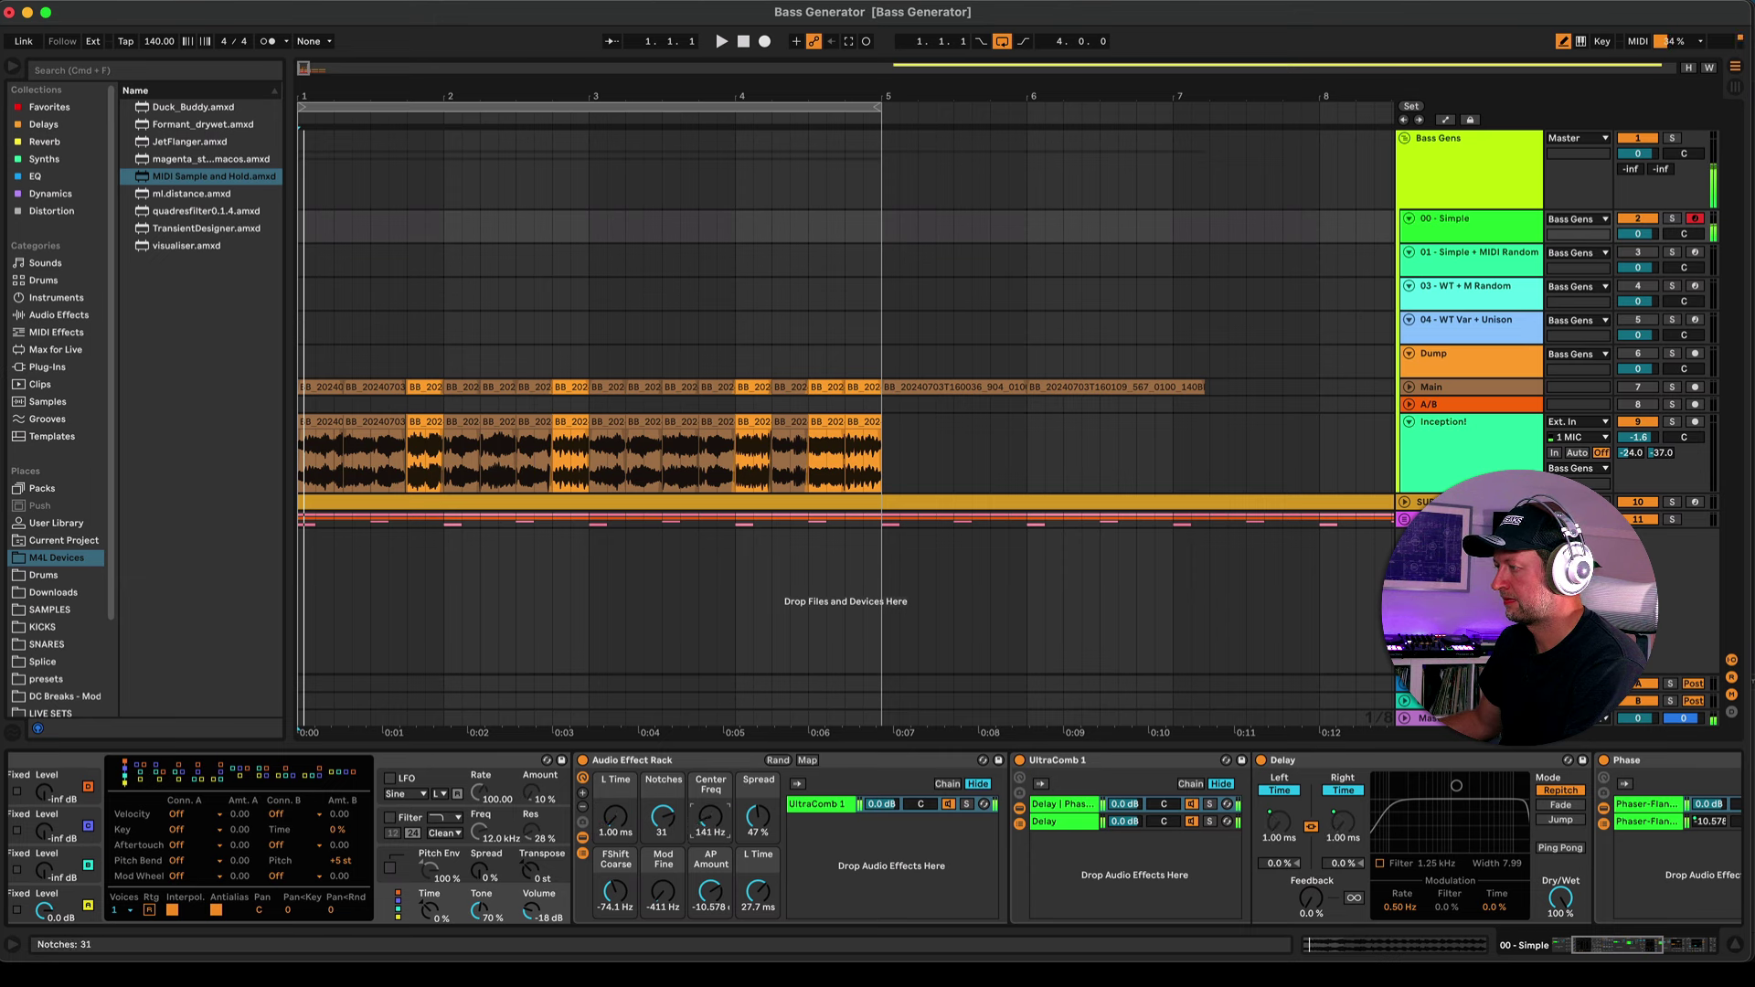
{"action": "left_click_drag", "start_coordinate": [663, 816], "coordinate": [616, 928]}
{"action": "left_click_drag", "start_coordinate": [615, 817], "coordinate": [615, 825]}
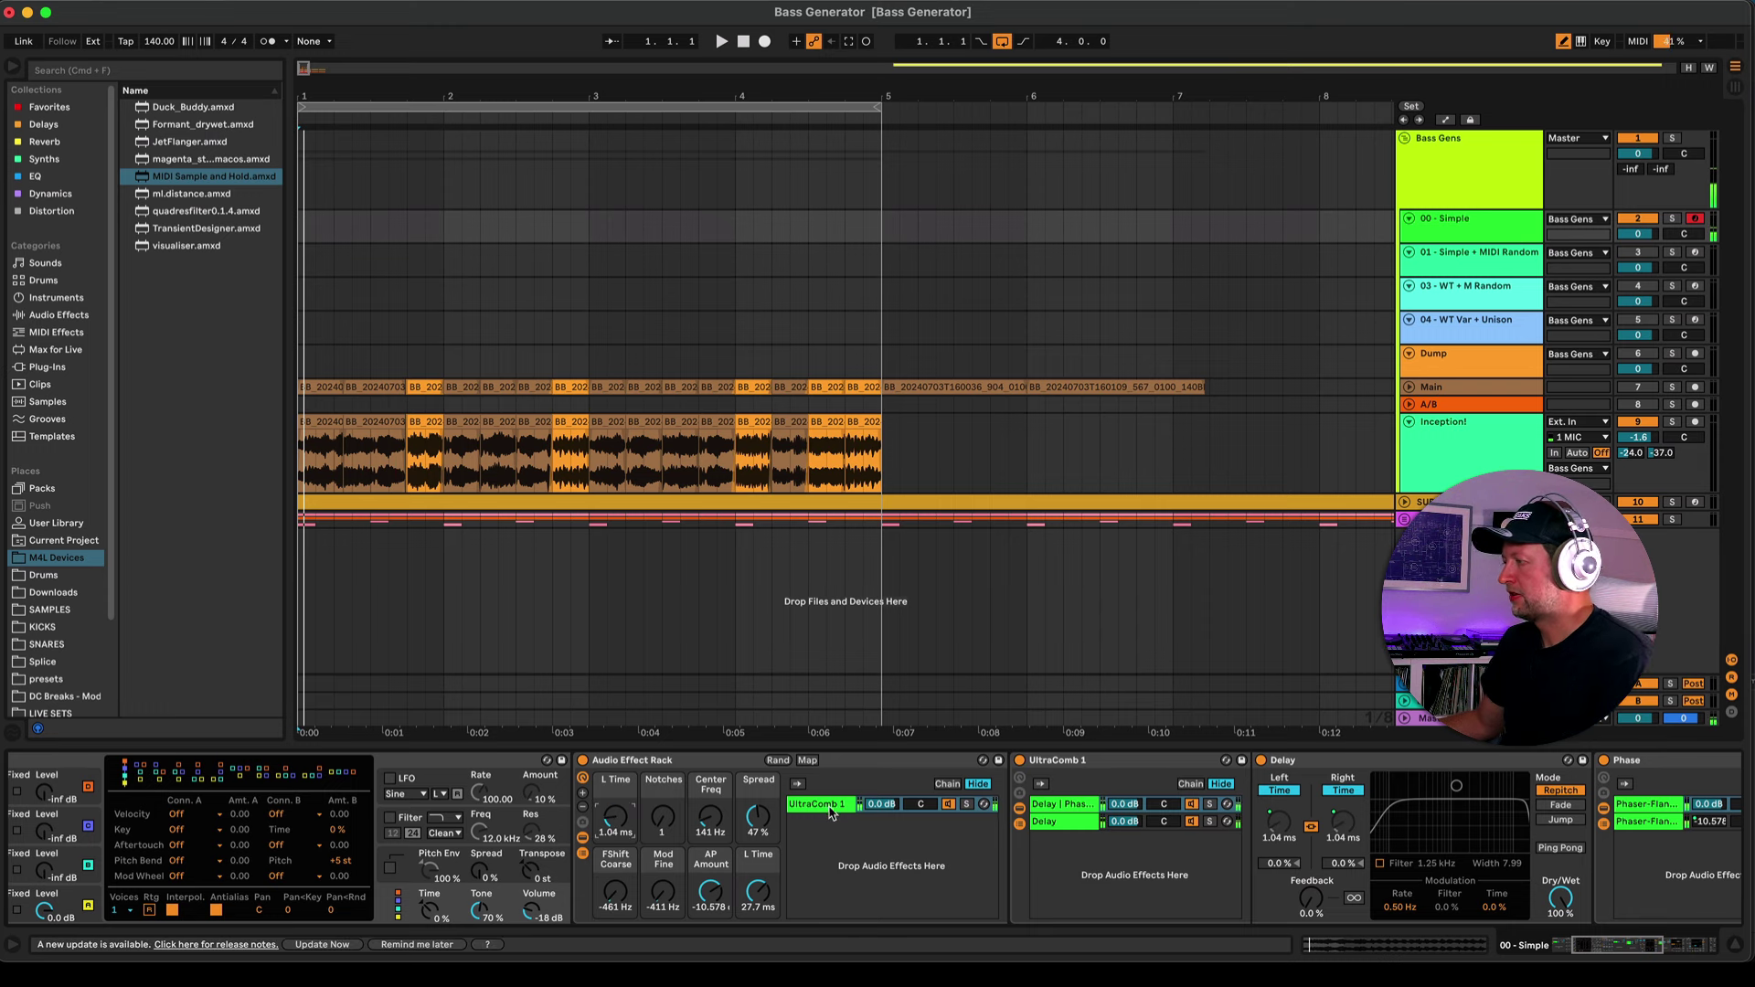
- Fold UltraComb 1, duplicate it twice, and set L Time 1.29 ms, Notches 32 and Spread 83%
{"action": "double_click", "coordinate": [1042, 761]}
{"action": "left_click", "coordinate": [1021, 848]}
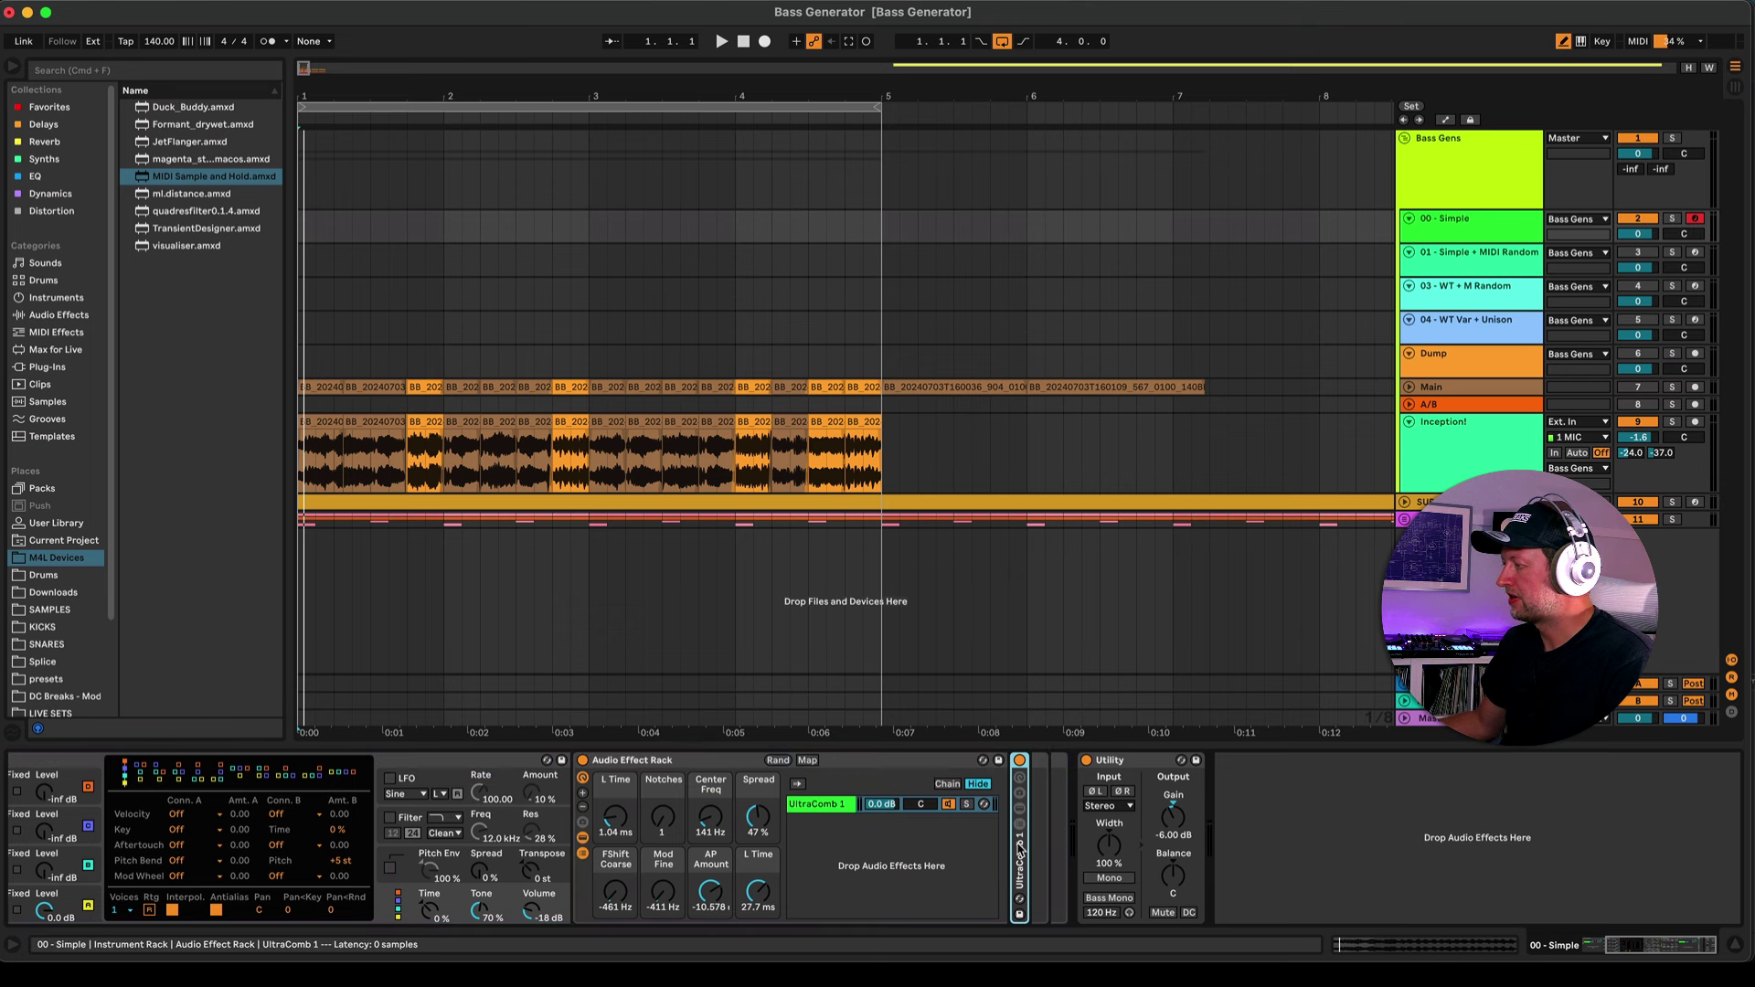
{"action": "key", "text": "super+d"}
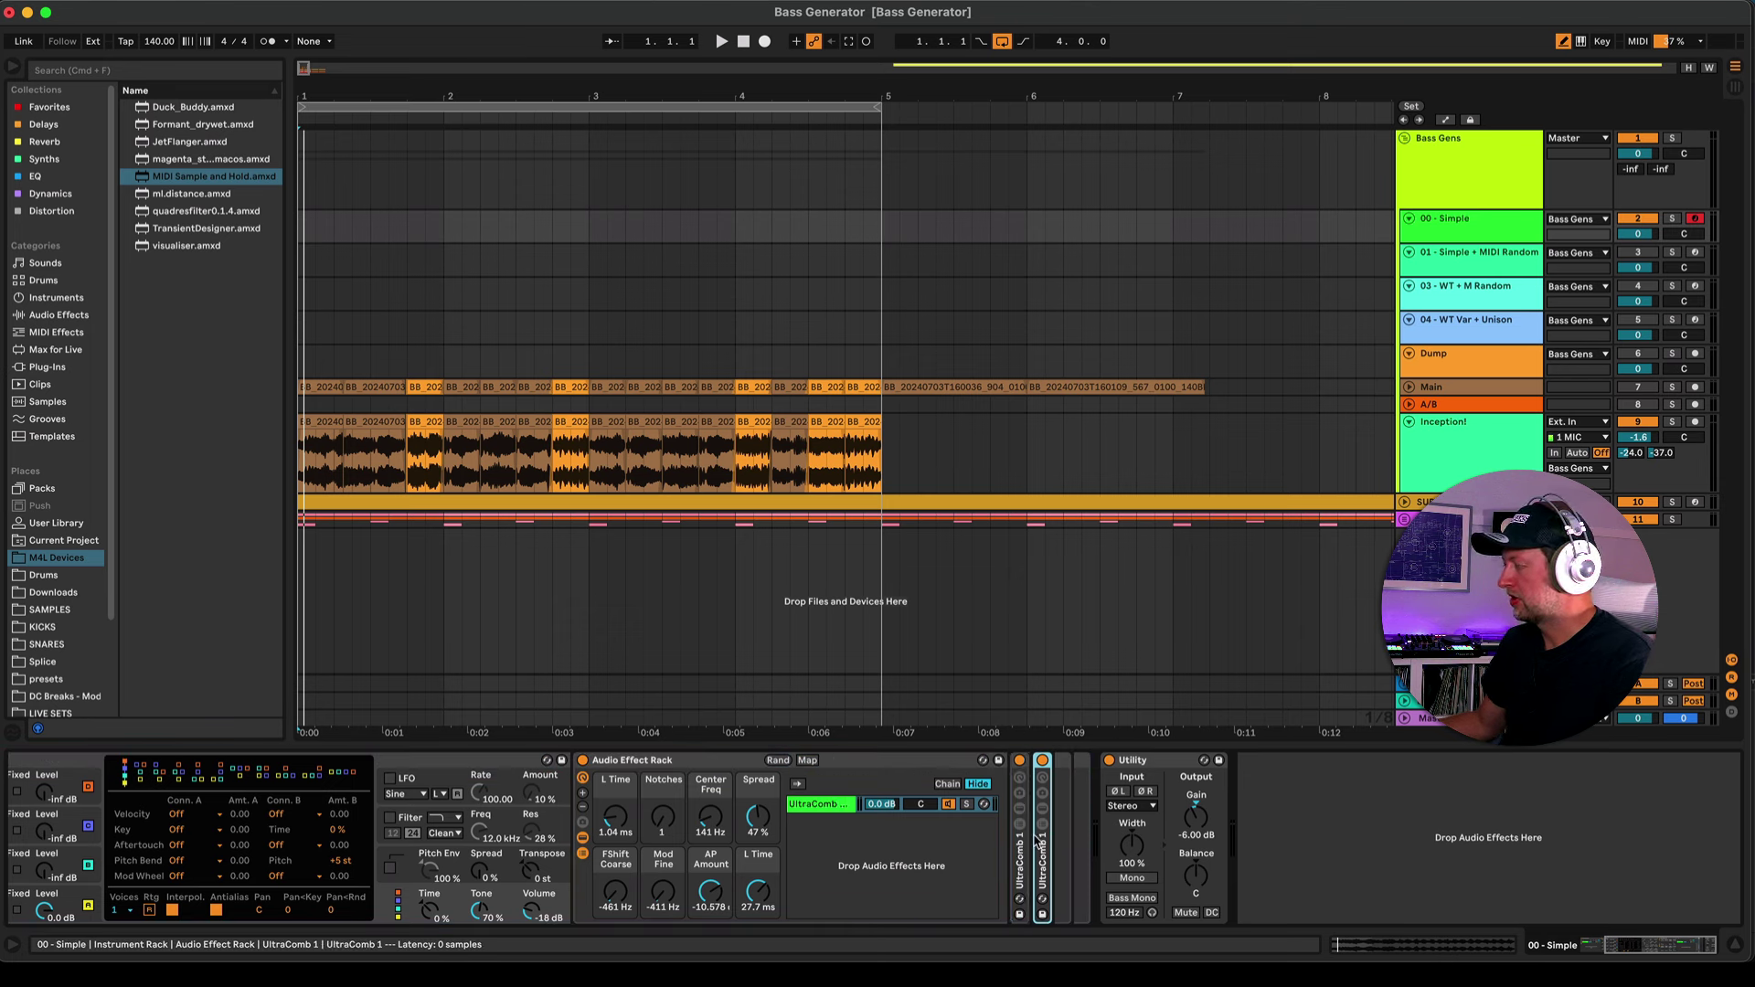
{"action": "key", "text": "super+d"}
{"action": "key", "text": "super+d"}
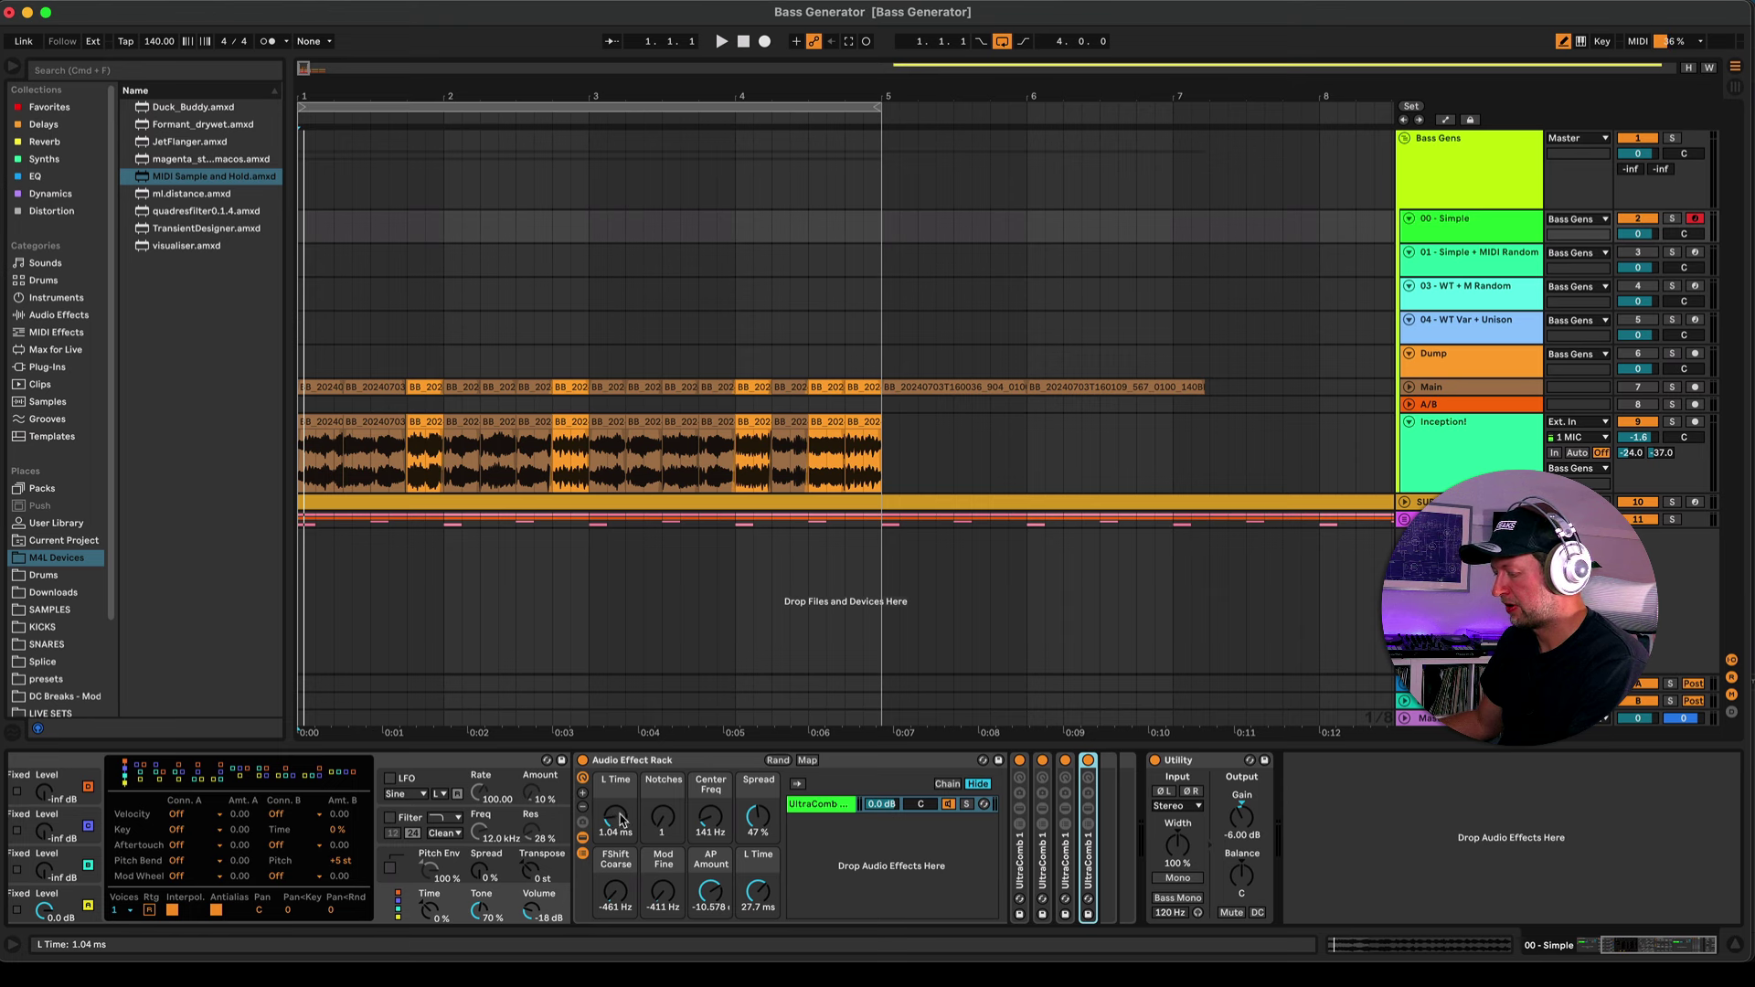
{"action": "left_click_drag", "start_coordinate": [619, 820], "coordinate": [710, 790]}
{"action": "left_click", "coordinate": [710, 816]}
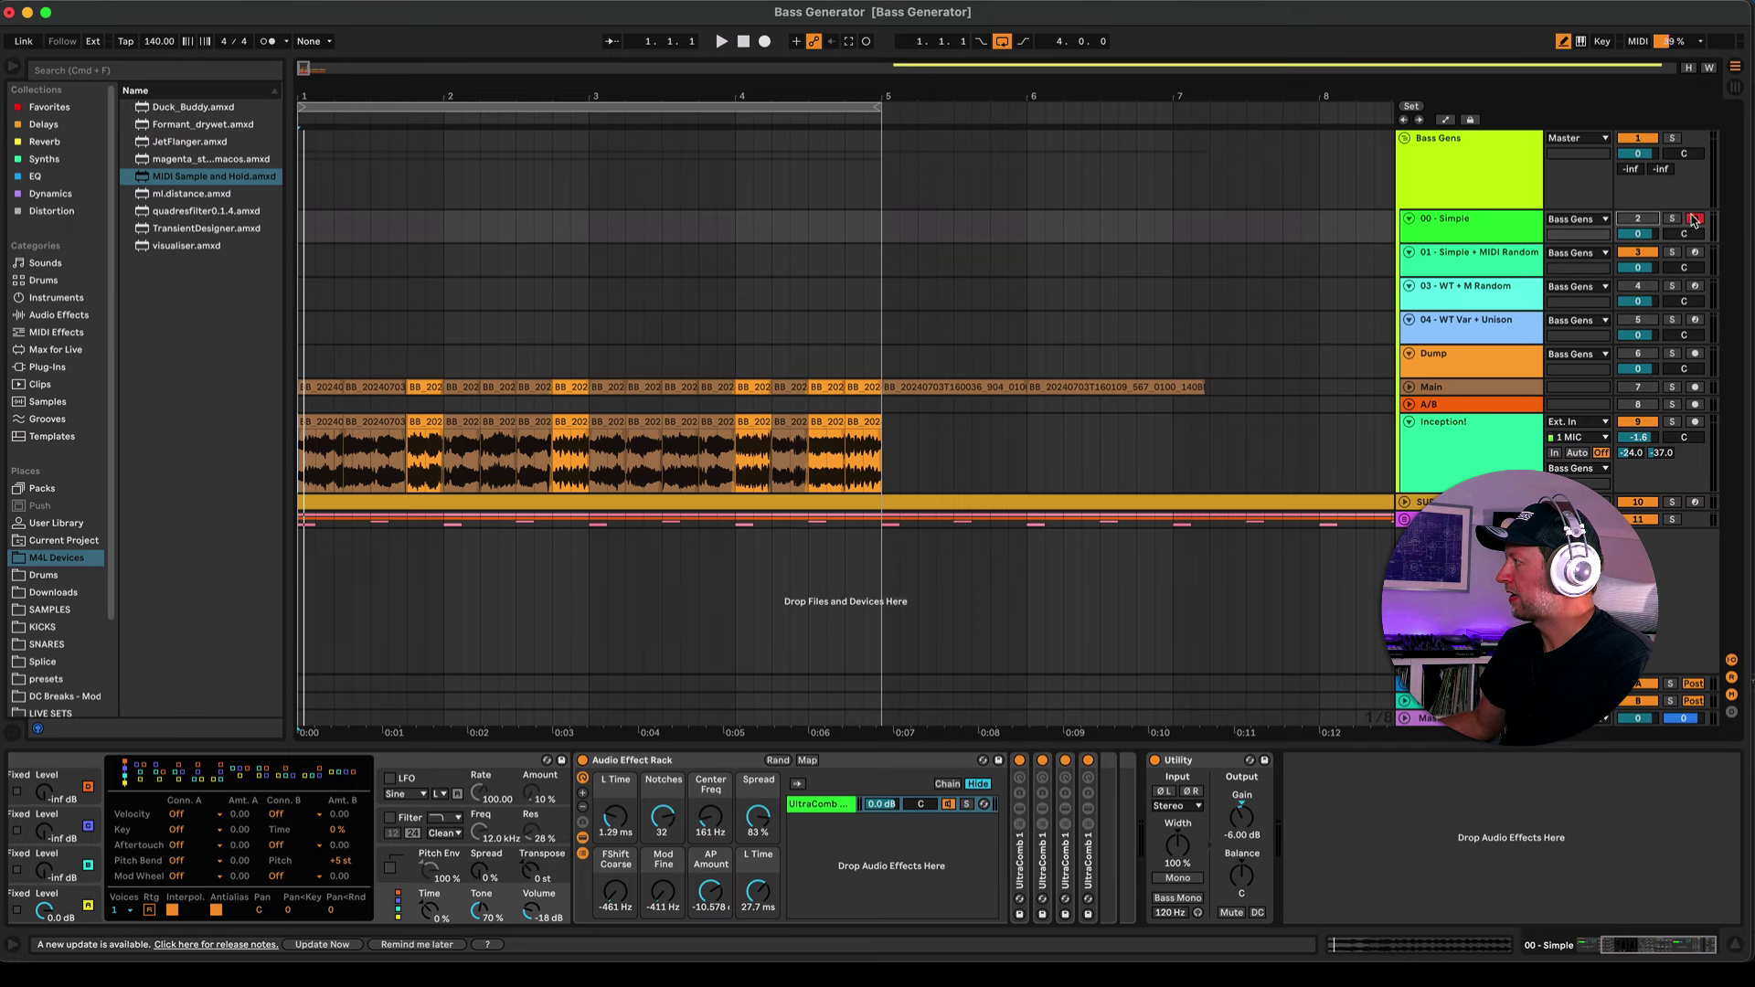
- Arm 01 - Simple + MIDI Random, hide the three UltraComb 1 macro panels, and fold the Combs rack
{"action": "left_click", "coordinate": [1457, 264]}
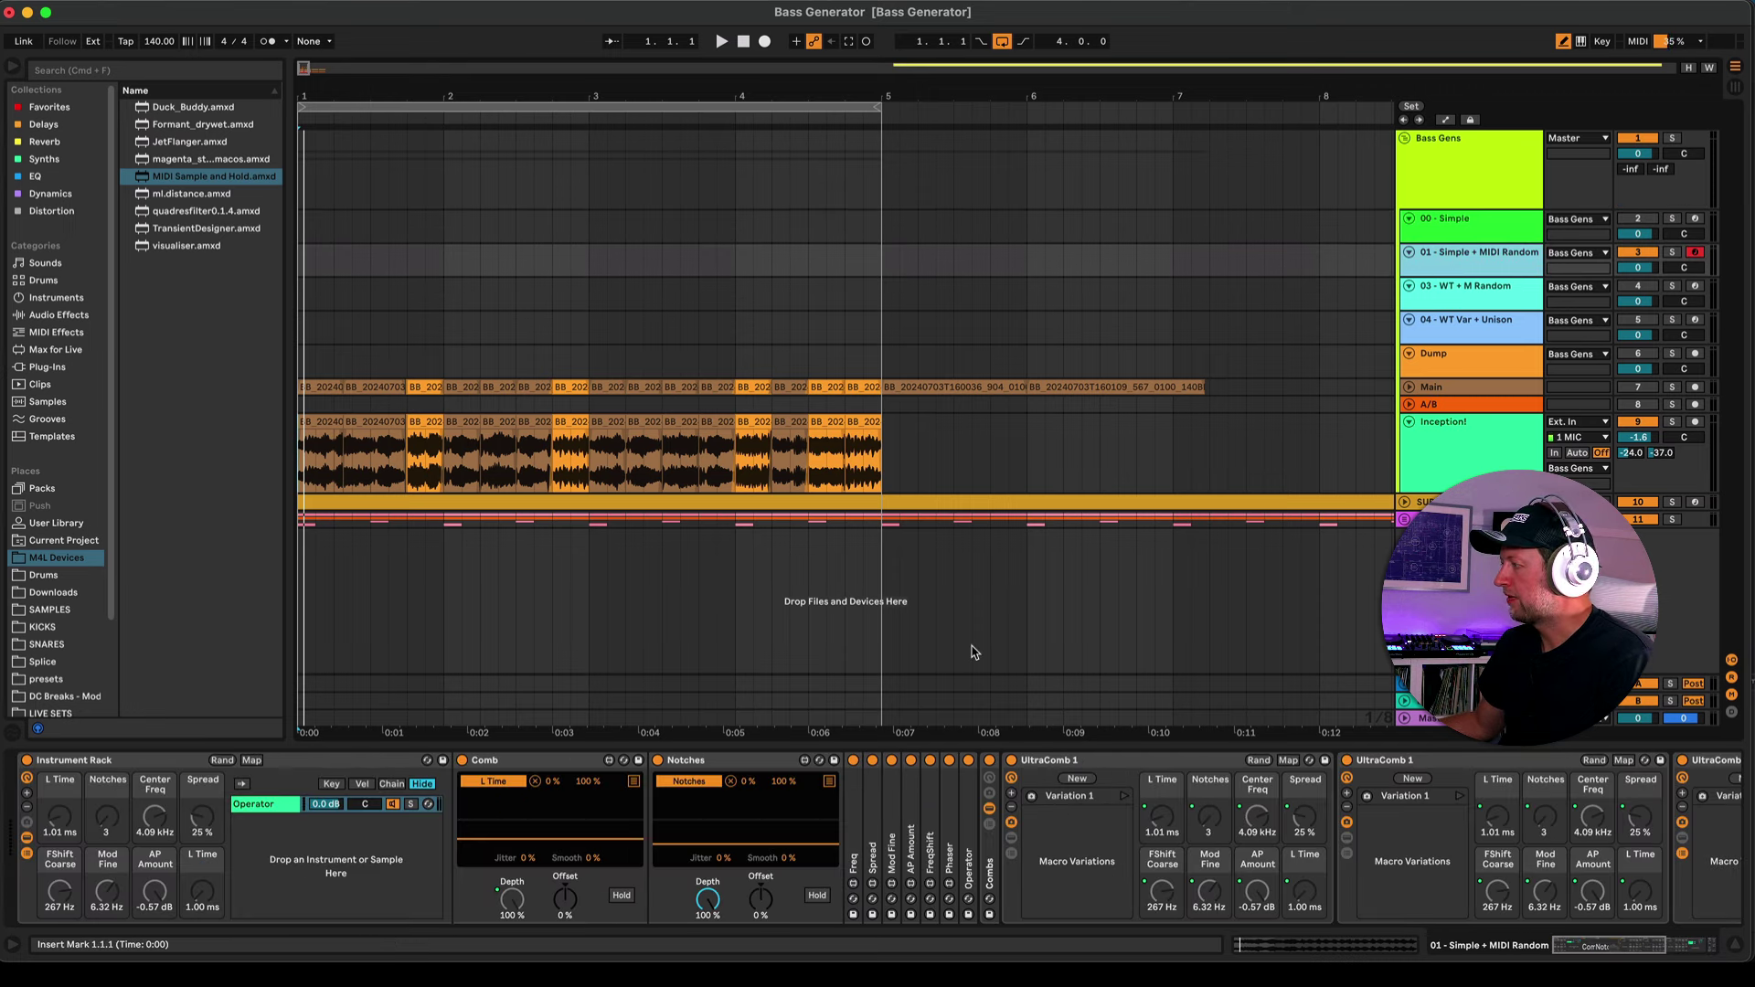
{"action": "left_click", "coordinate": [1133, 766]}
{"action": "left_click", "coordinate": [1134, 767]}
{"action": "double_click", "coordinate": [1199, 761]}
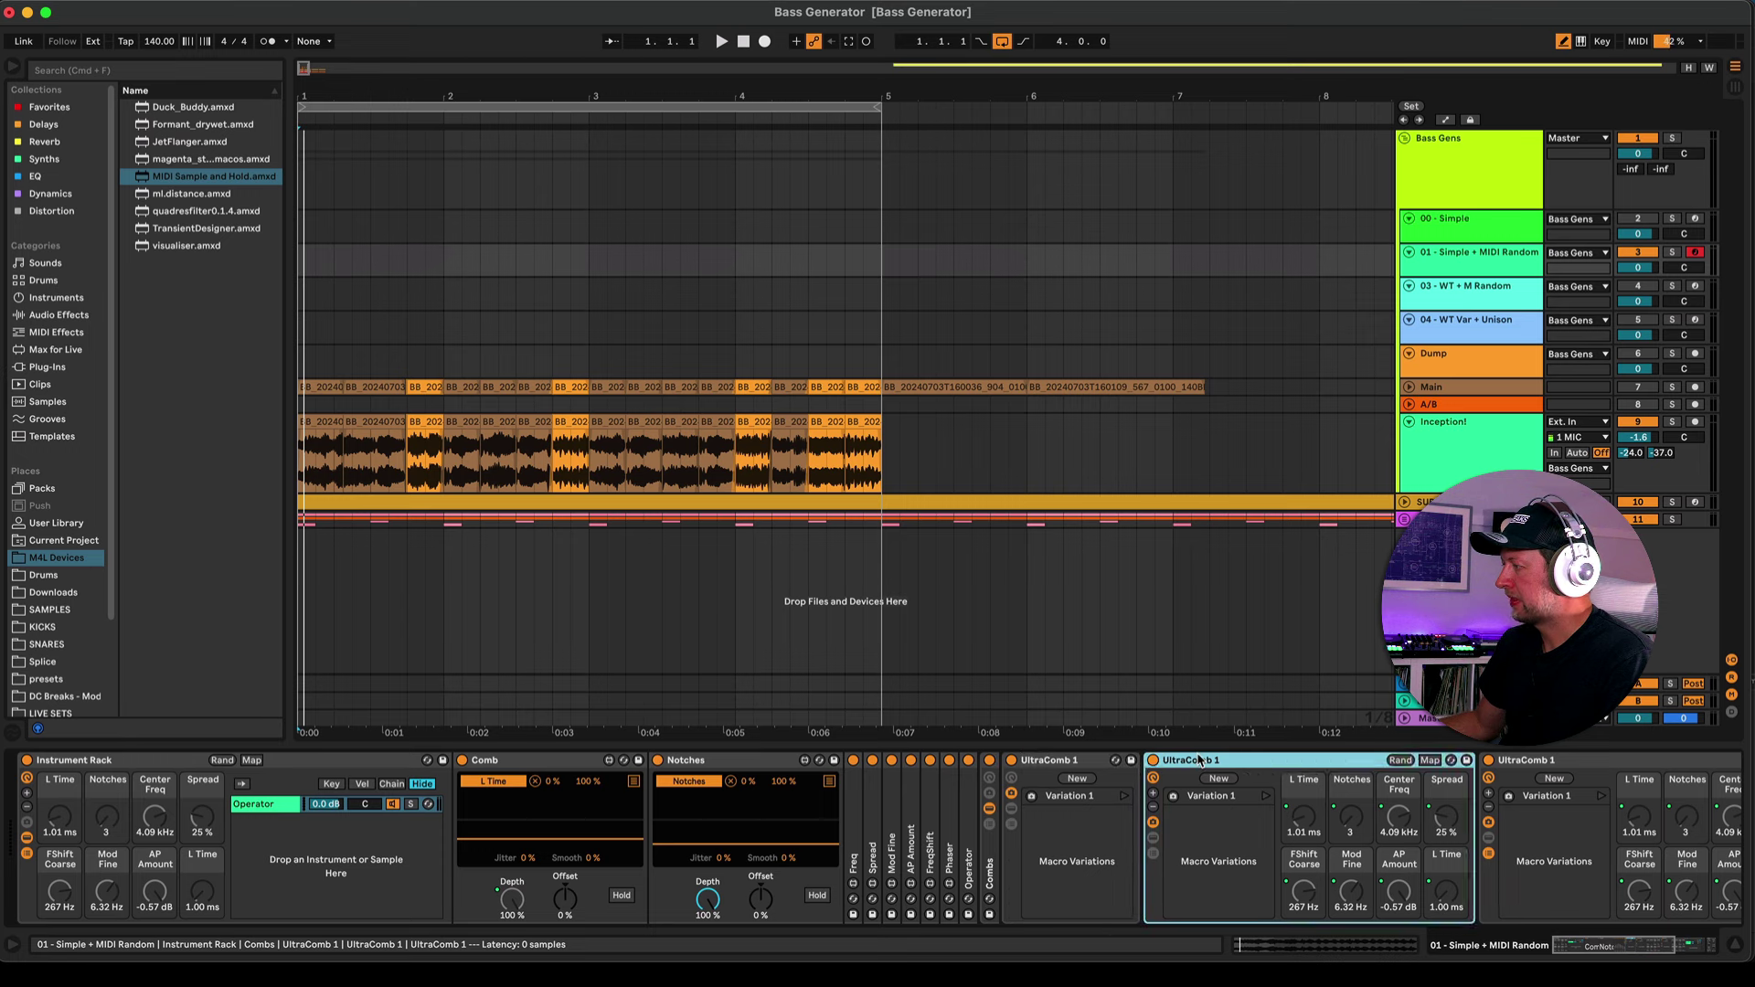
{"action": "double_click", "coordinate": [1356, 762]}
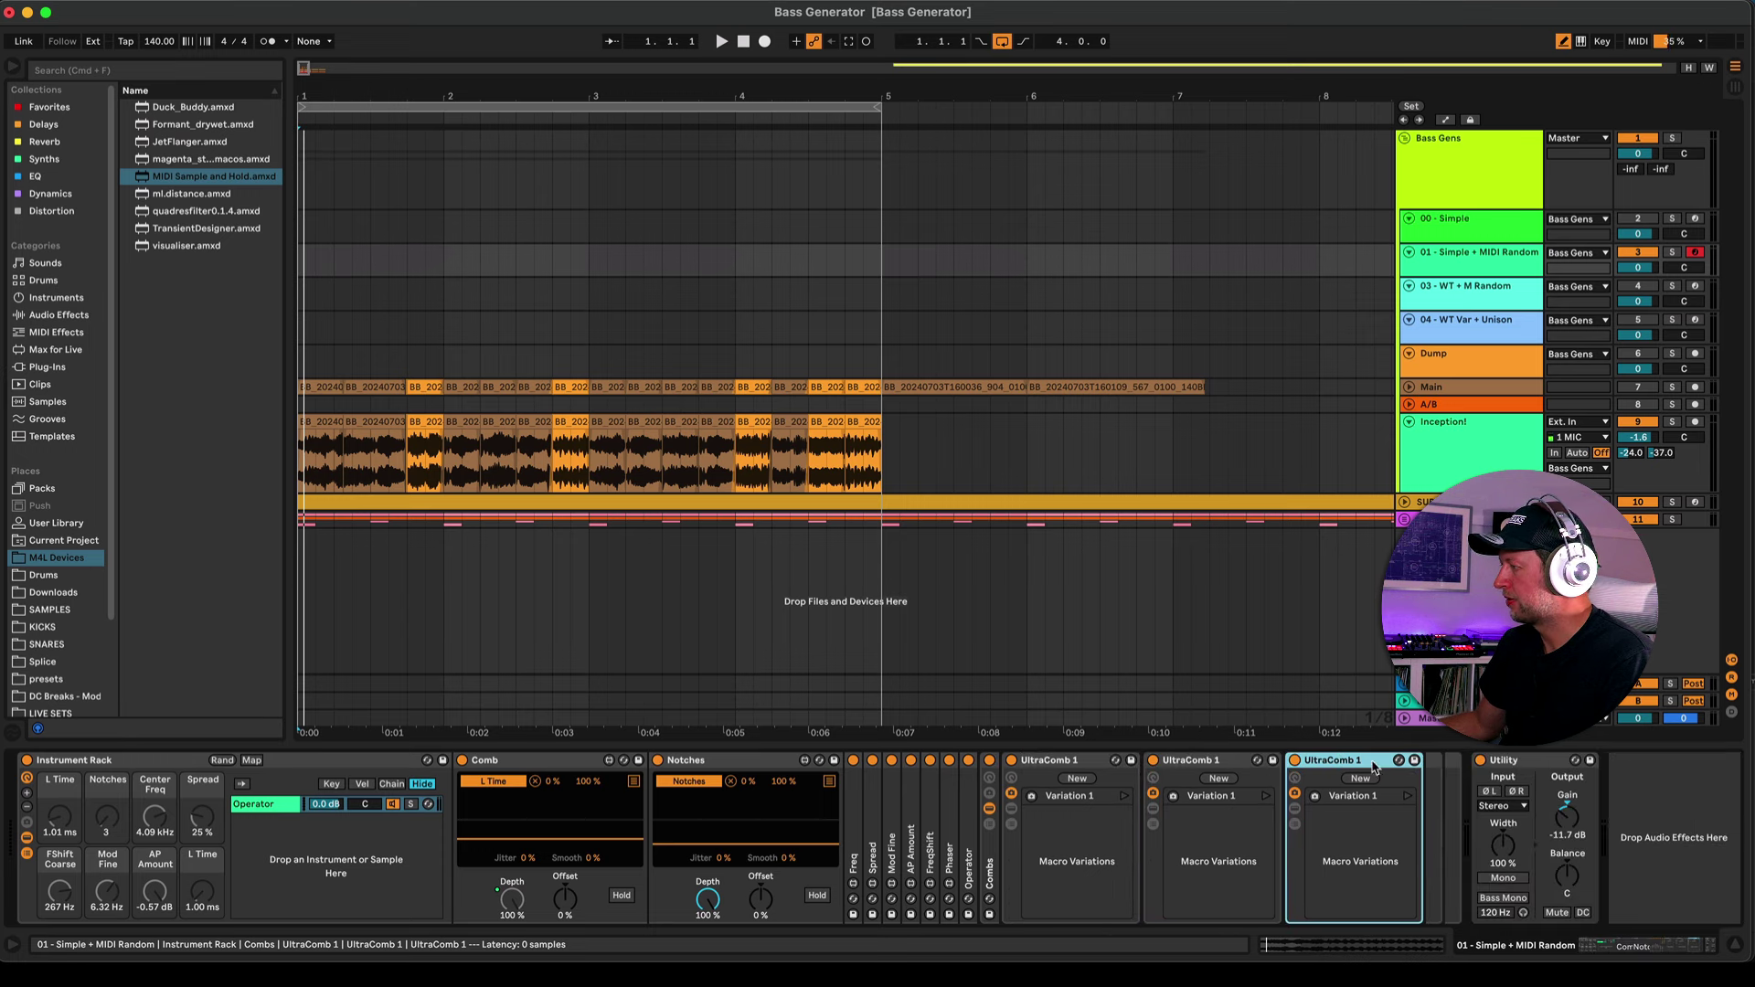
{"action": "double_click", "coordinate": [988, 846]}
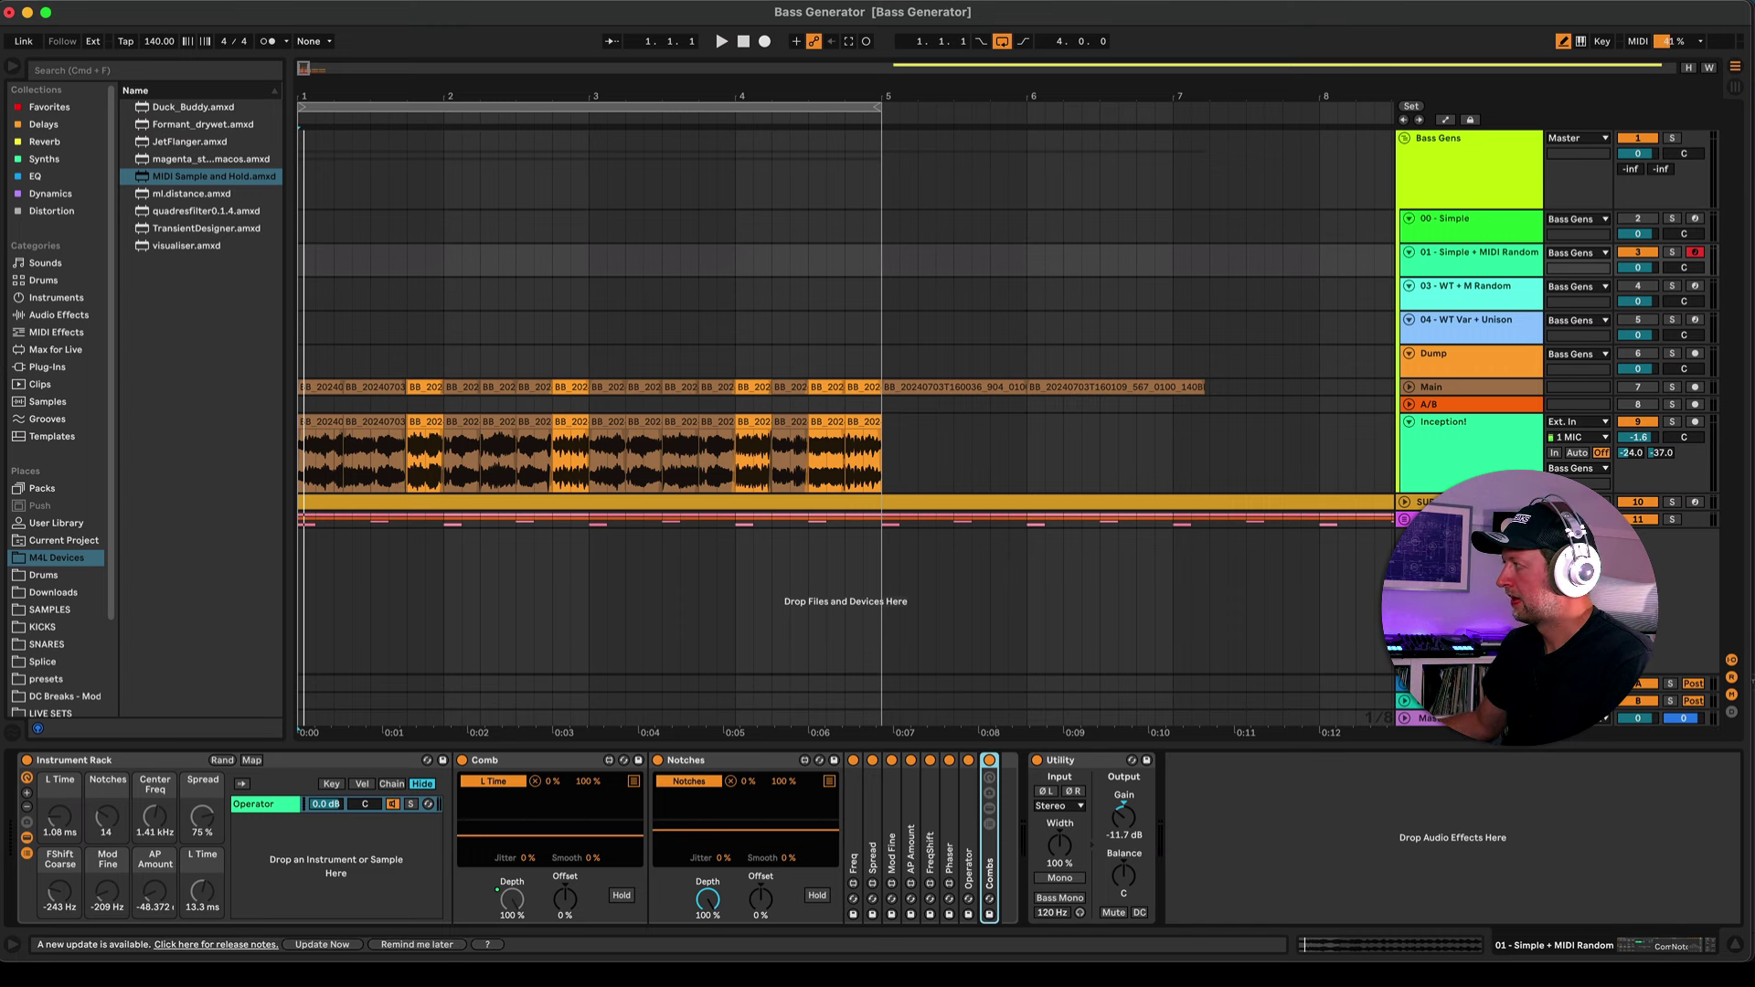
{"action": "left_click", "coordinate": [1643, 291]}
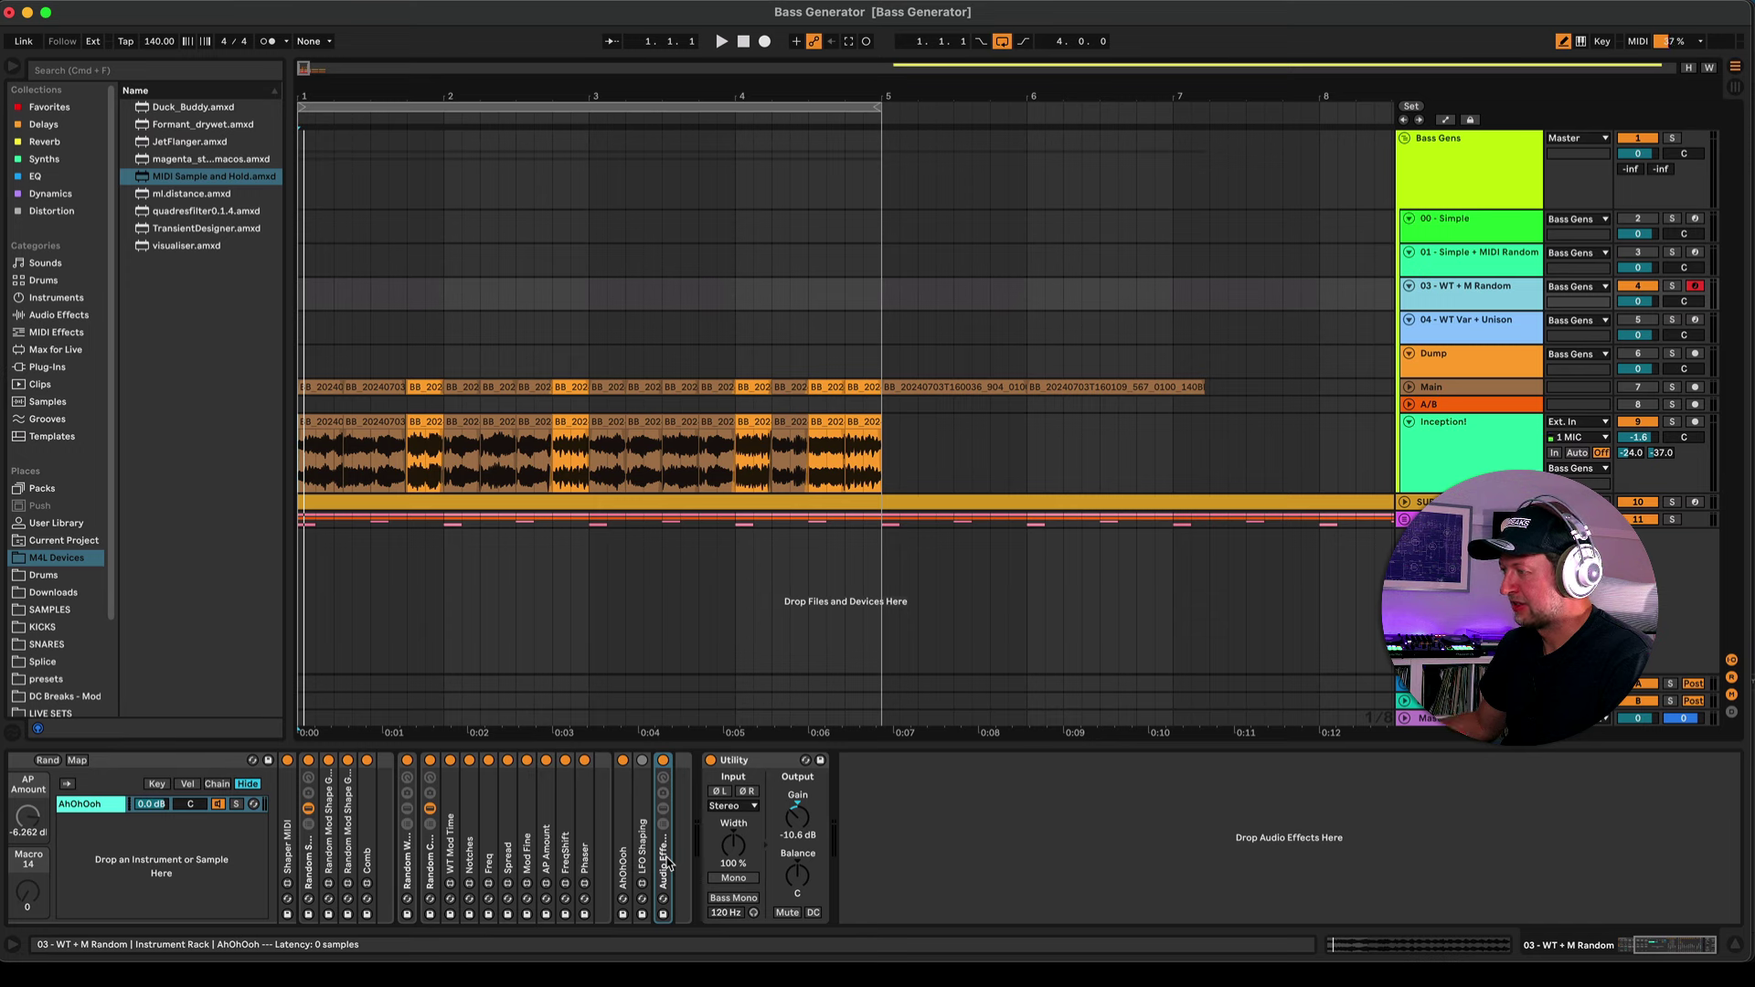
{"action": "double_click", "coordinate": [623, 819]}
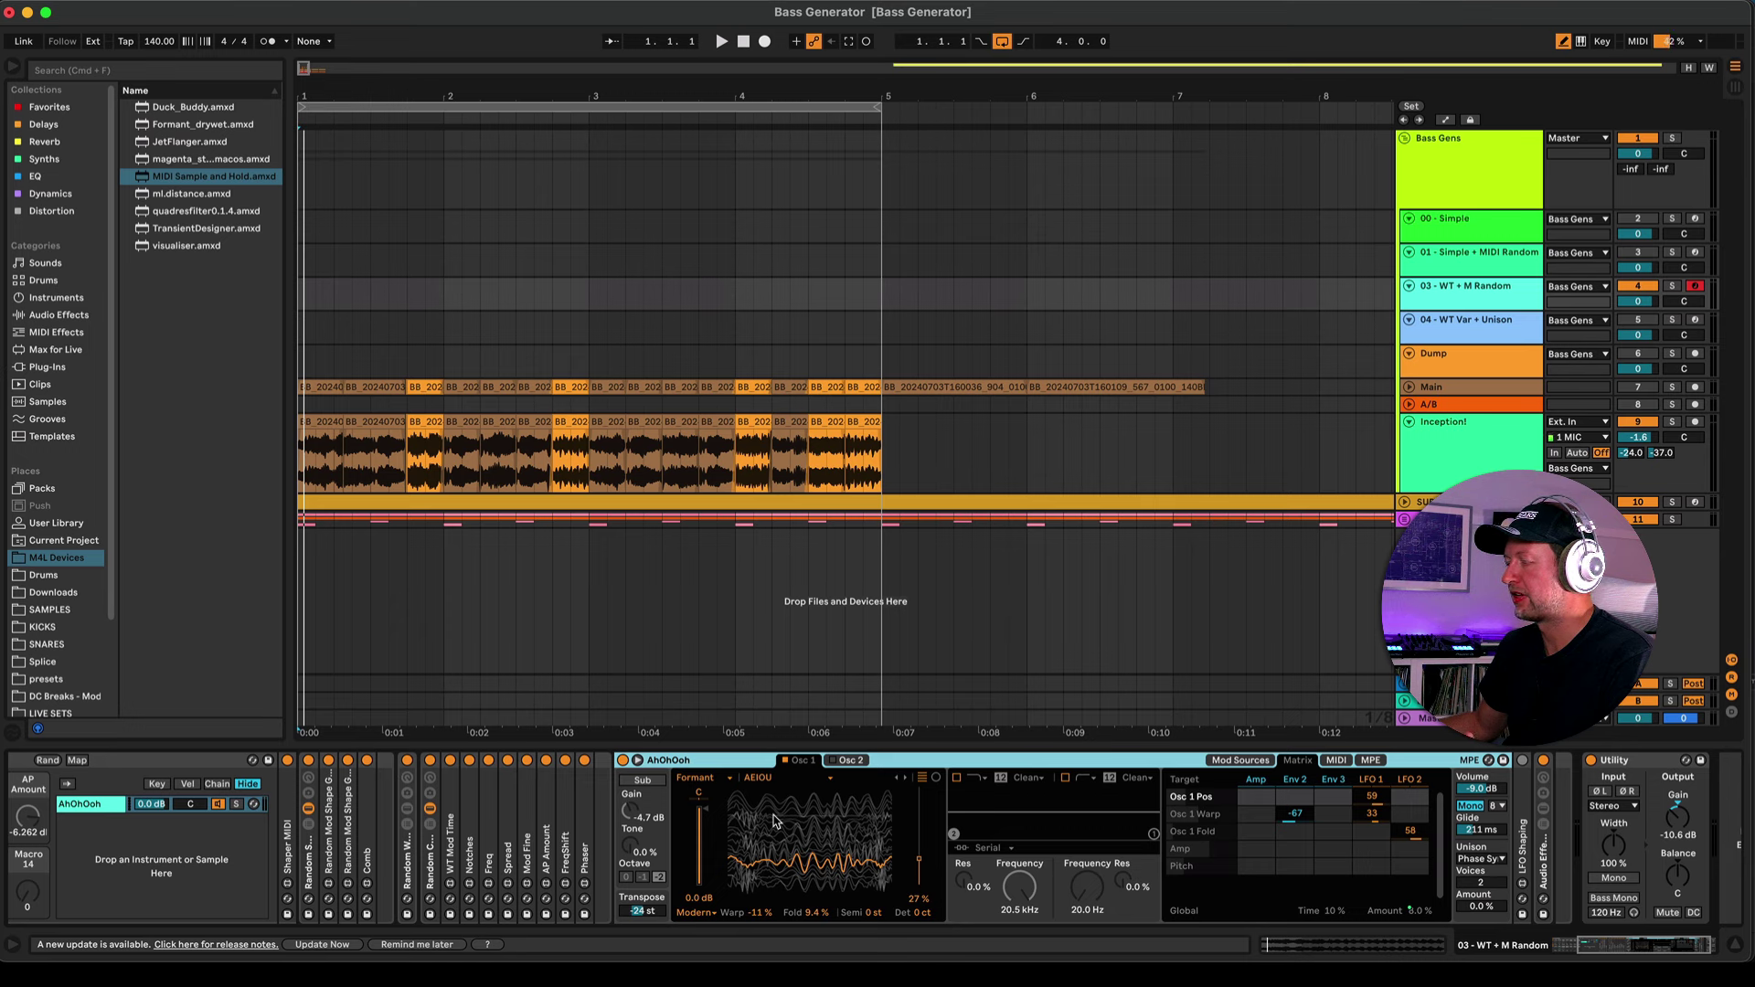
{"action": "scroll", "coordinate": [784, 817], "scroll_direction": "right", "scroll_amount": 2}
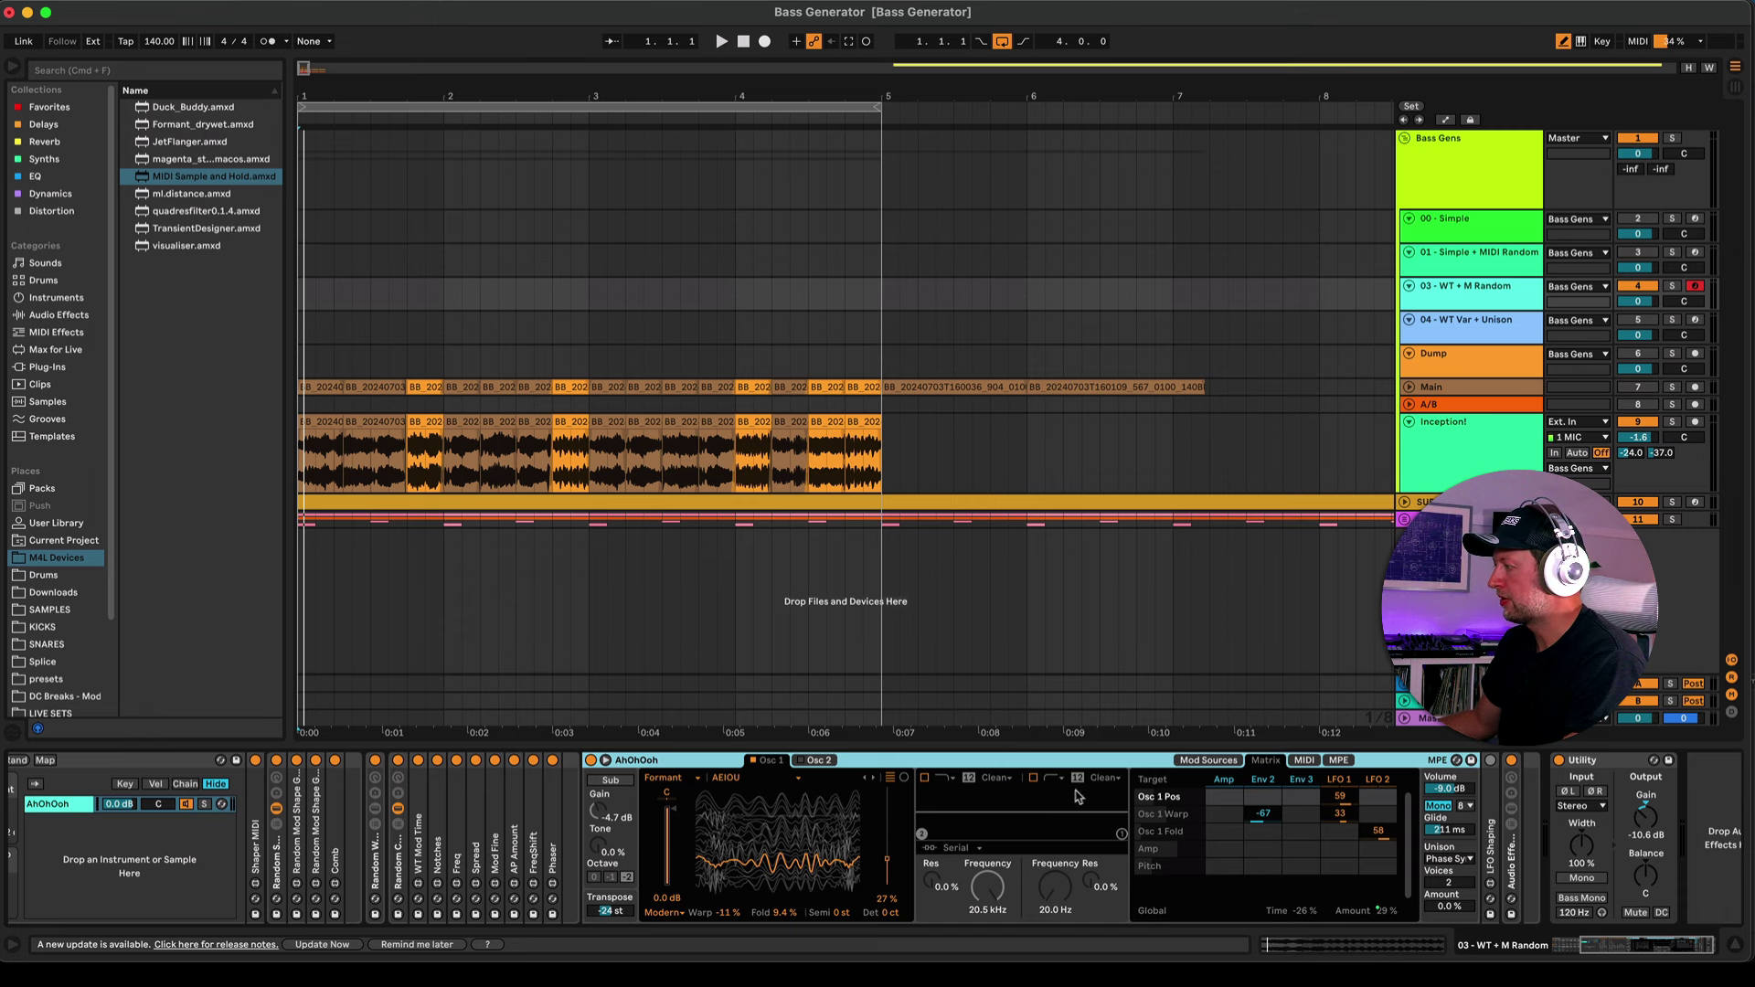
- Skew the wavetable's LFO 1 waveform shape, unfold LFO Shaping, and return to the modulation Matrix
{"action": "left_click", "coordinate": [1338, 779]}
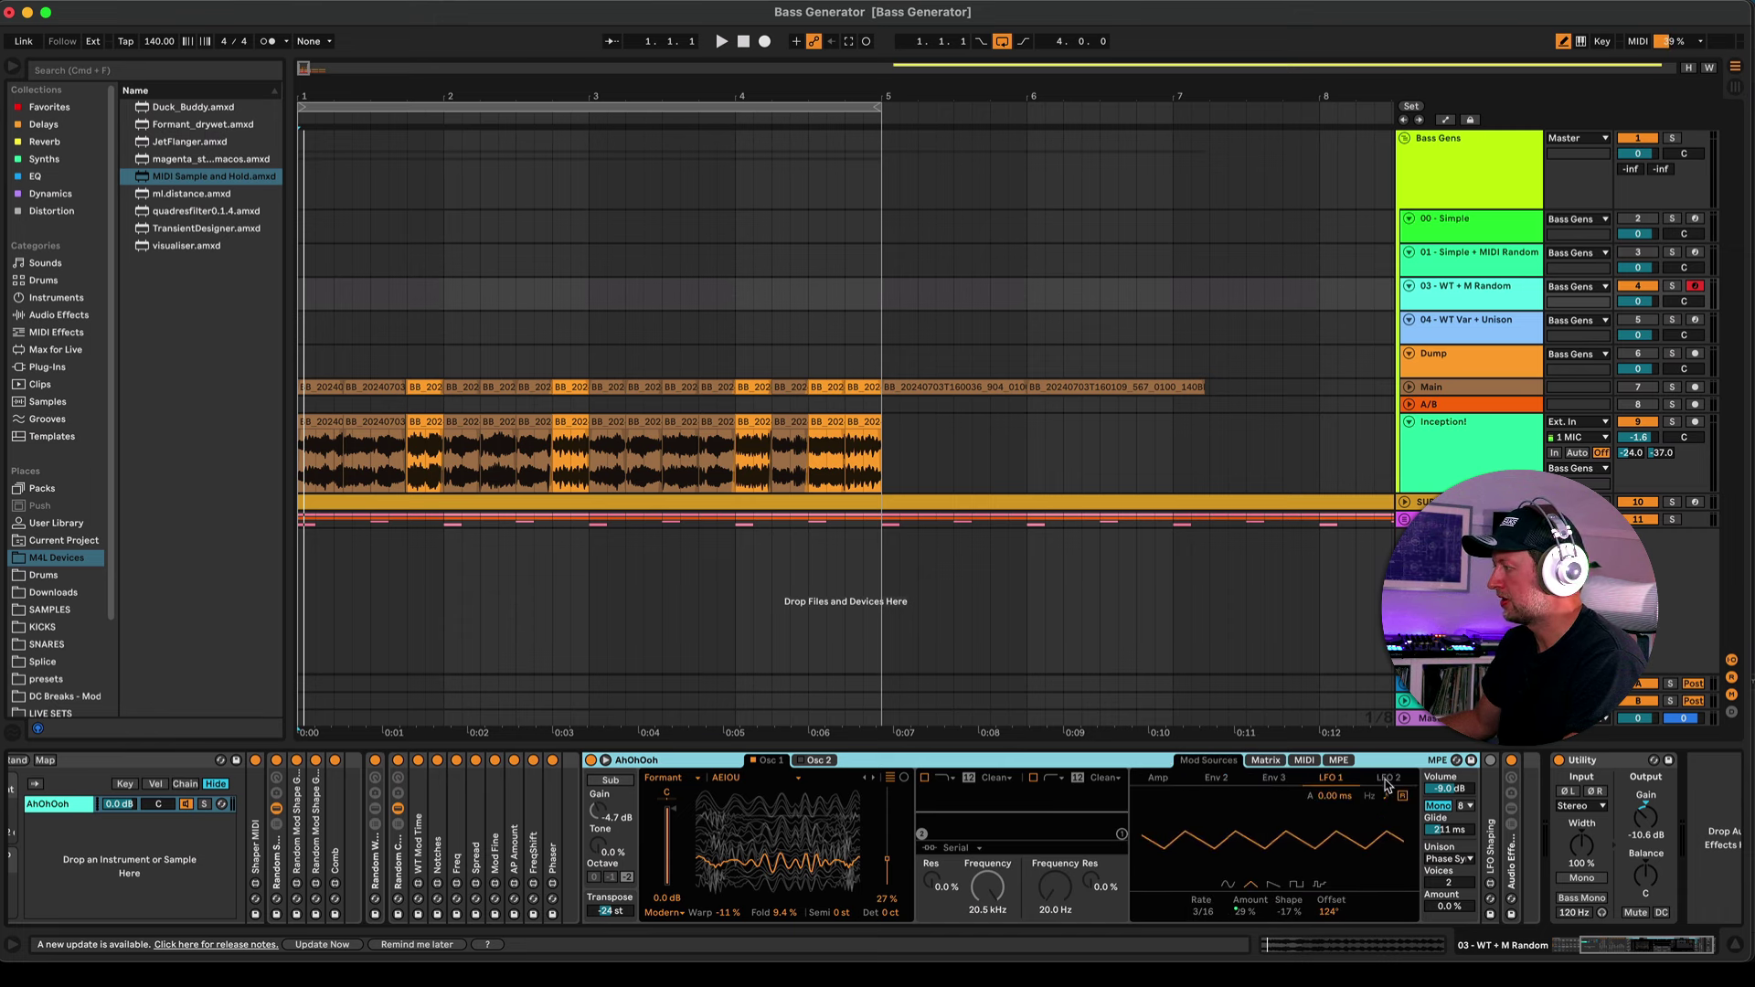
{"action": "mouse_move", "coordinate": [1357, 837]}
{"action": "left_mouse_down"}
{"action": "mouse_move", "coordinate": [1332, 830]}
{"action": "mouse_move", "coordinate": [1344, 849]}
{"action": "left_mouse_up"}
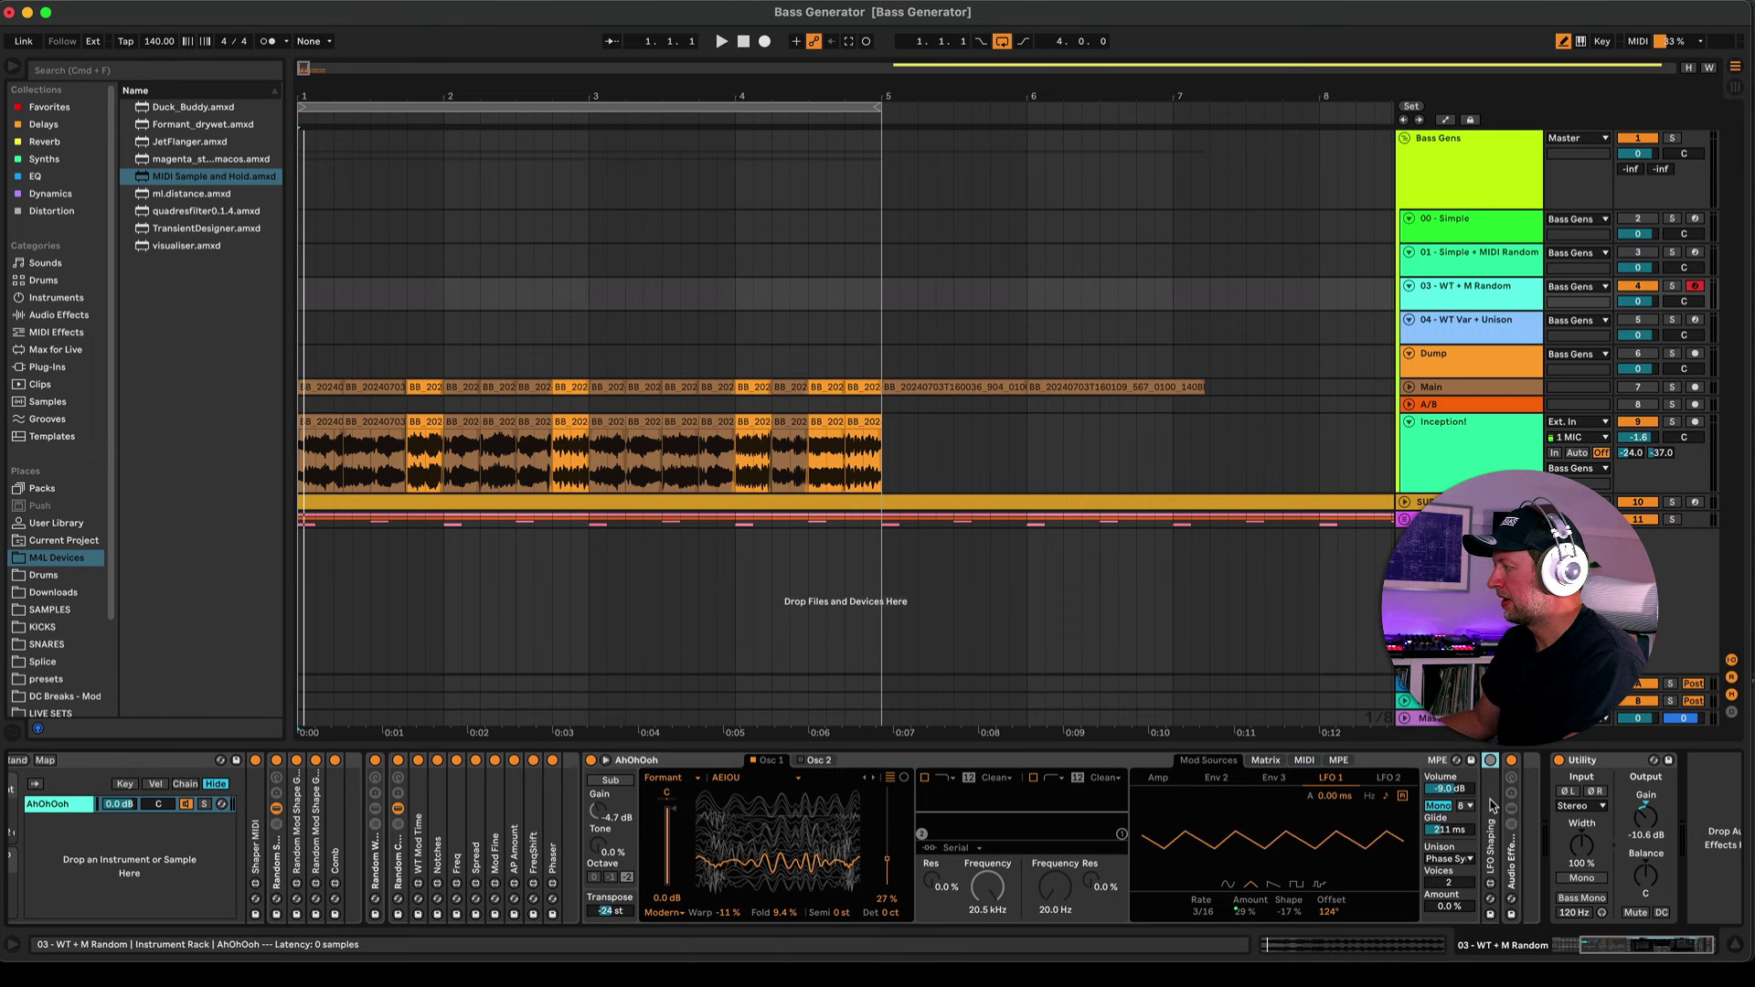
{"action": "double_click", "coordinate": [1492, 804]}
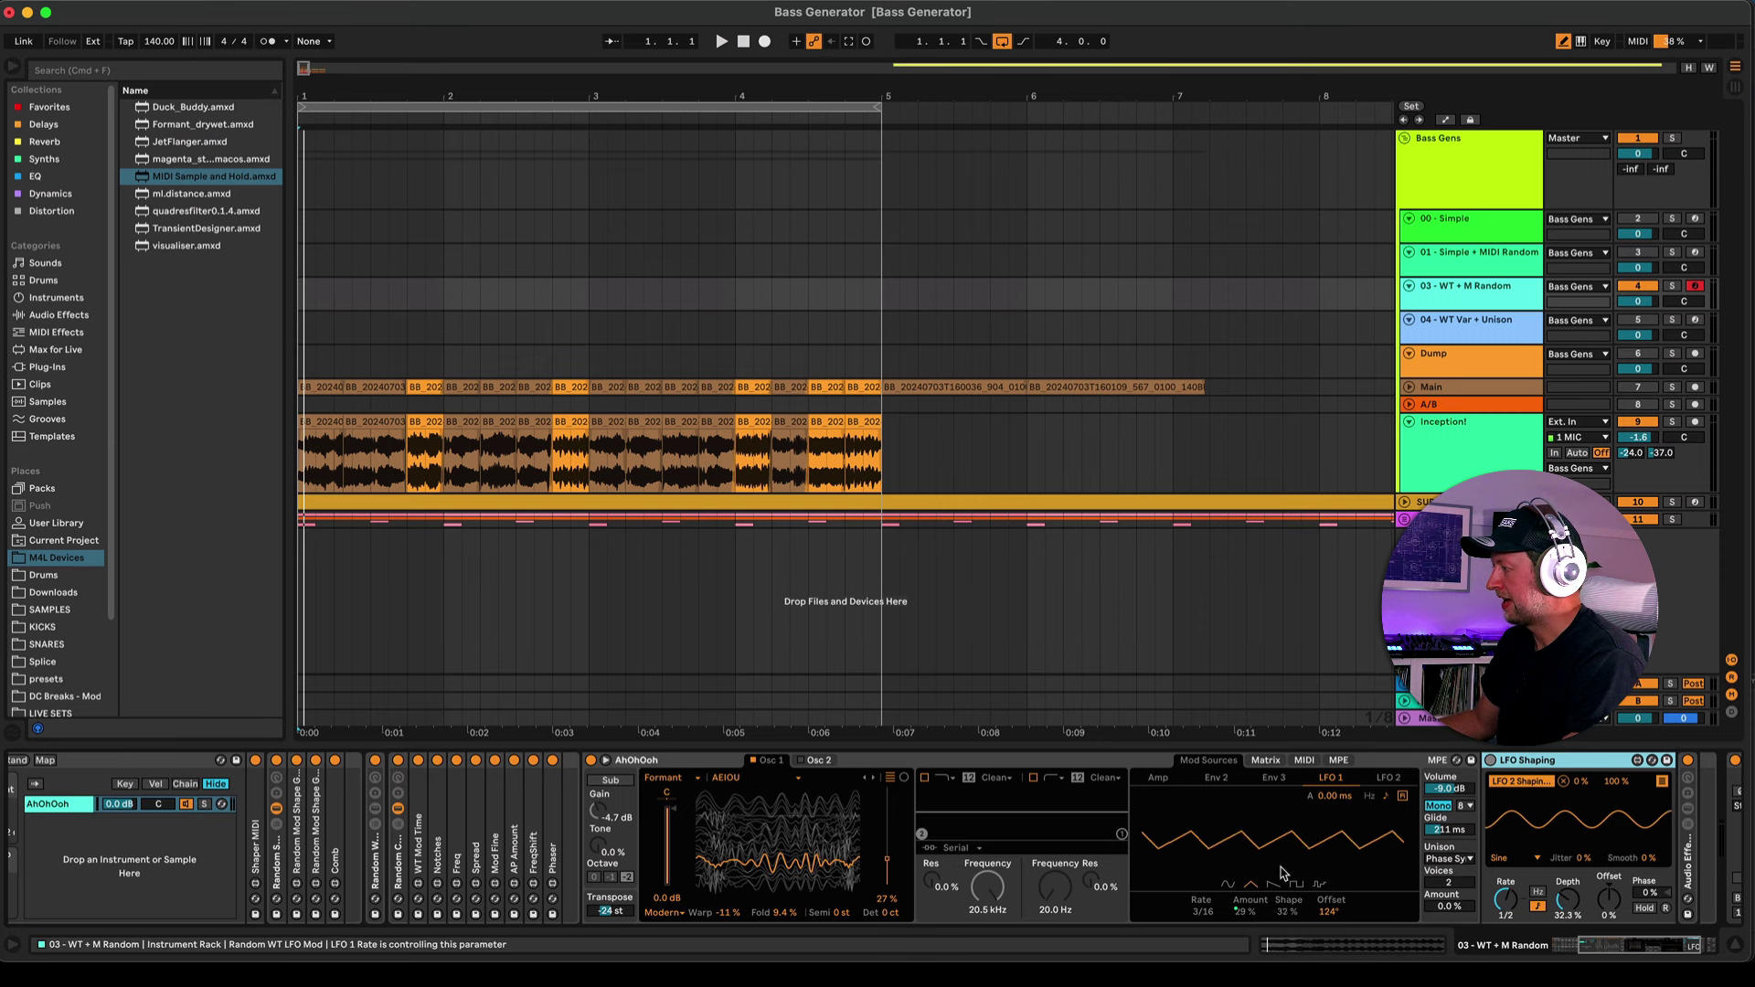
{"action": "left_click", "coordinate": [1266, 760]}
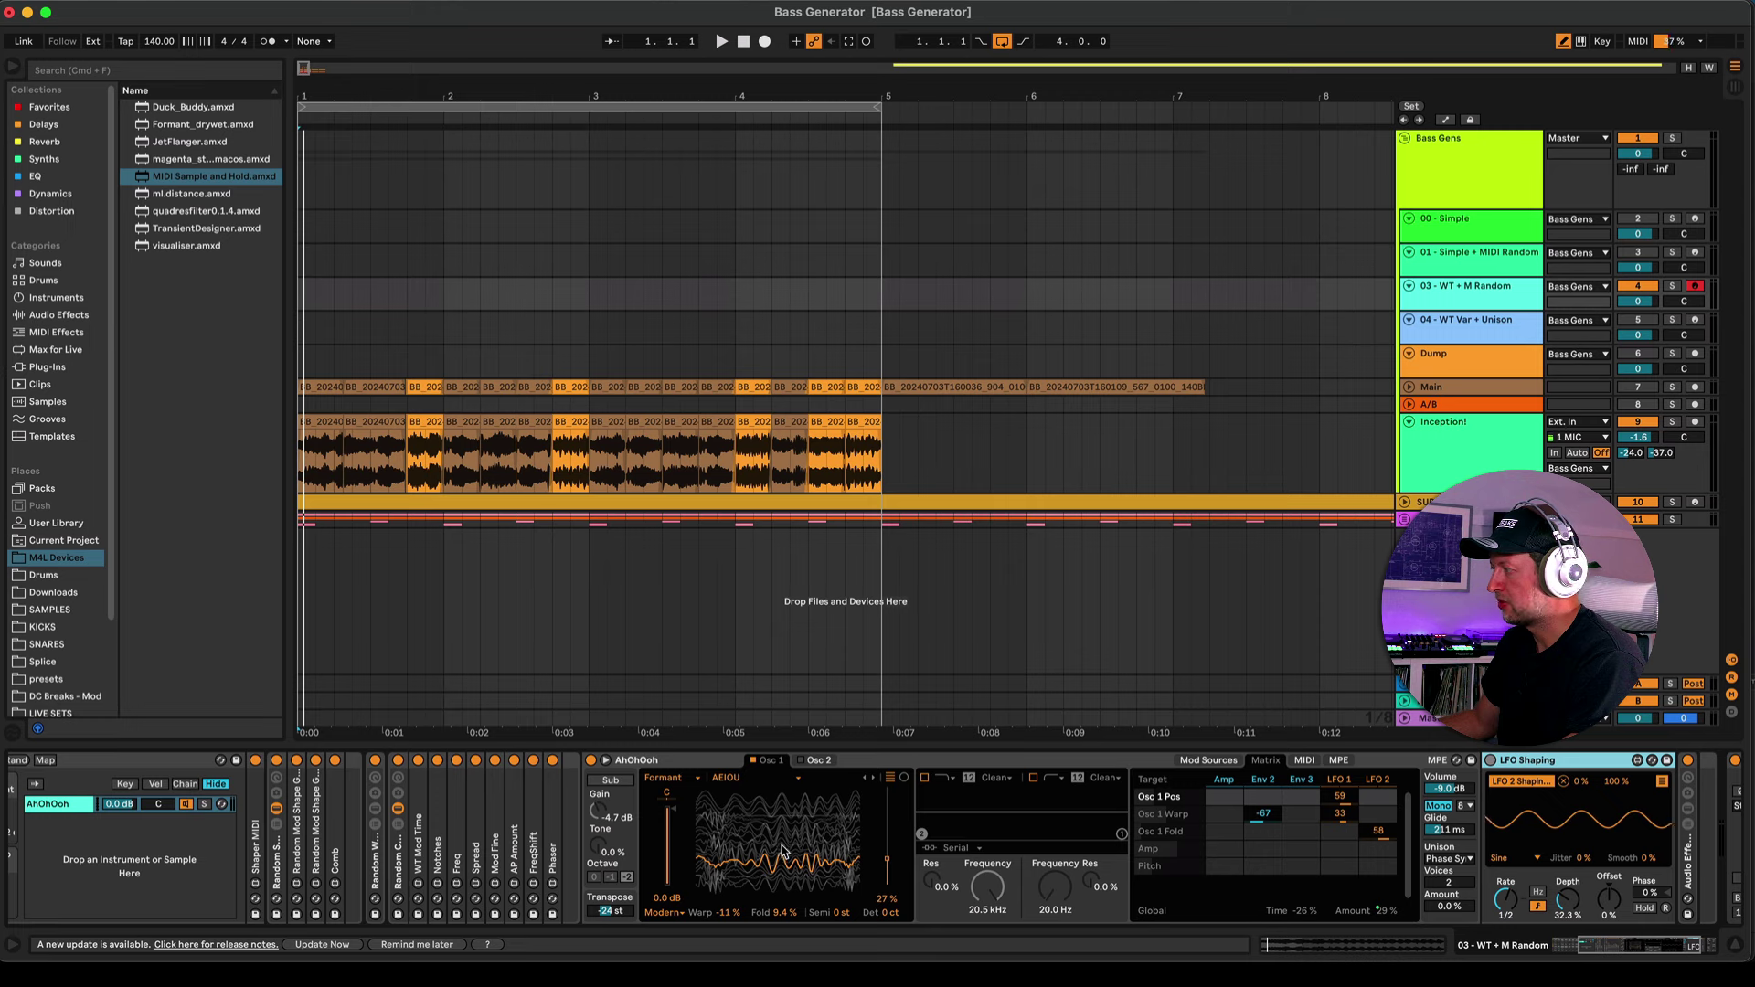
{"action": "scroll", "coordinate": [1176, 819], "scroll_direction": "right", "scroll_amount": 3}
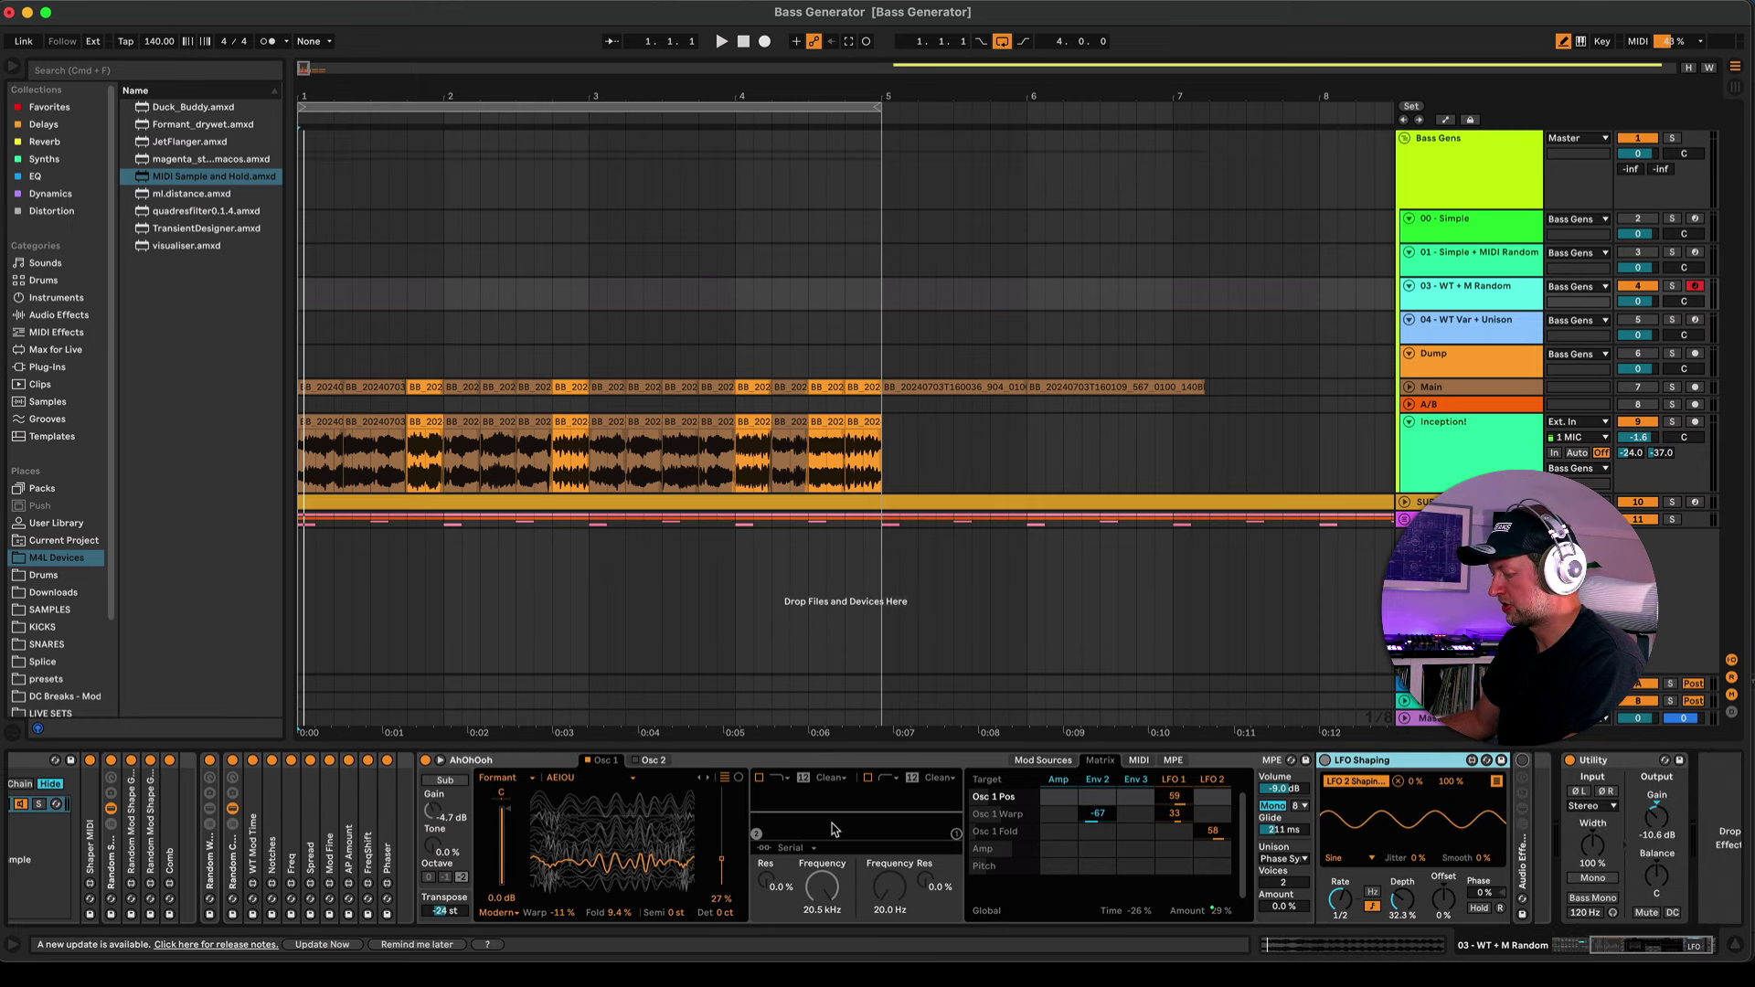
{"action": "scroll", "coordinate": [834, 829], "scroll_direction": "left", "scroll_amount": 1}
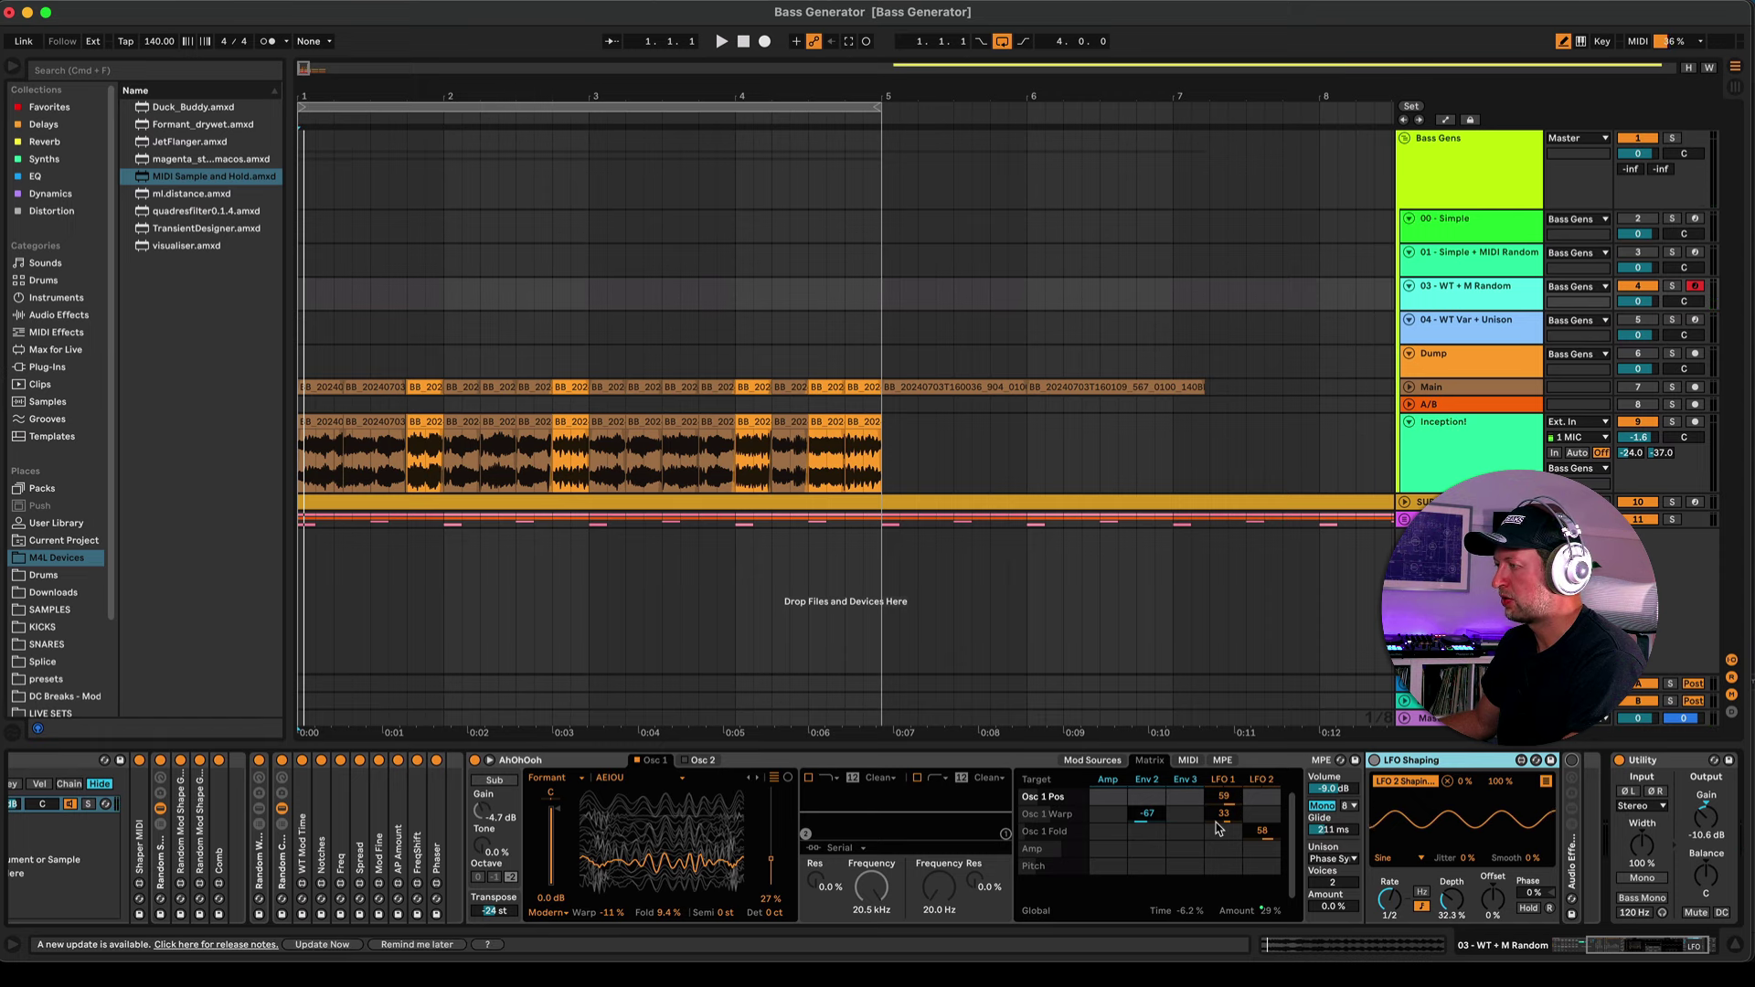
{"action": "scroll", "coordinate": [1217, 828], "scroll_direction": "left", "scroll_amount": 6}
- Unfold Shaper MIDI, browse the MIDI effects, and show the Random Shape Mods chains
{"action": "scroll", "coordinate": [1217, 828], "scroll_direction": "left", "scroll_amount": 2}
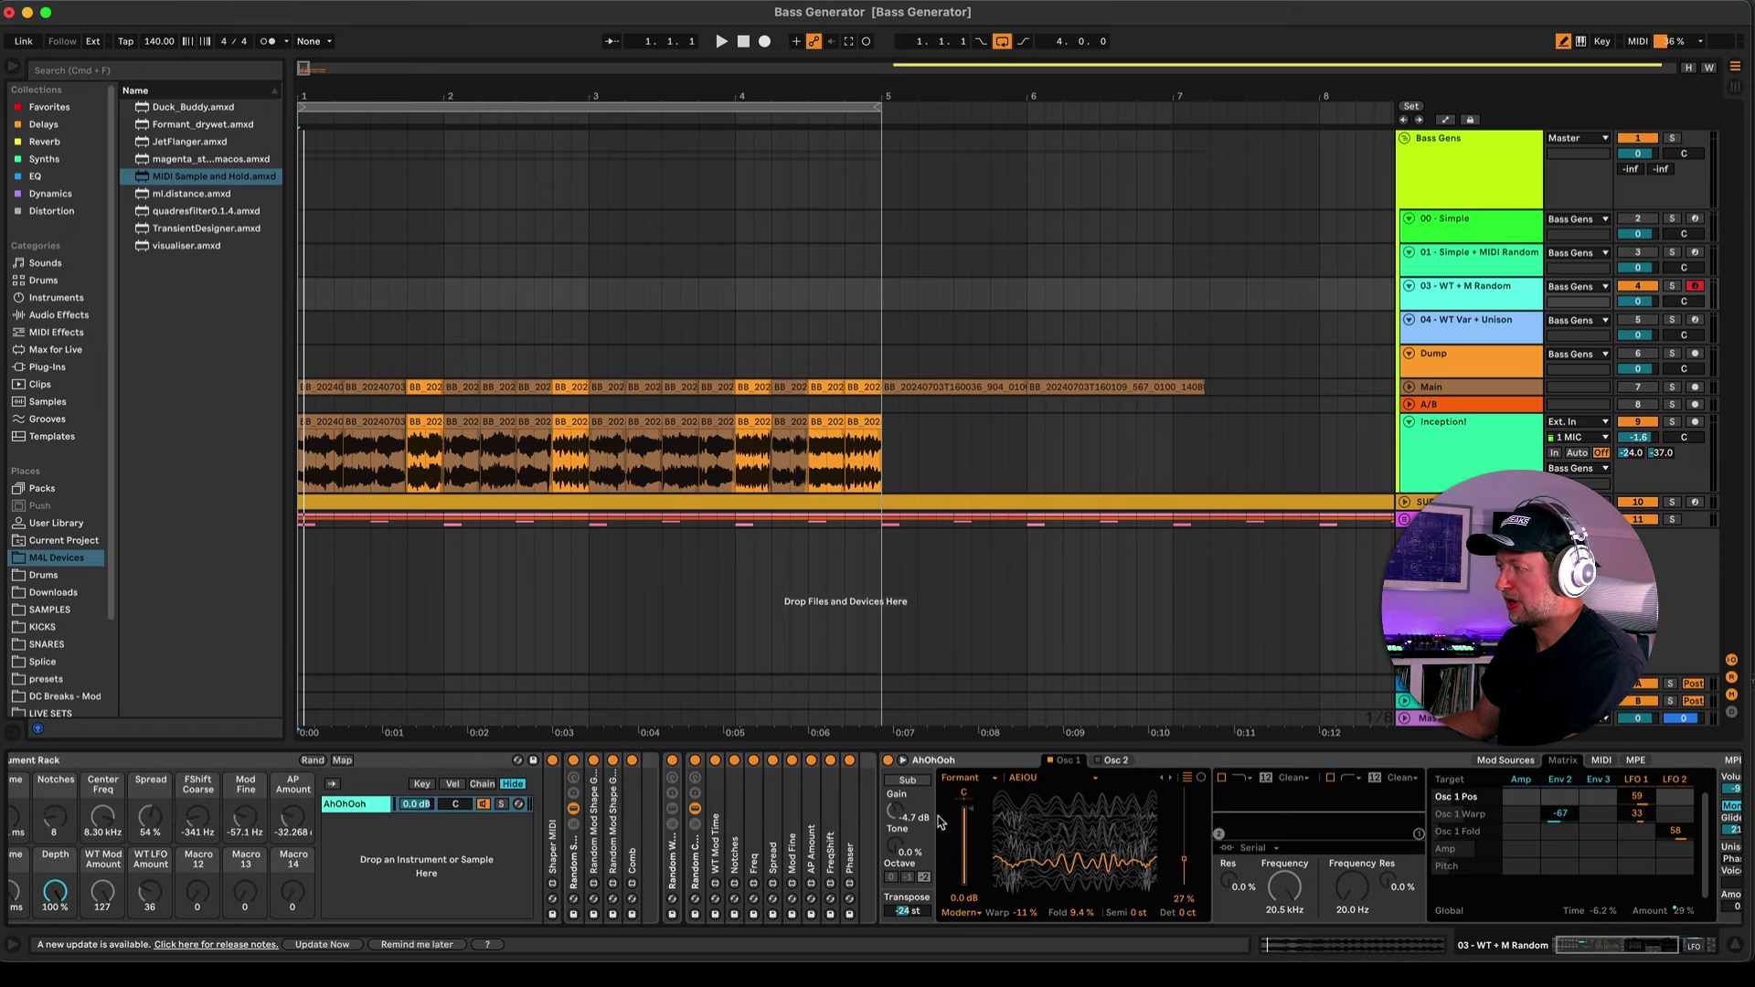
{"action": "double_click", "coordinate": [557, 797]}
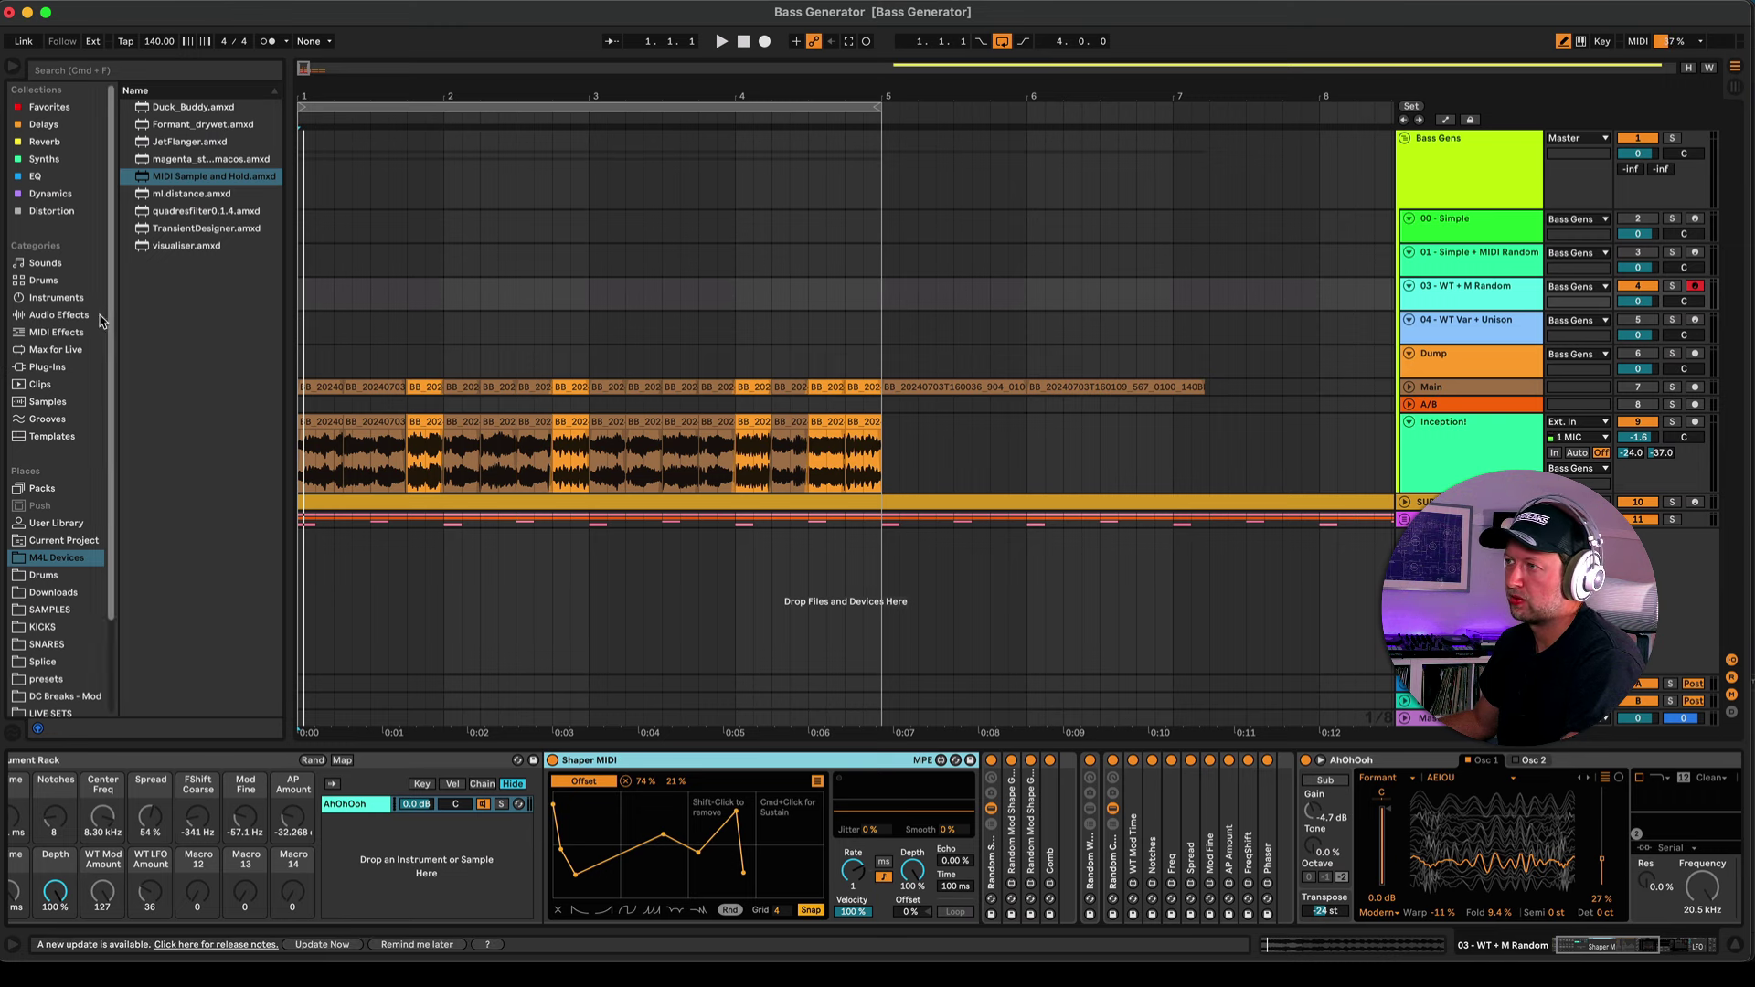
{"action": "left_click", "coordinate": [64, 334]}
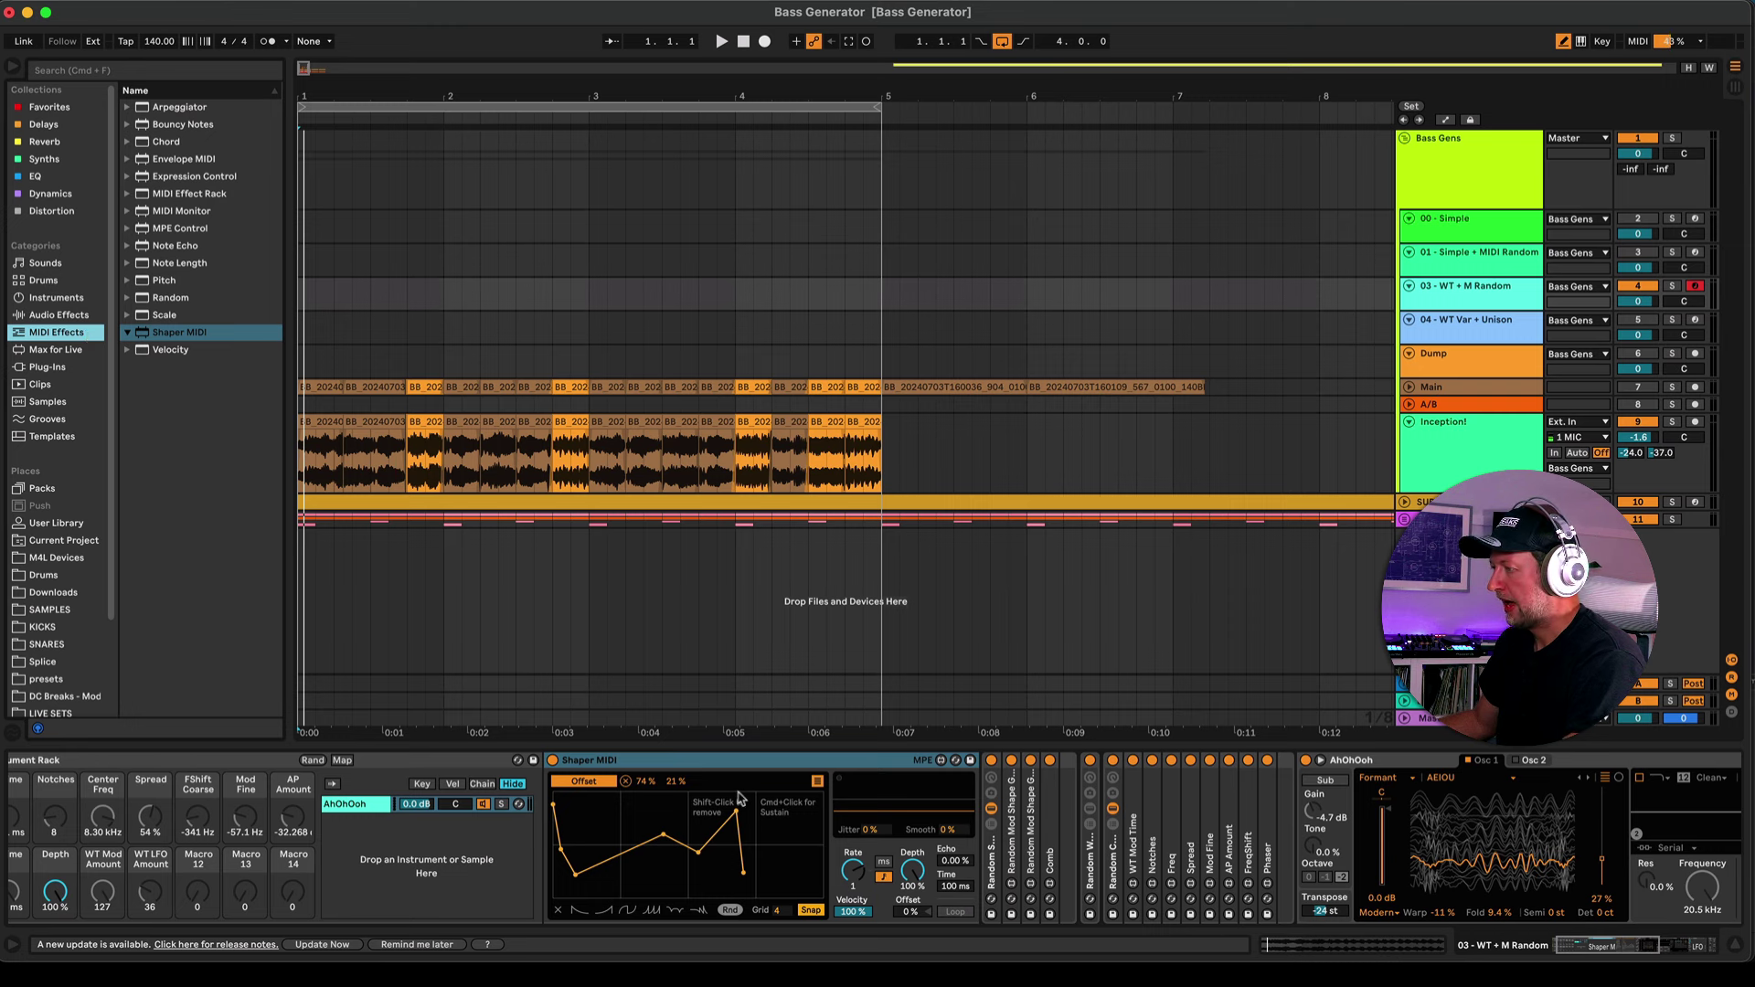
{"action": "scroll", "coordinate": [739, 798], "scroll_direction": "right", "scroll_amount": 2}
{"action": "scroll", "coordinate": [508, 848], "scroll_direction": "left", "scroll_amount": 1}
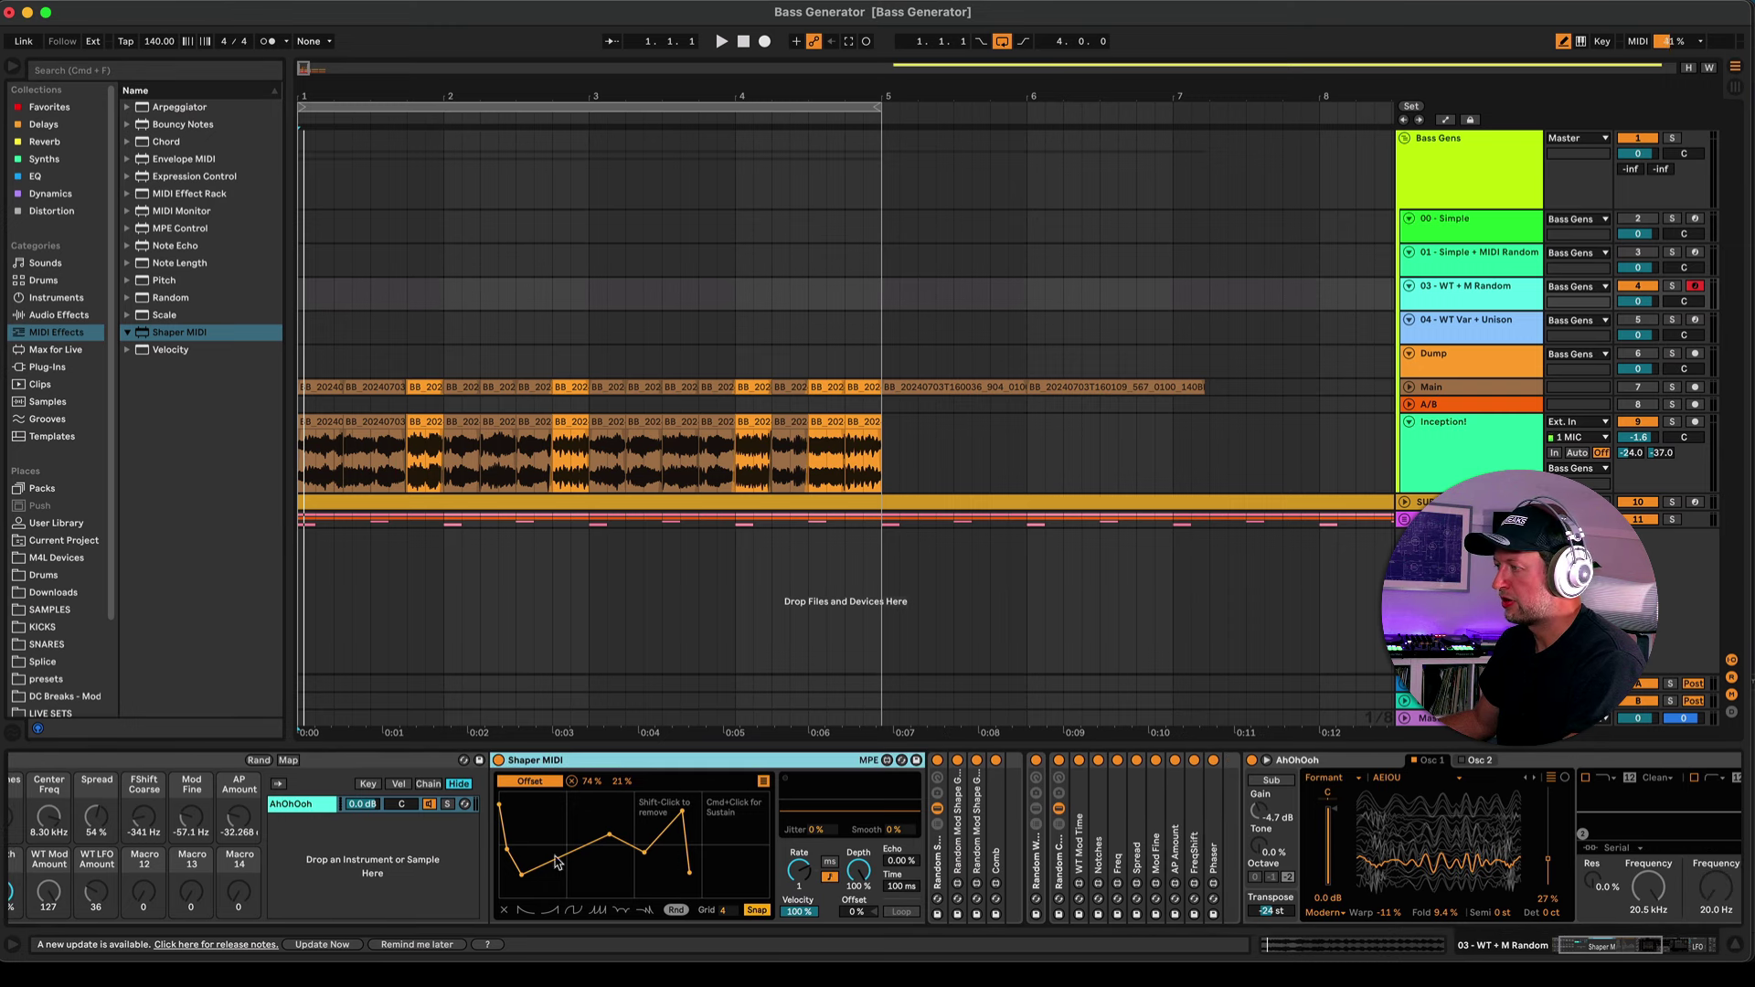
{"action": "left_click", "coordinate": [938, 824]}
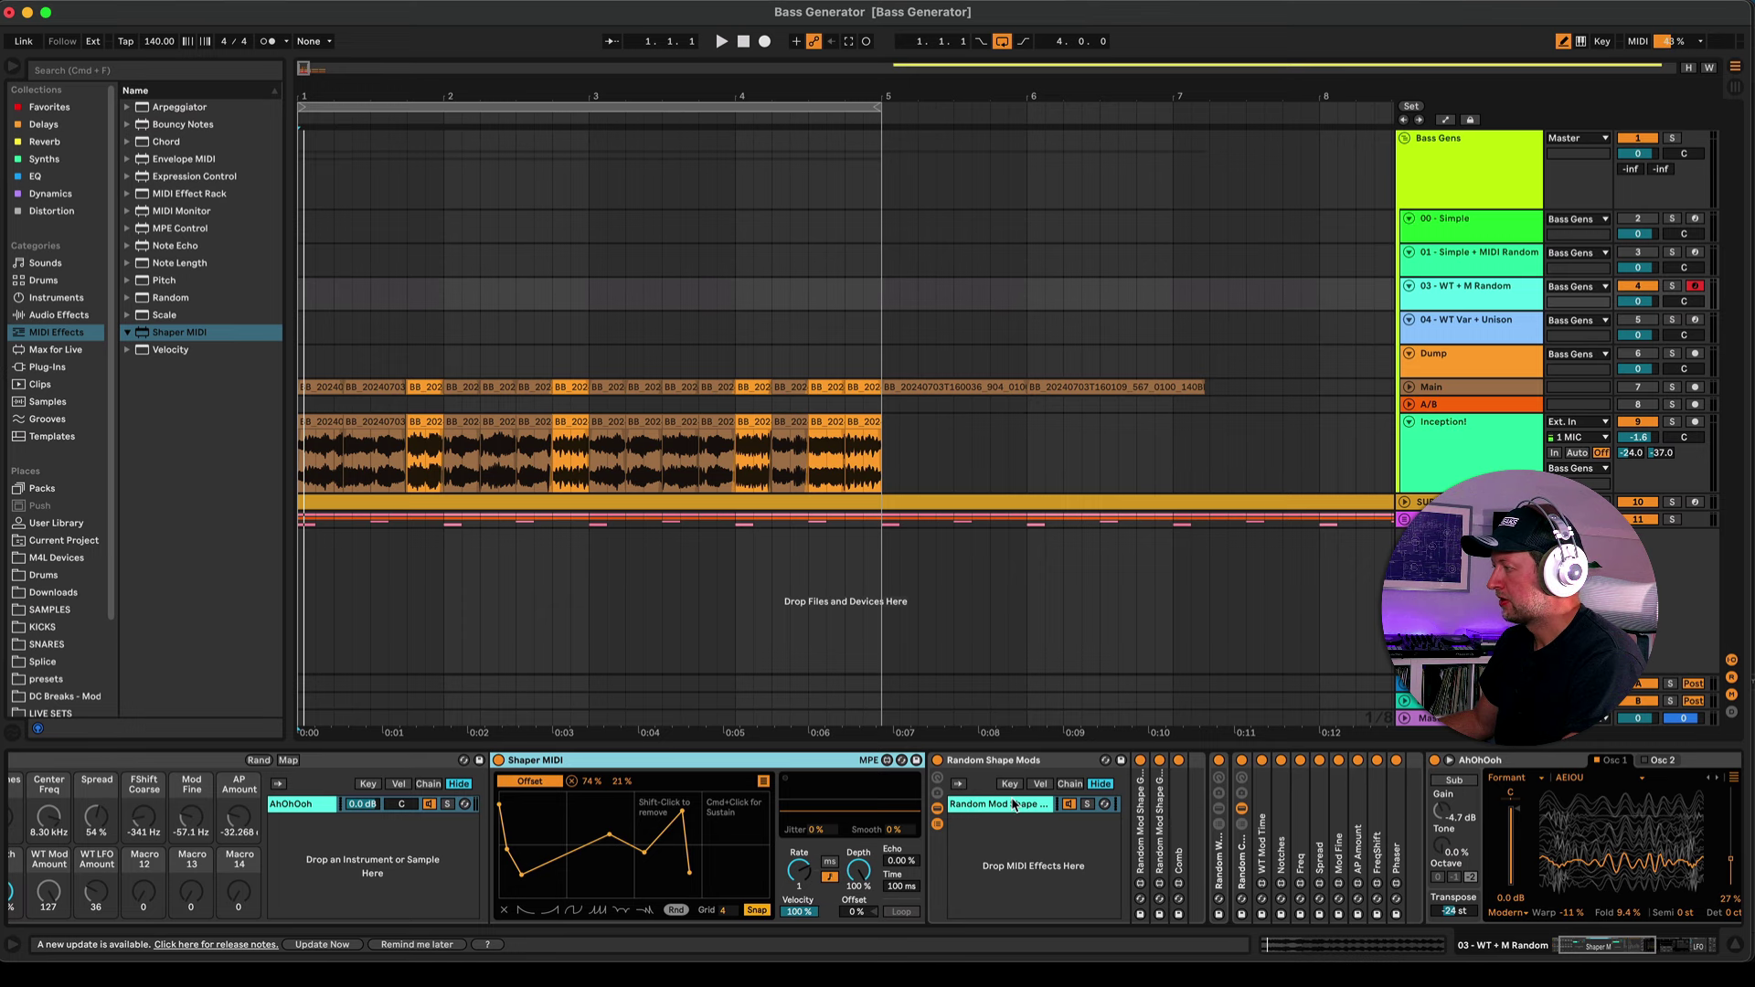
- Randomize the Random Mod Shape Gen envelope twice, then duplicate the device
{"action": "double_click", "coordinate": [1137, 788]}
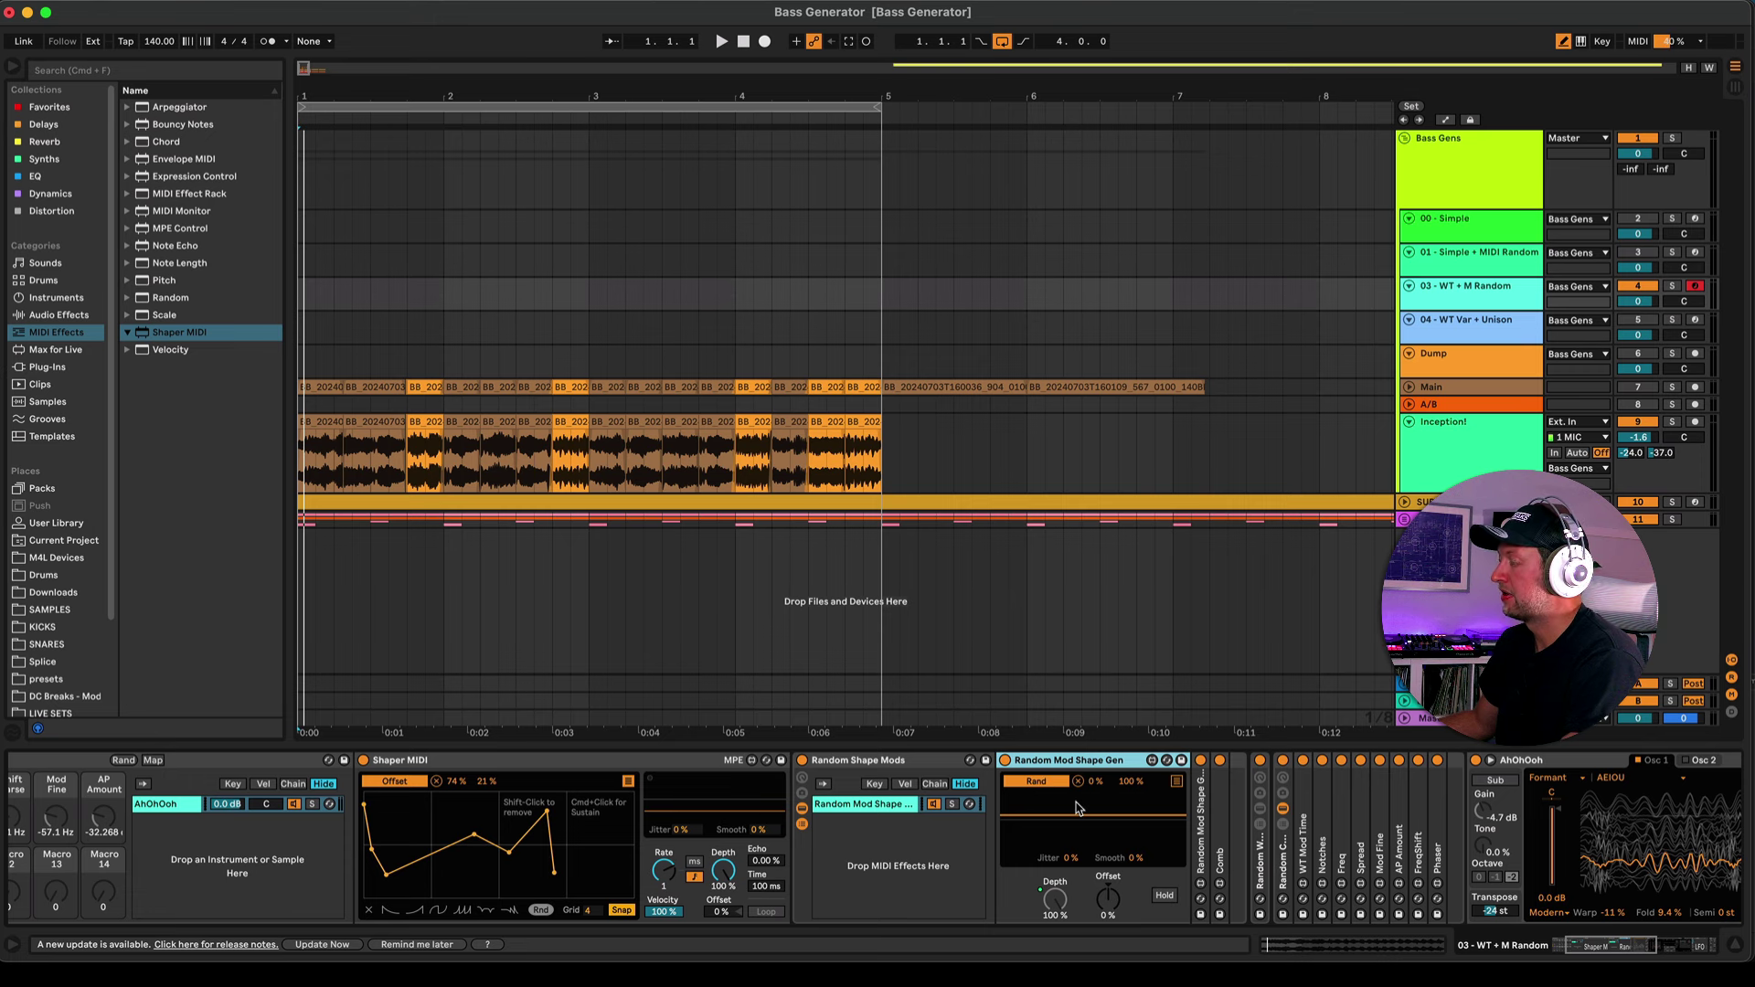
{"action": "left_click", "coordinate": [541, 910]}
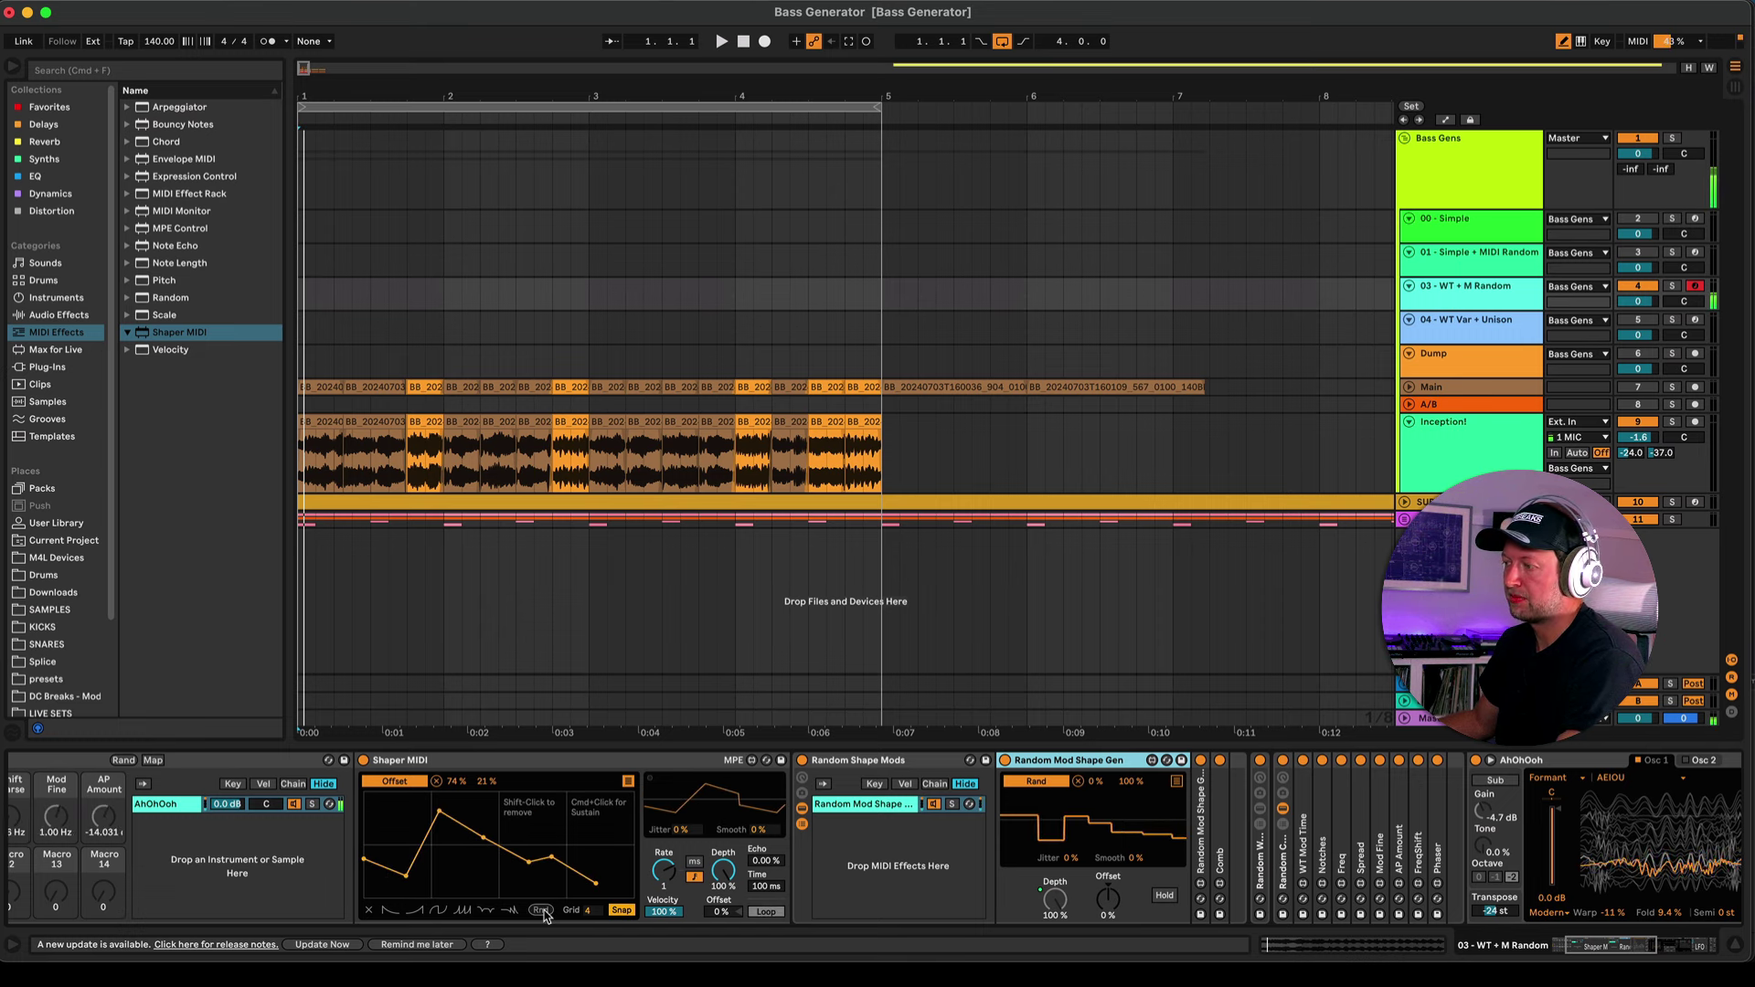
{"action": "left_click", "coordinate": [541, 911]}
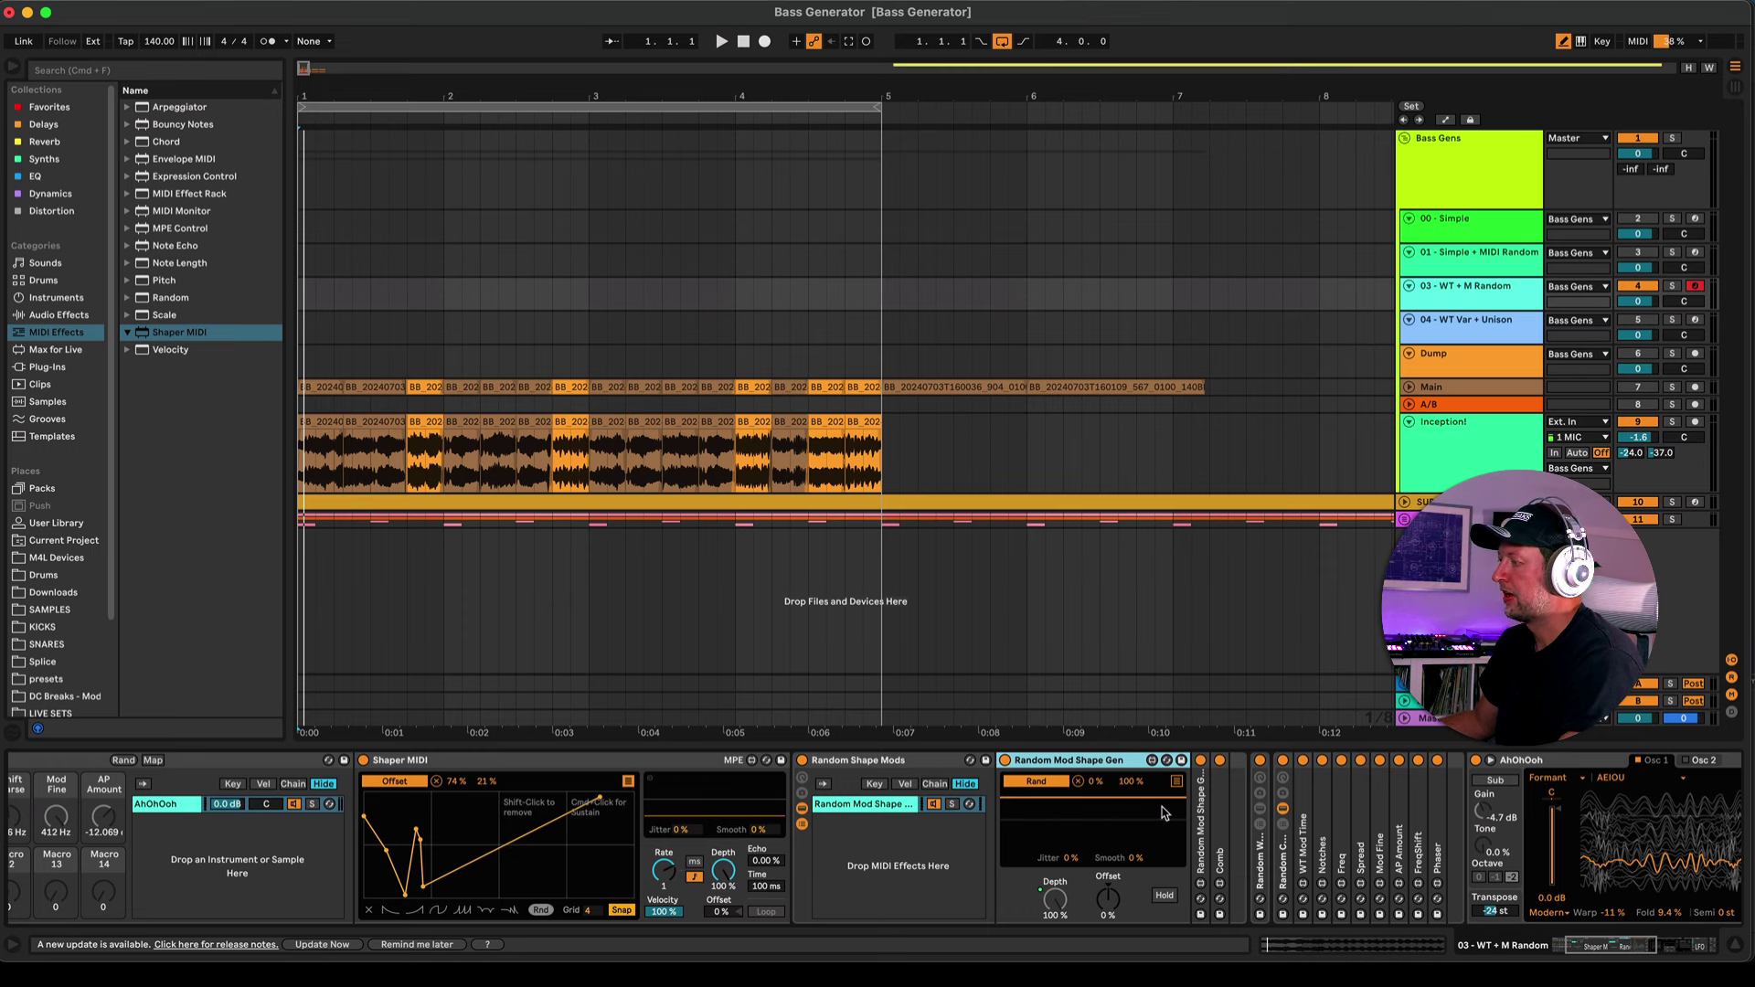
{"action": "key", "text": "super+d"}
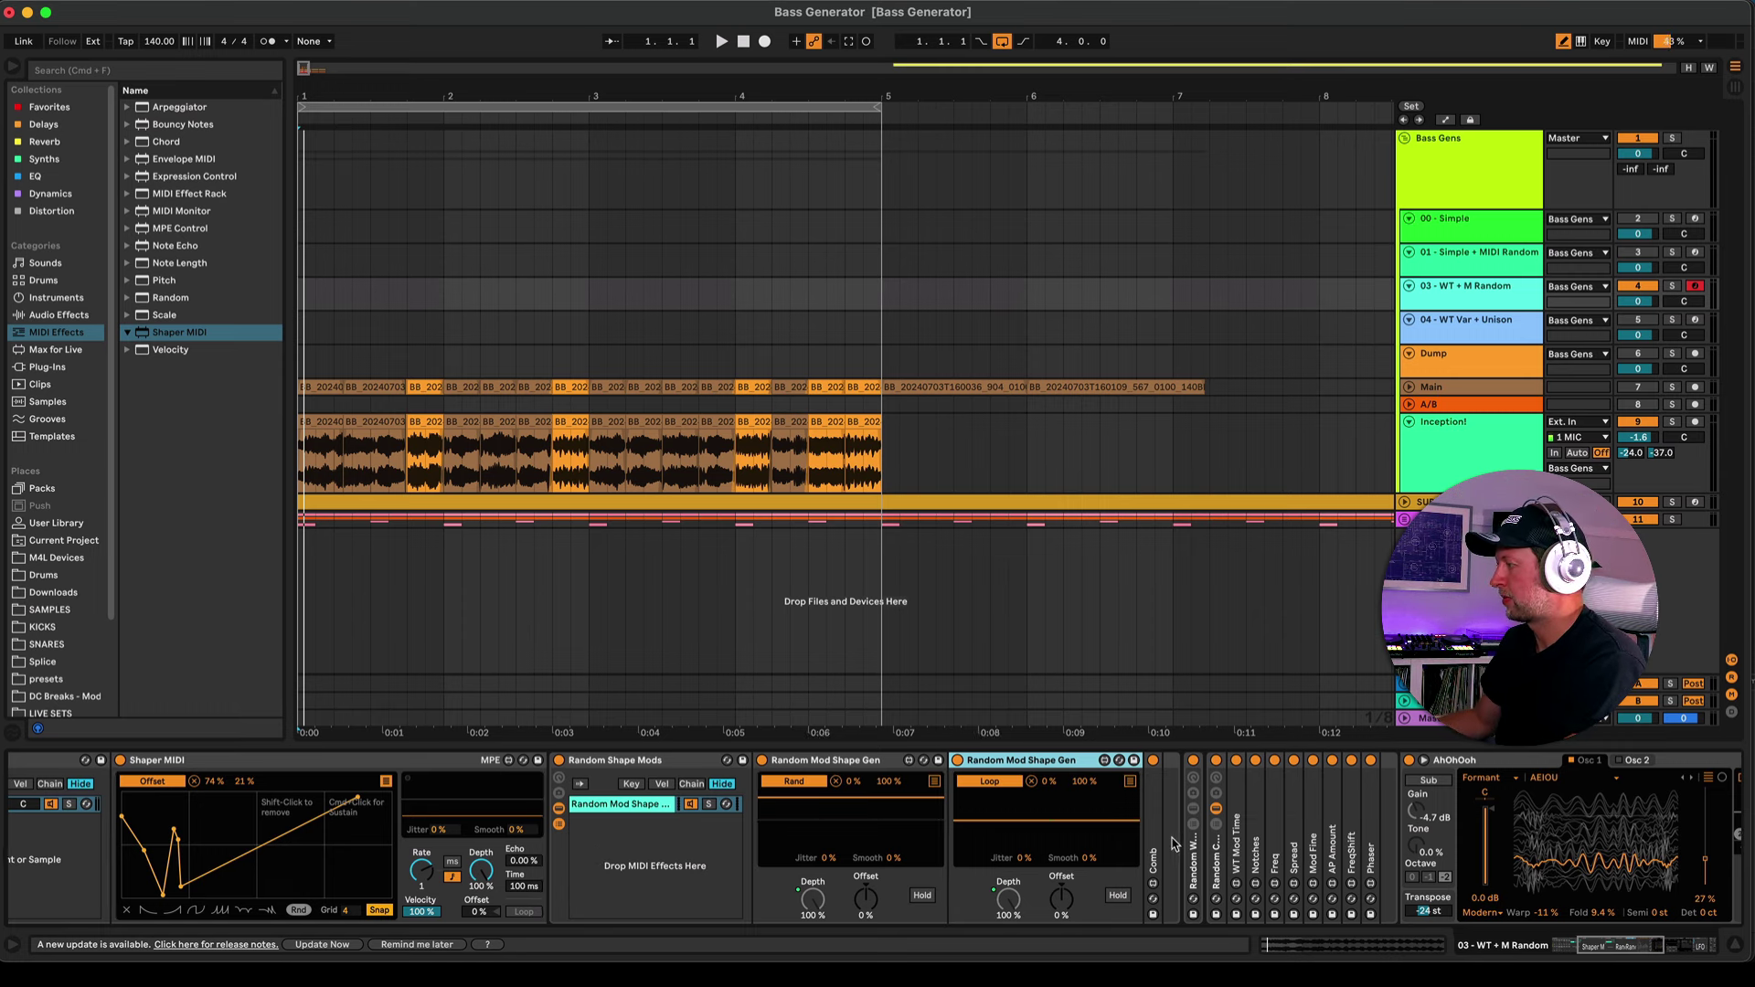
- Show the UltraComb 1 devices inside the 03 - WT + M Random Audio Effect Rack
{"action": "scroll", "coordinate": [1175, 843], "scroll_direction": "right", "scroll_amount": 3}
{"action": "scroll", "coordinate": [1175, 843], "scroll_direction": "right", "scroll_amount": 5}
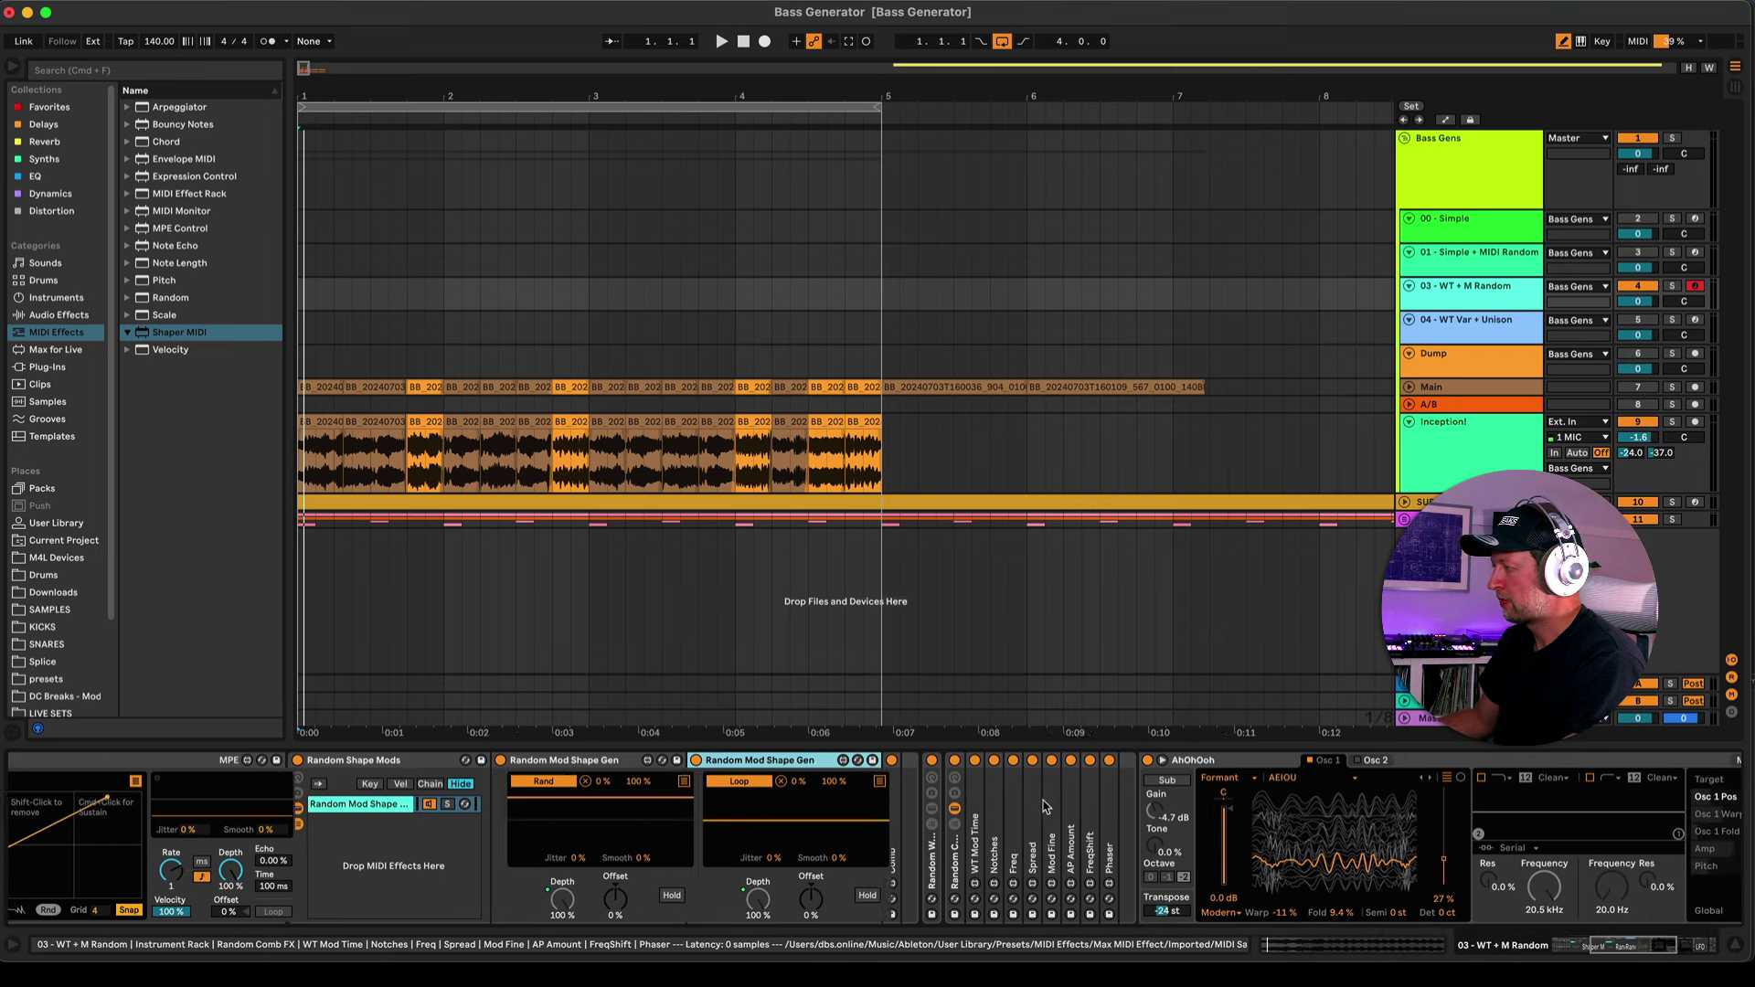
{"action": "scroll", "coordinate": [1015, 804], "scroll_direction": "right", "scroll_amount": 15}
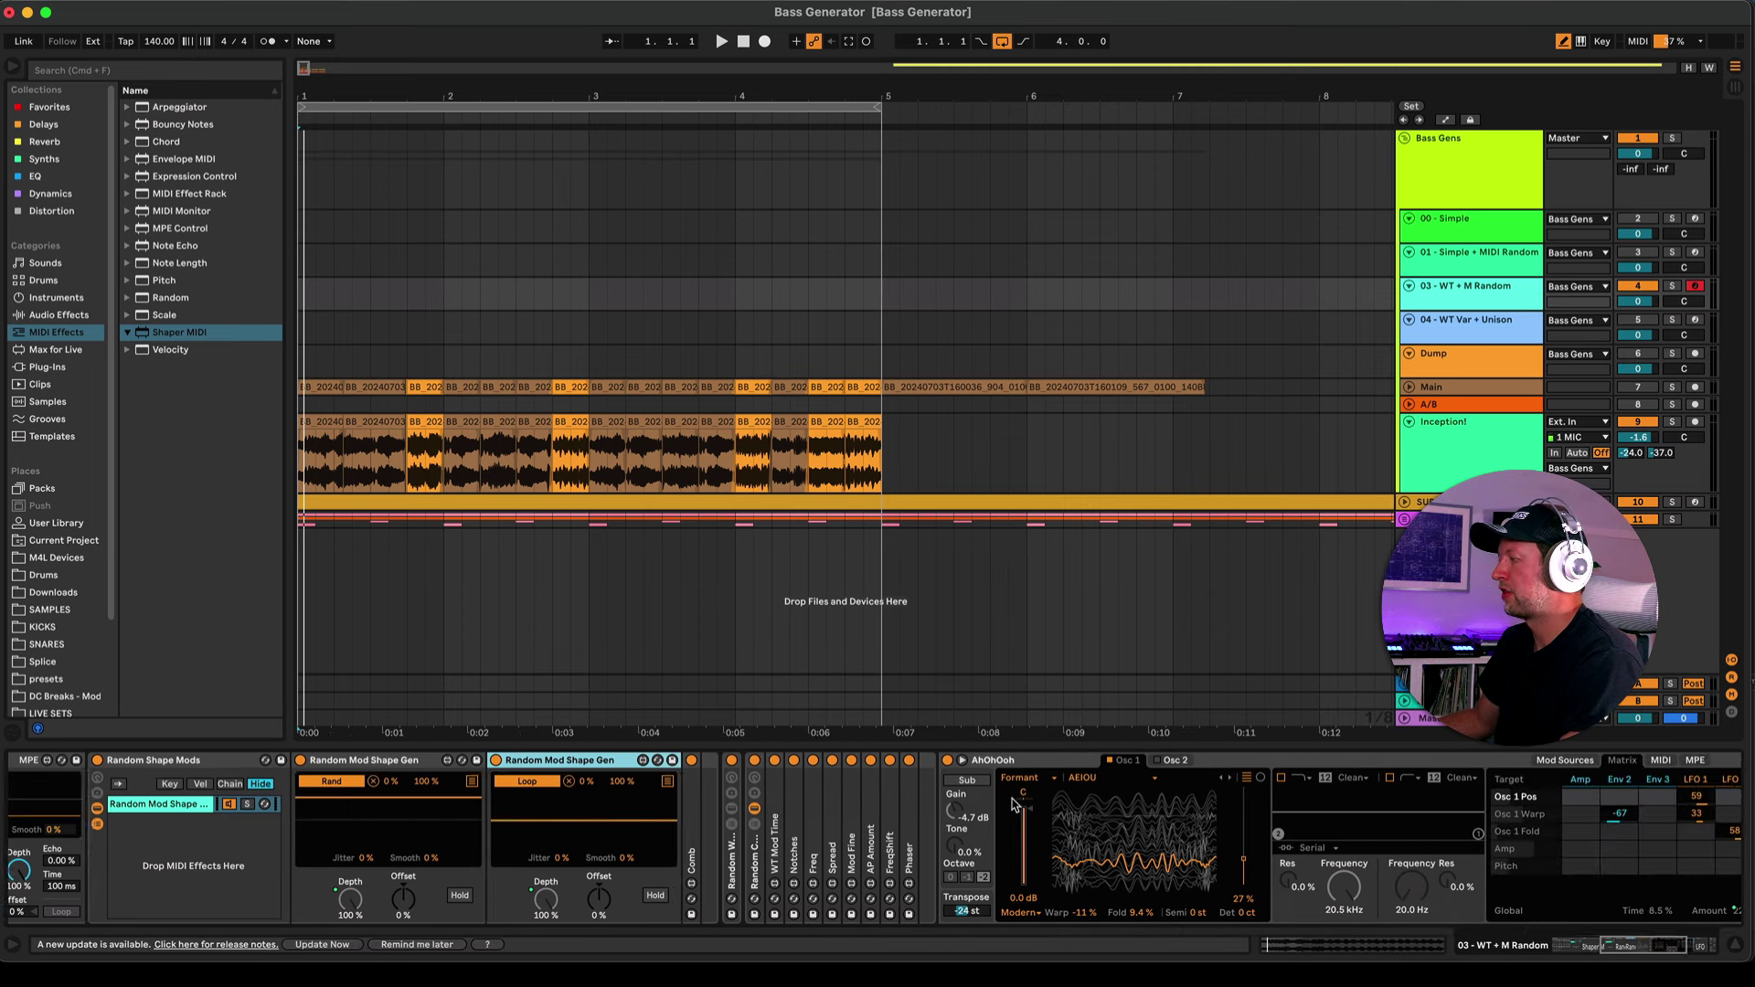
{"action": "scroll", "coordinate": [1362, 804], "scroll_direction": "right", "scroll_amount": 2}
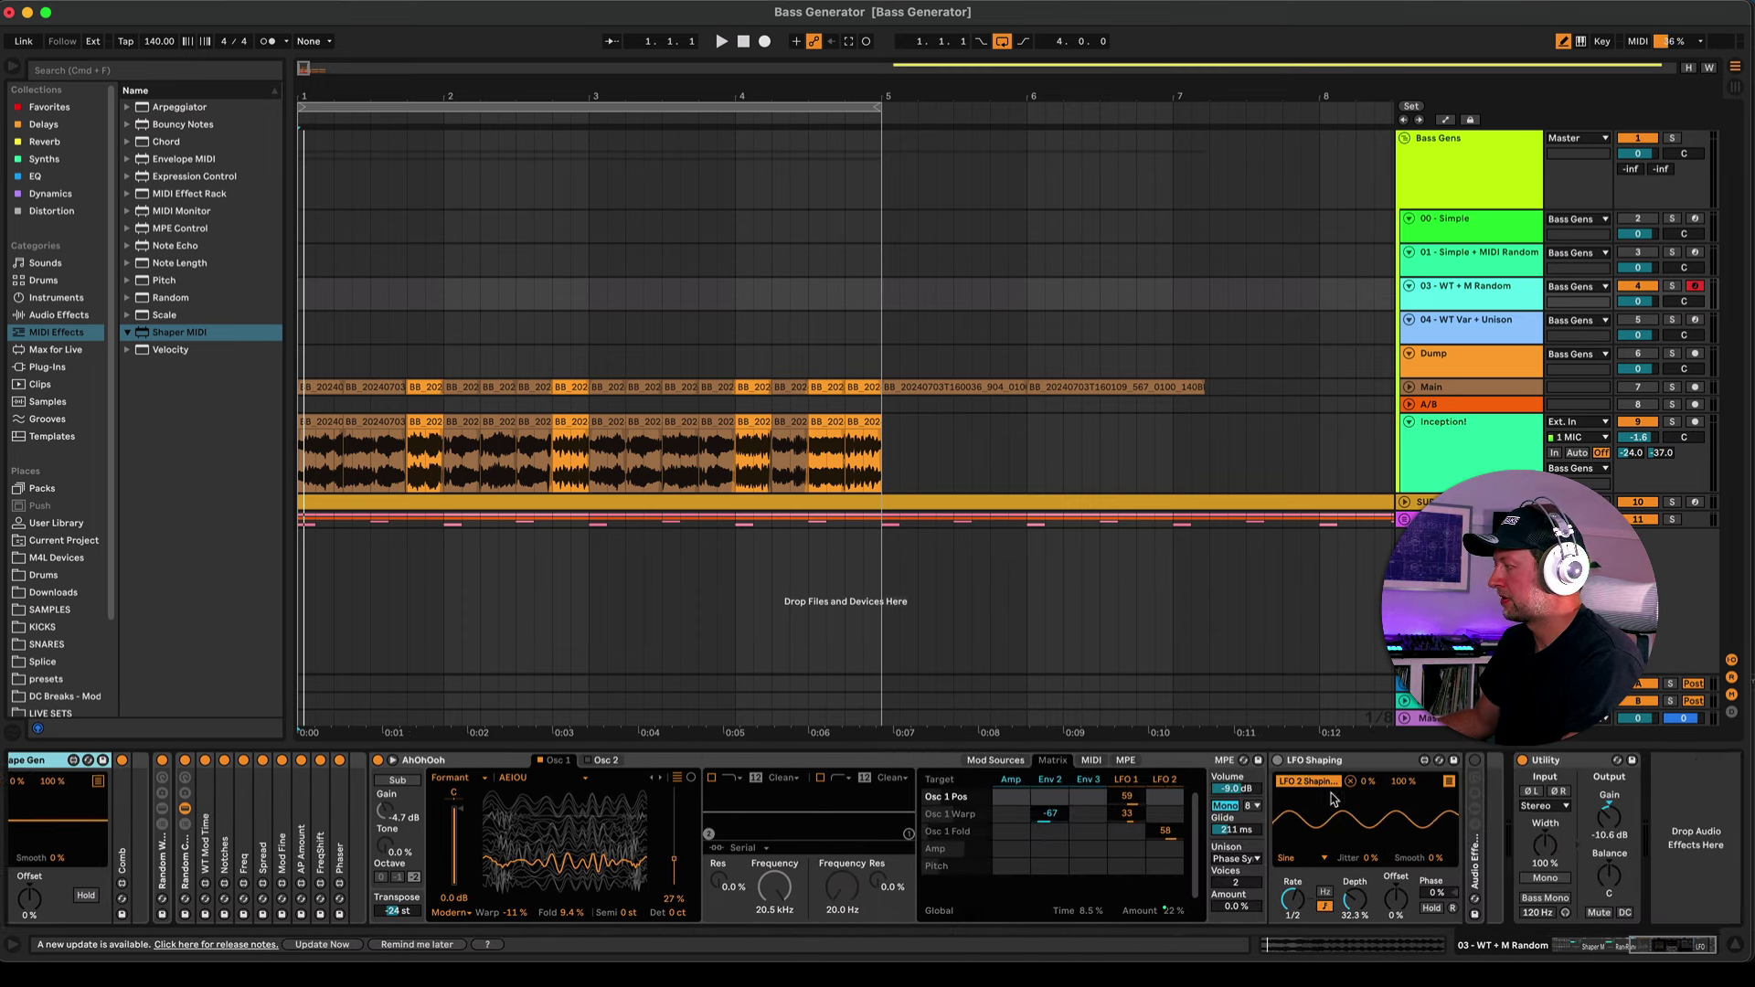
{"action": "left_click", "coordinate": [1474, 825]}
{"action": "left_click", "coordinate": [1474, 808]}
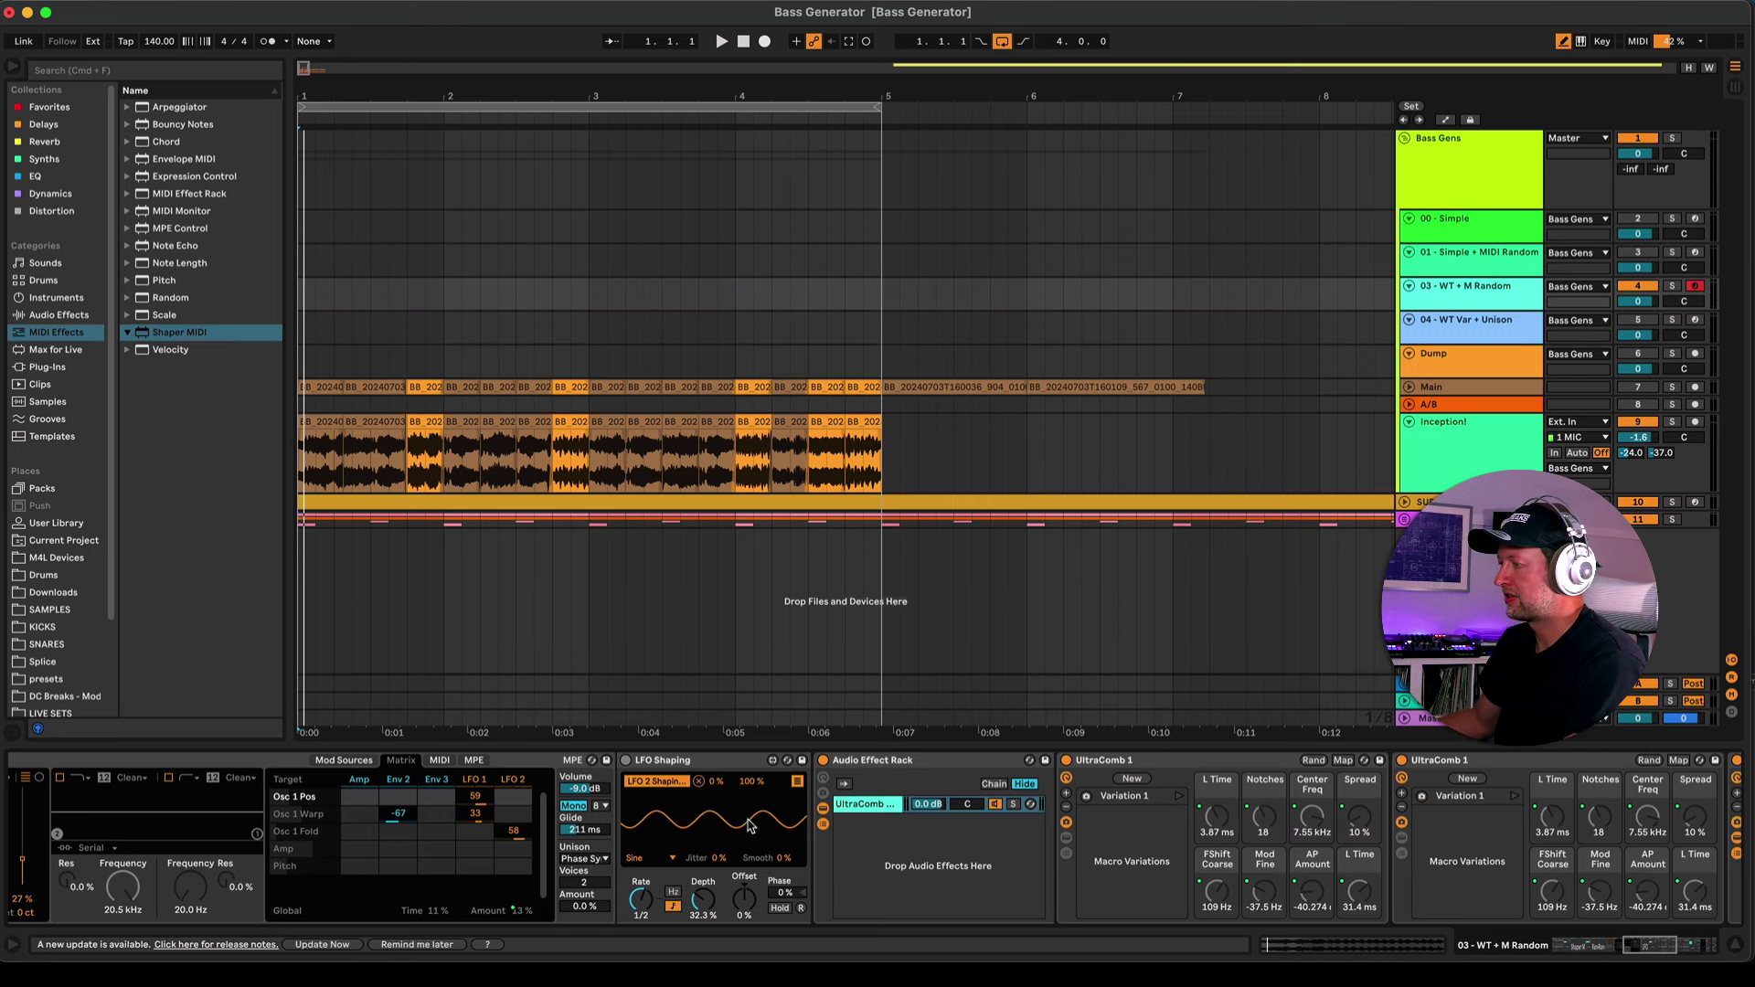
{"action": "scroll", "coordinate": [598, 852], "scroll_direction": "left", "scroll_amount": 10}
{"action": "scroll", "coordinate": [598, 852], "scroll_direction": "left", "scroll_amount": 3}
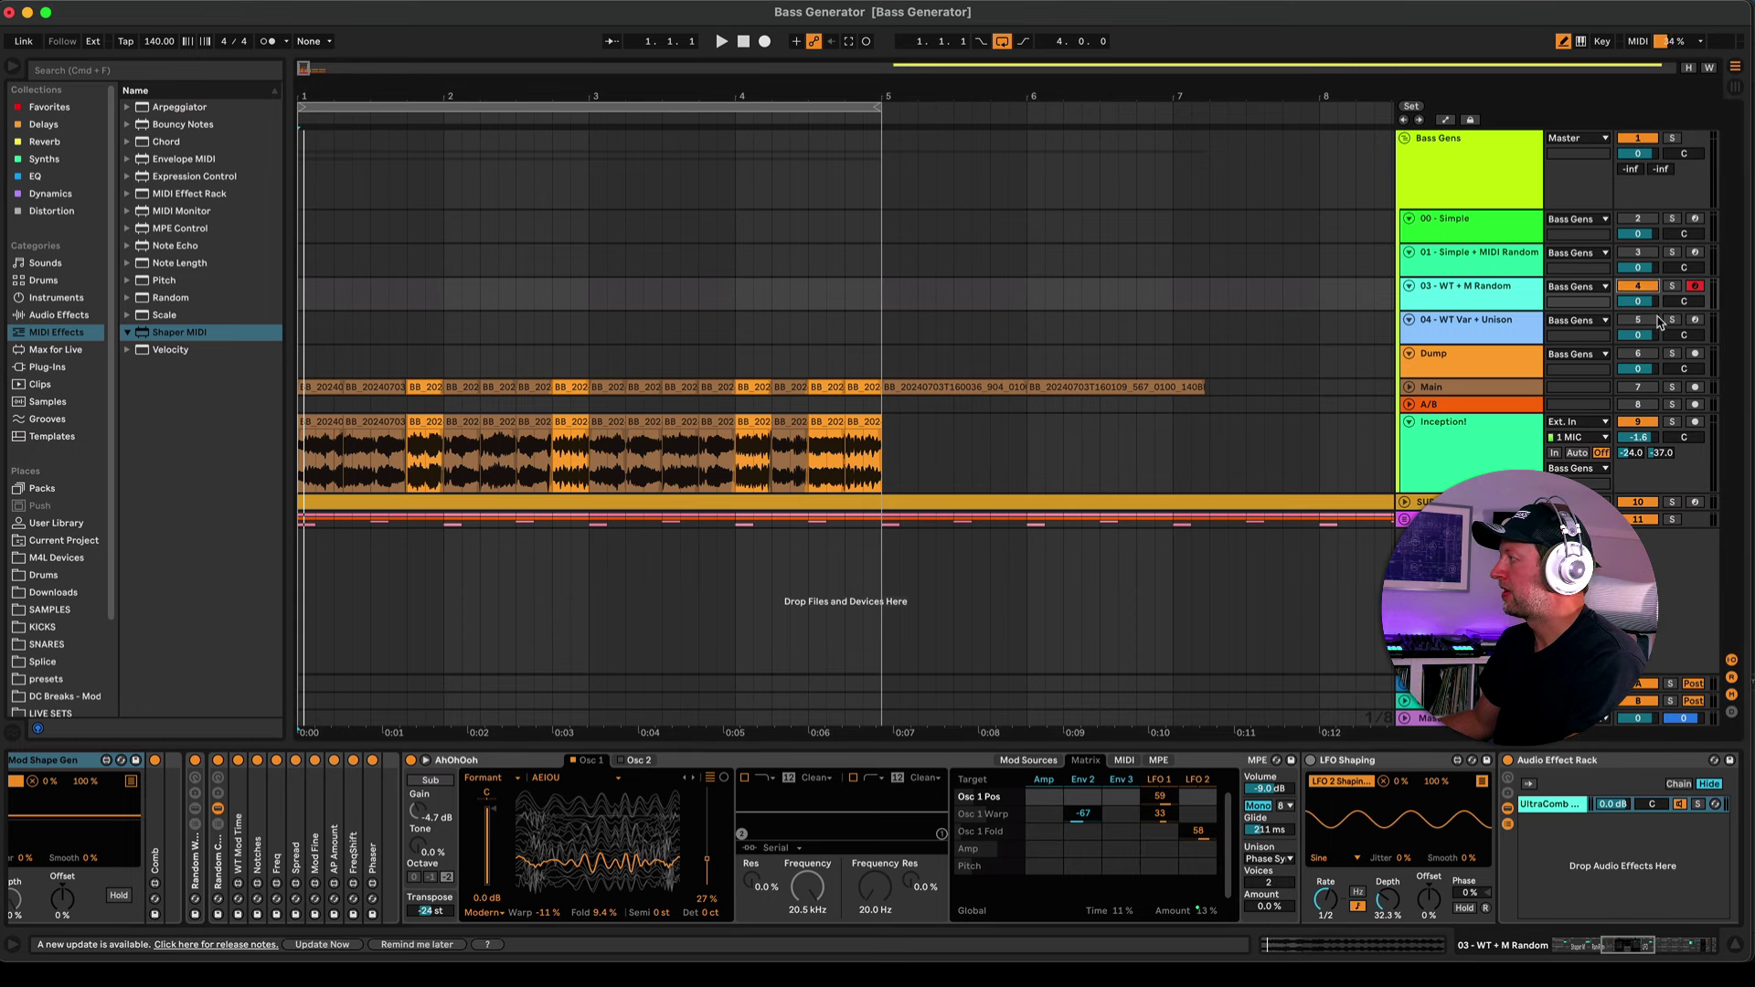
- Check the 04 - WT Var + Unison devices, then show the Bass Gens Rolling Sampler's captured audio
{"action": "left_click", "coordinate": [1509, 332]}
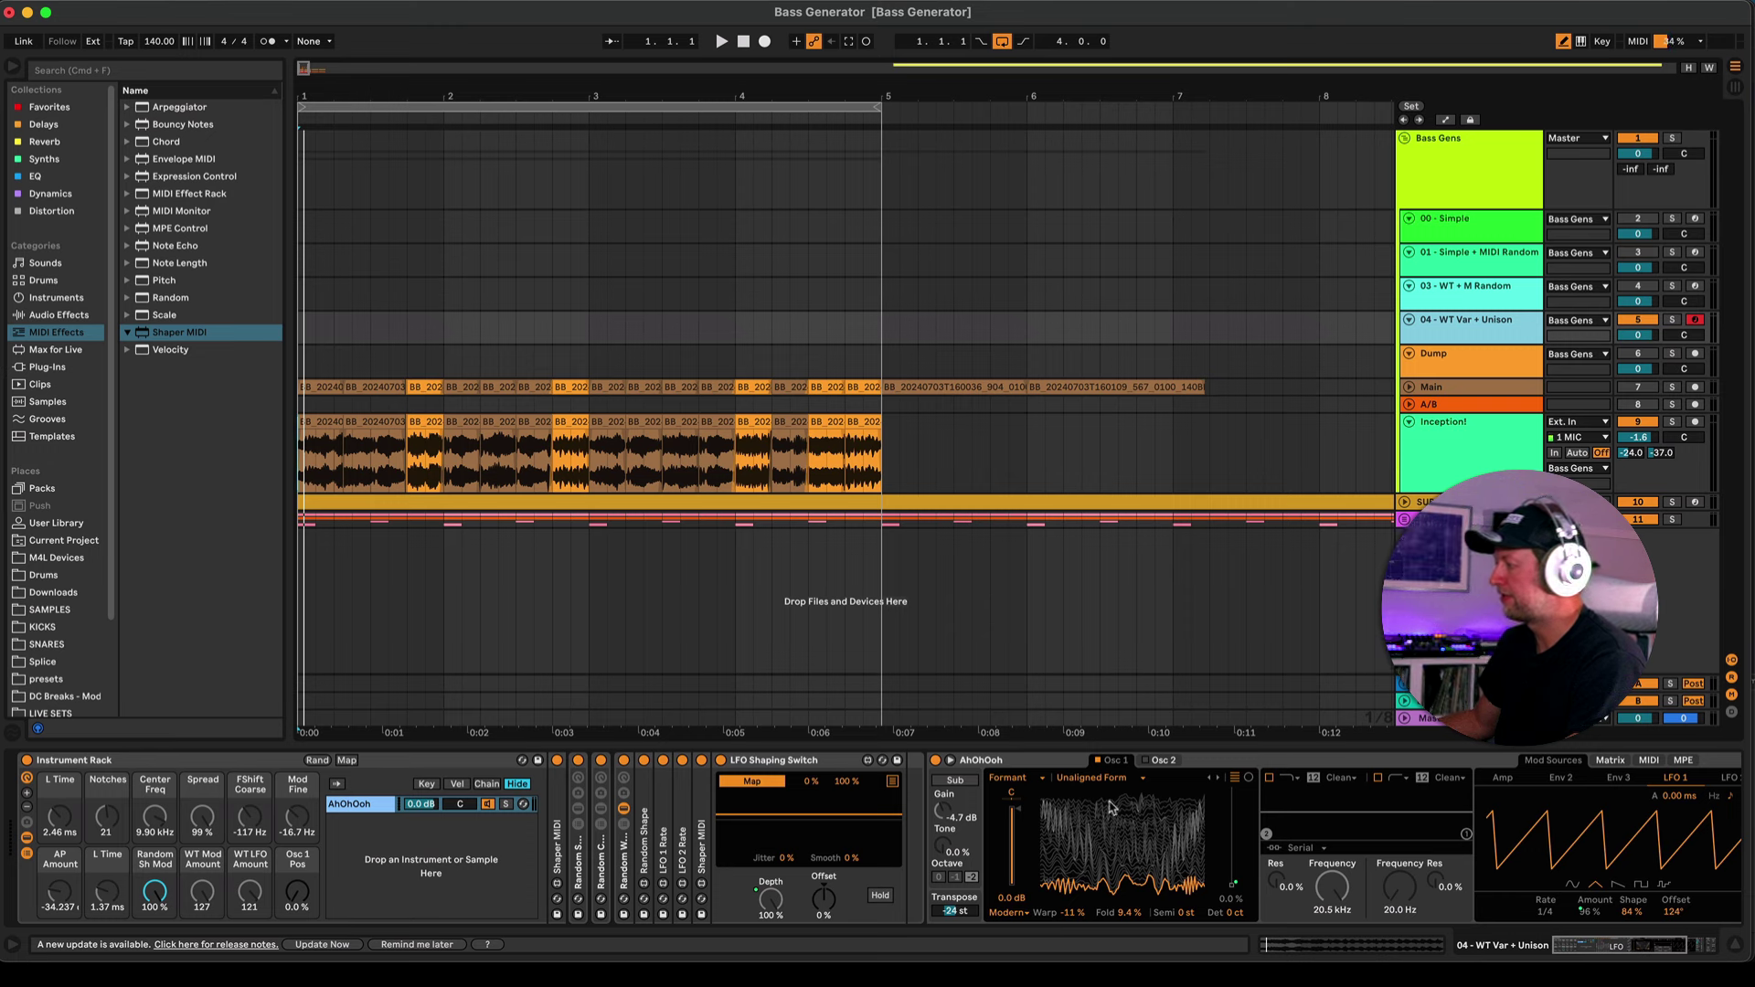
{"action": "scroll", "coordinate": [1111, 806], "scroll_direction": "right", "scroll_amount": 5}
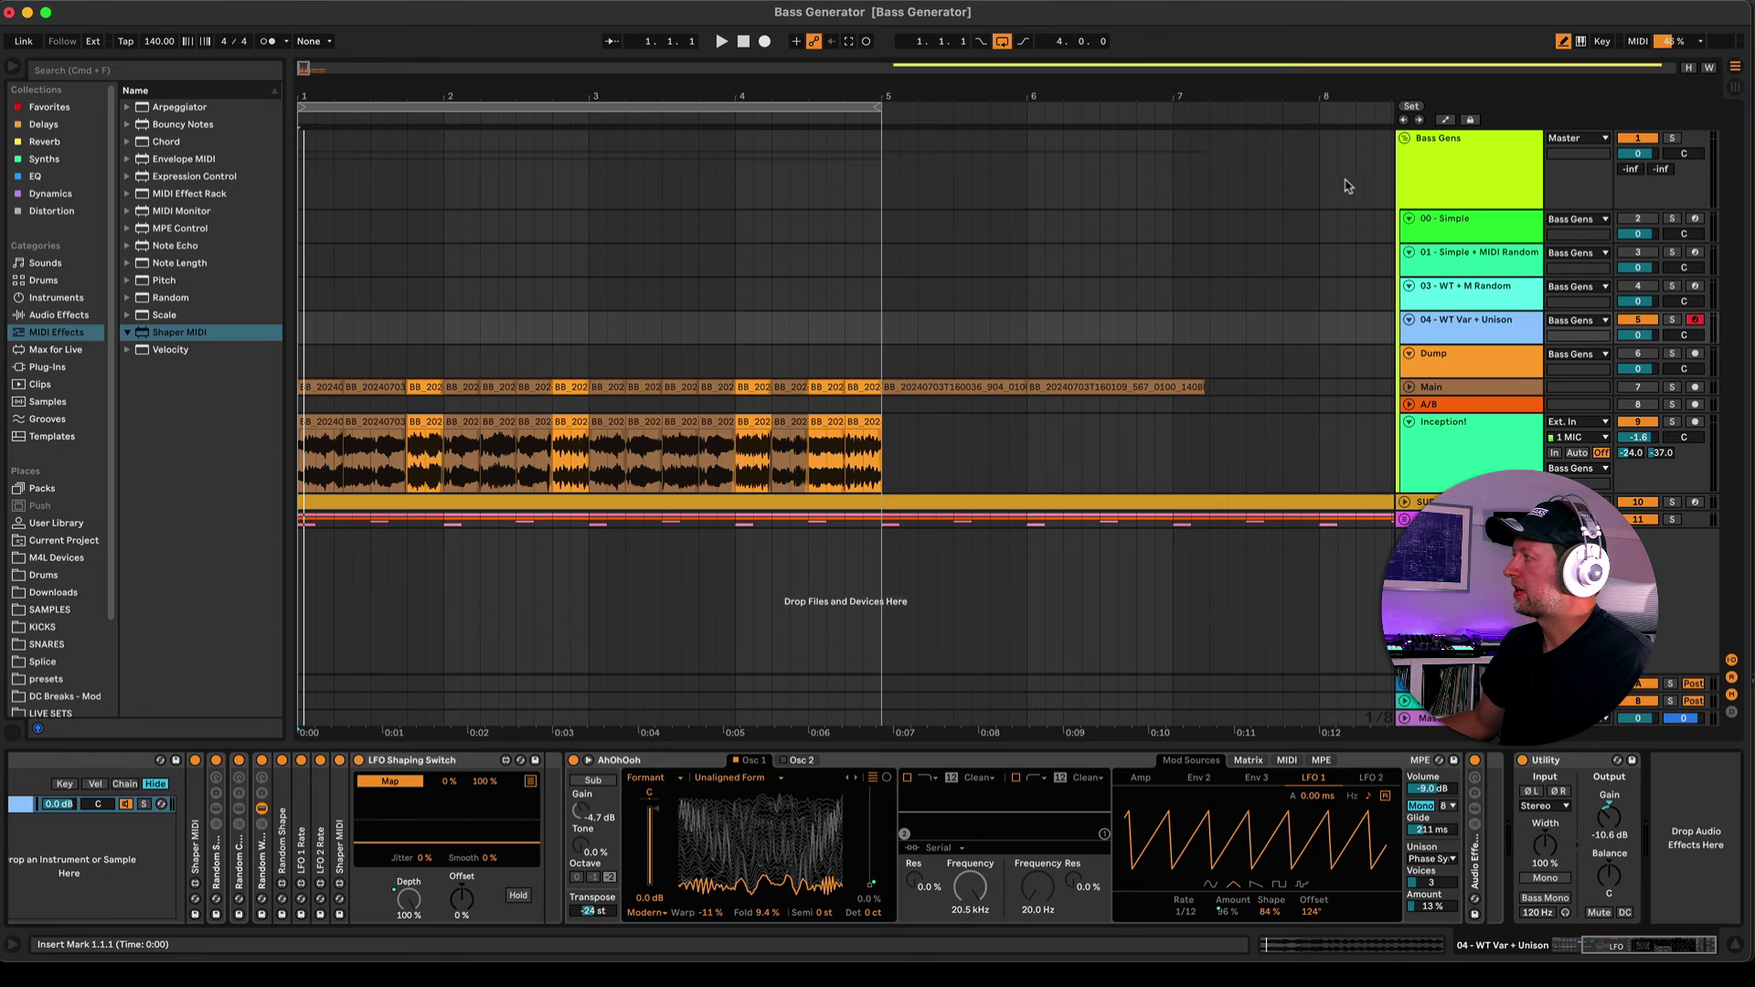
{"action": "left_click", "coordinate": [1445, 165]}
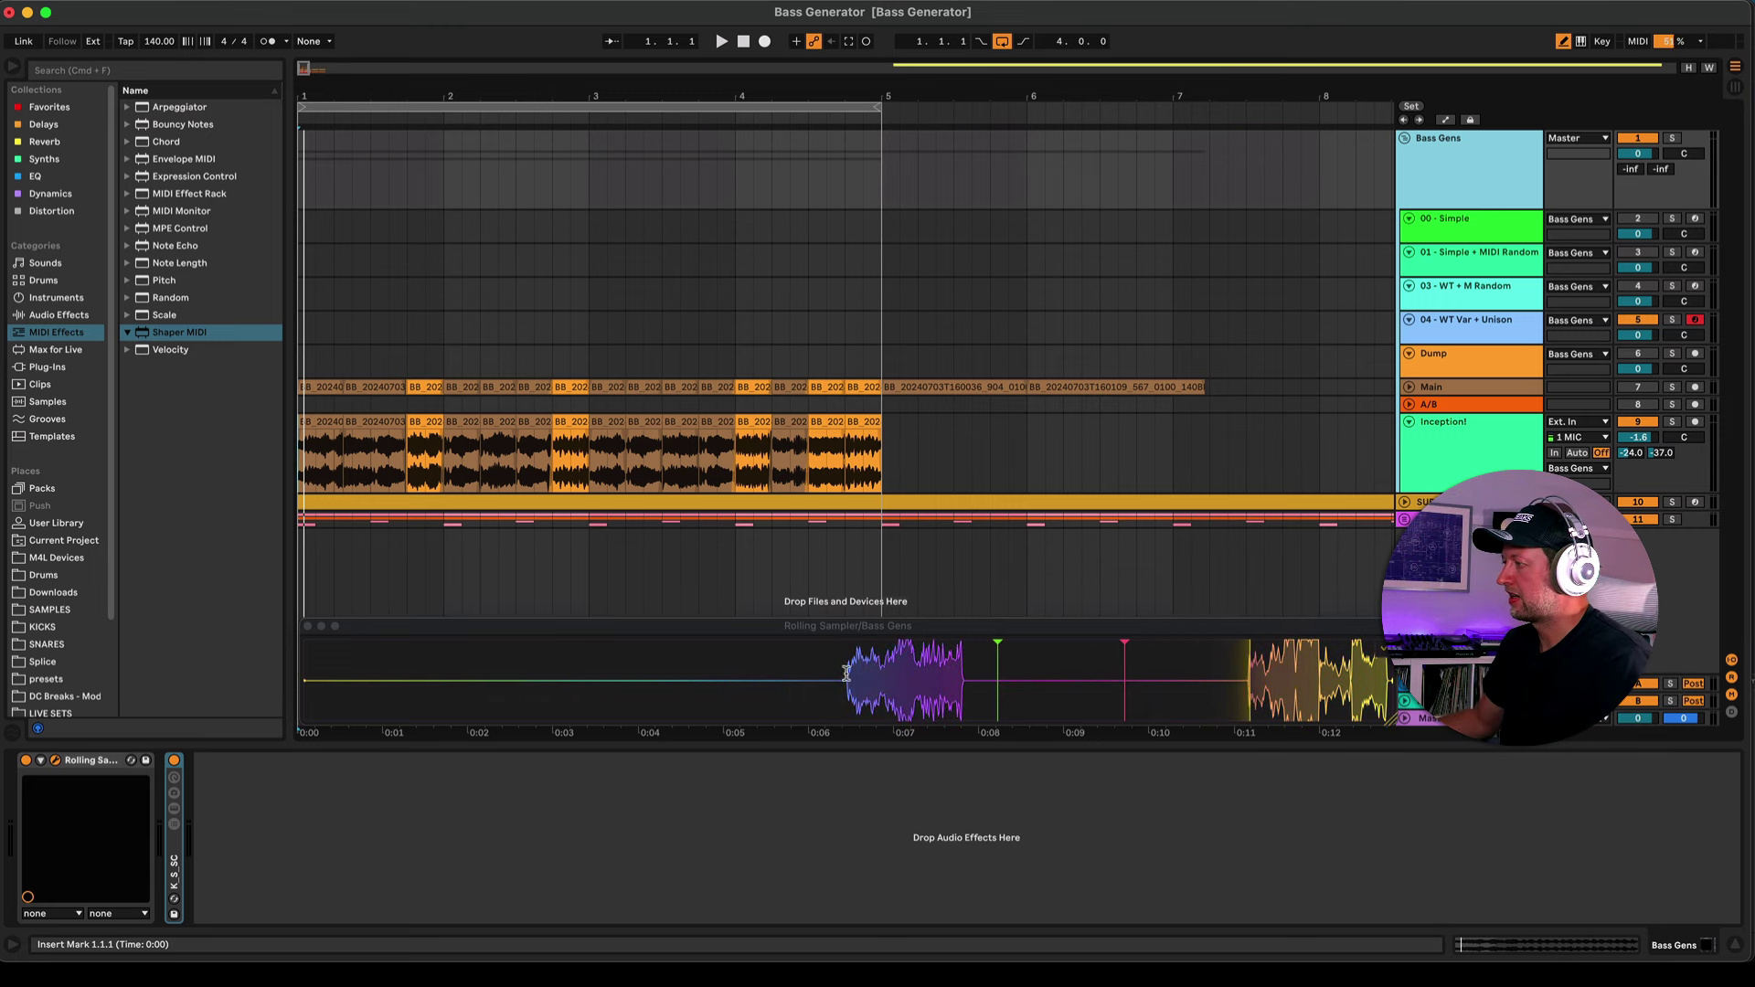
- Drag a section of the captured bass onto the Main track as a new clip at bar 8
{"action": "left_click_drag", "start_coordinate": [843, 673], "coordinate": [962, 681]}
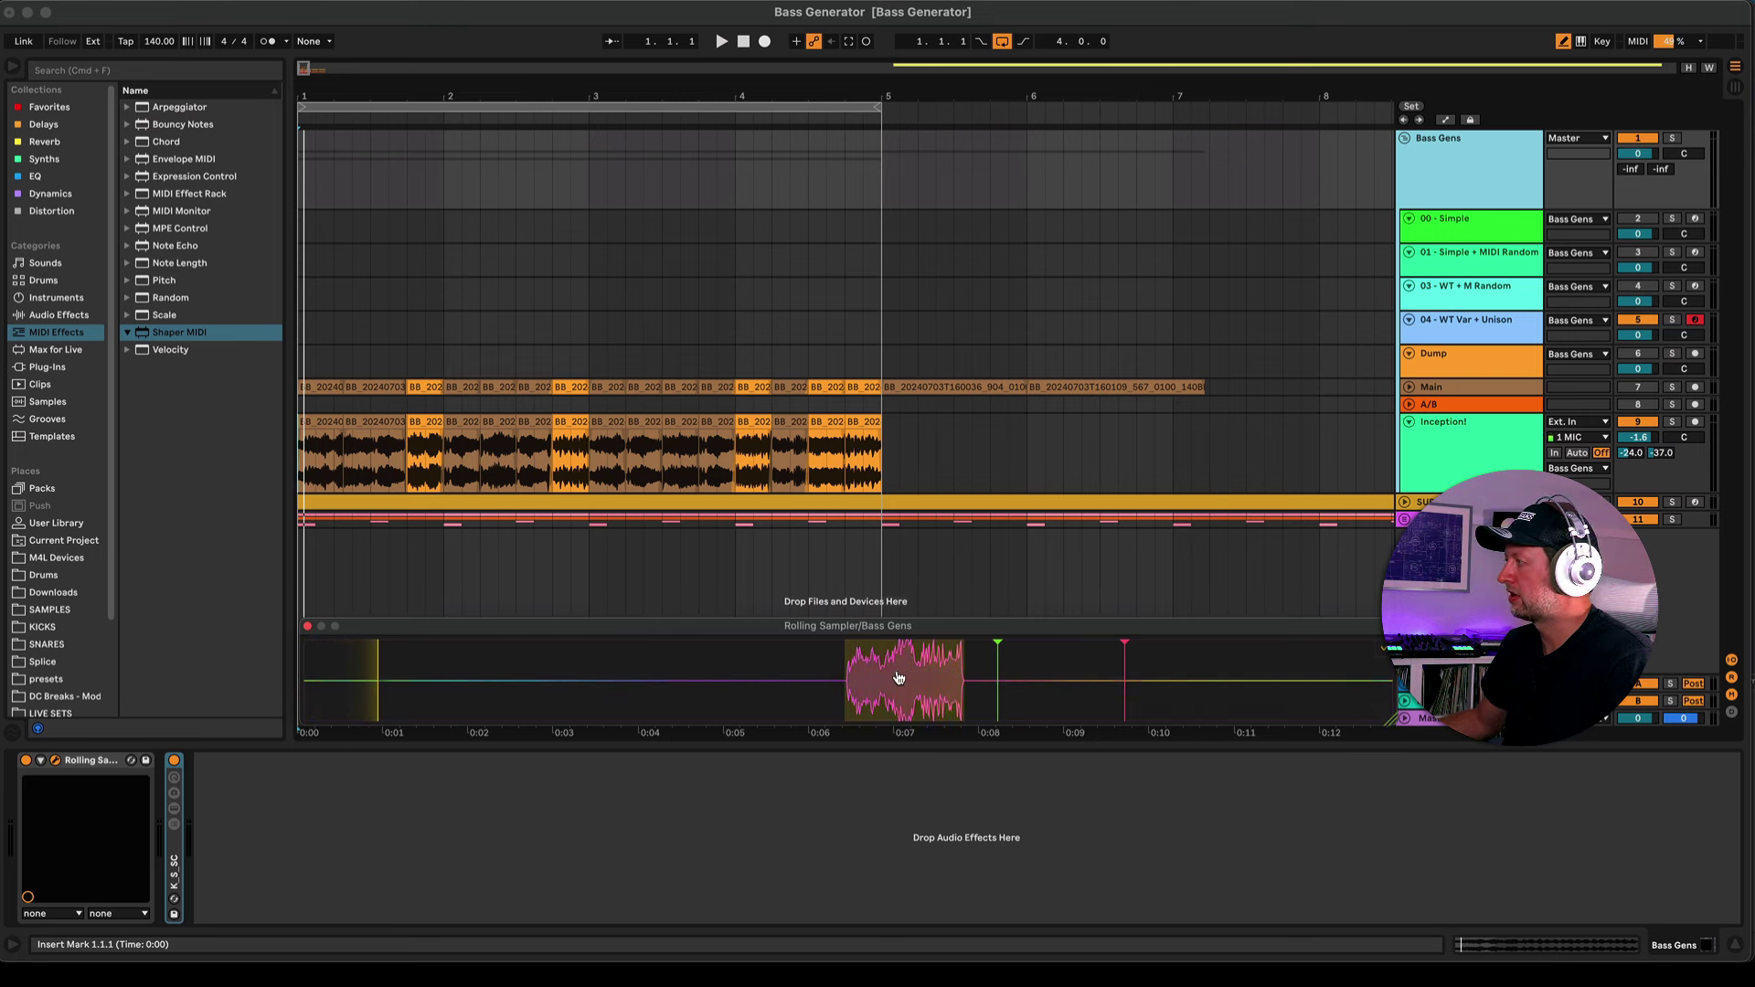
{"action": "left_click_drag", "start_coordinate": [970, 643], "coordinate": [1219, 388]}
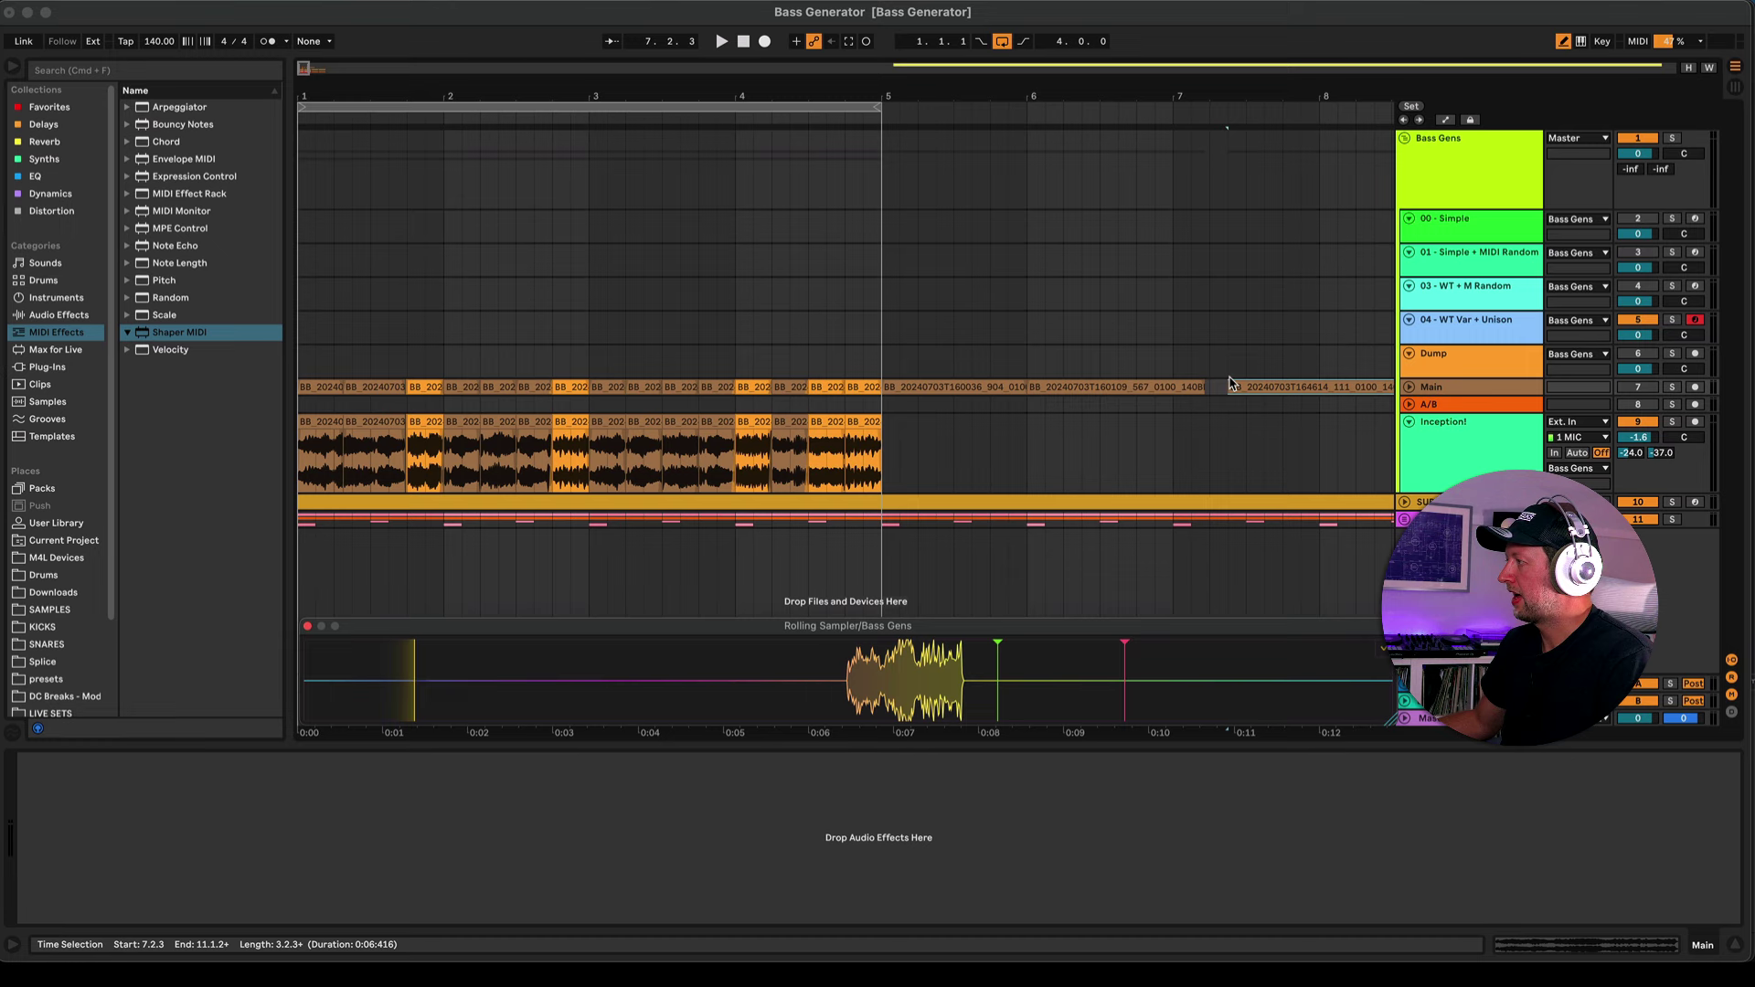
{"action": "scroll", "coordinate": [1216, 407], "scroll_direction": "right", "scroll_amount": 2}
{"action": "scroll", "coordinate": [1180, 421], "scroll_direction": "up", "scroll_amount": 2}
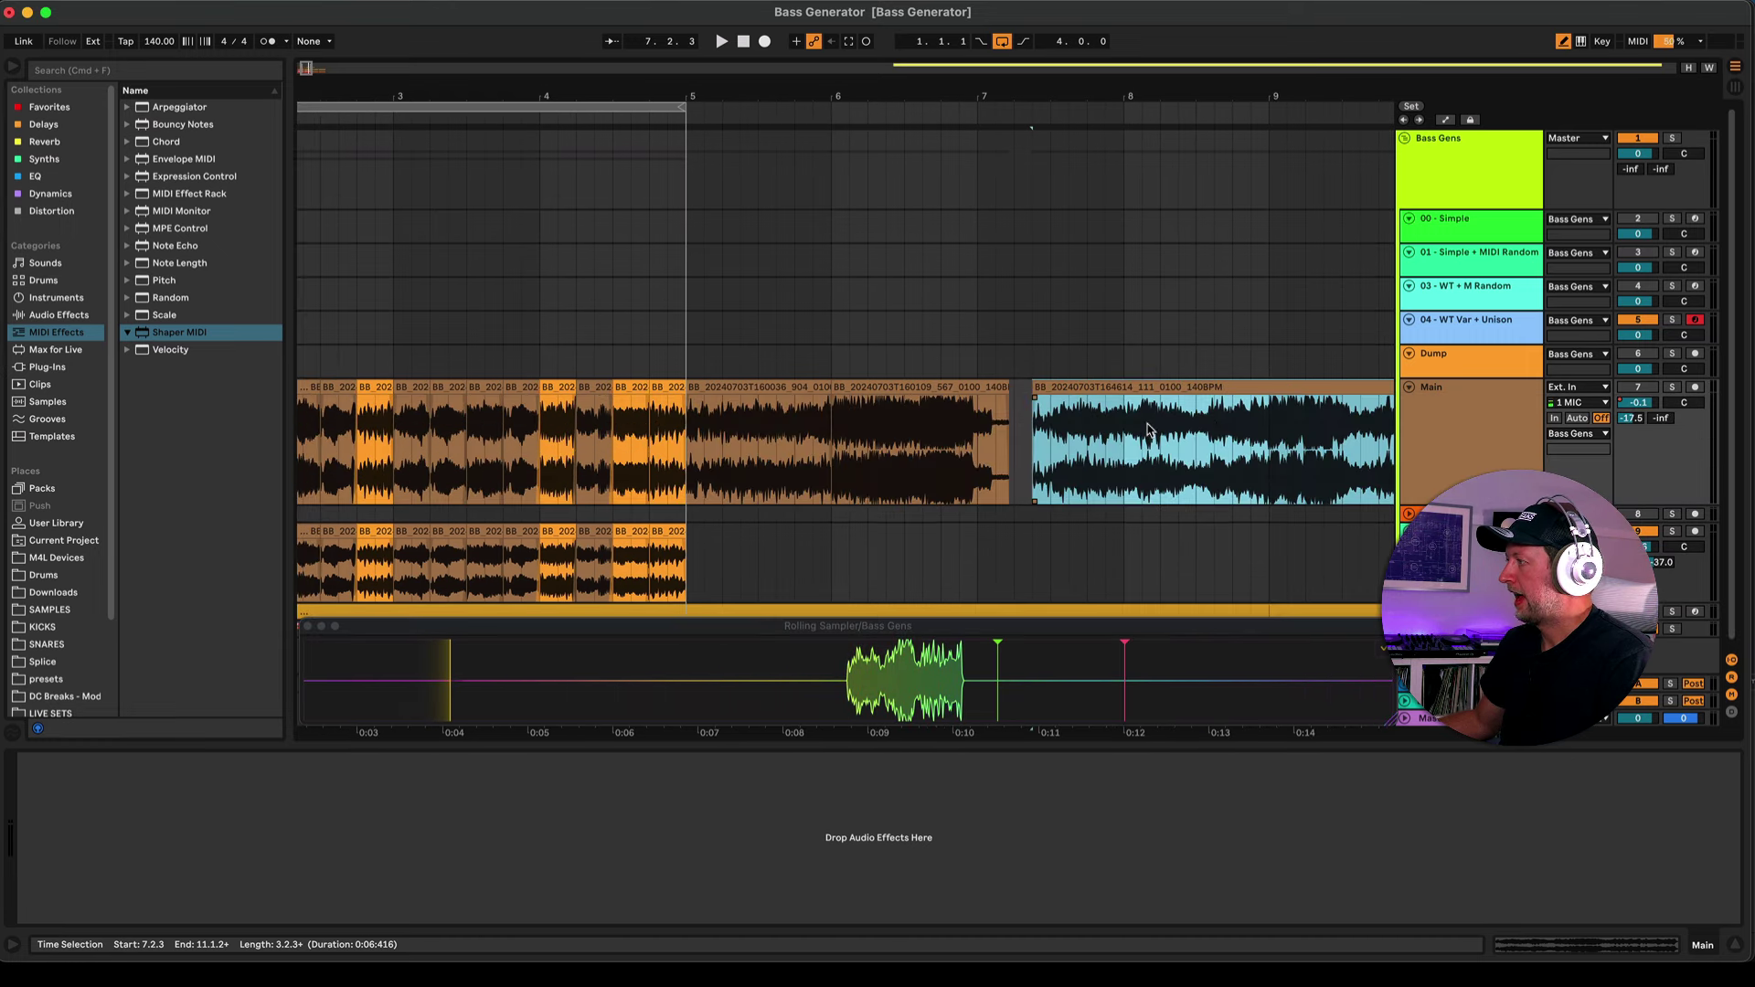
{"action": "scroll", "coordinate": [1138, 433], "scroll_direction": "right", "scroll_amount": 4}
{"action": "scroll", "coordinate": [1134, 430], "scroll_direction": "down", "scroll_amount": 6}
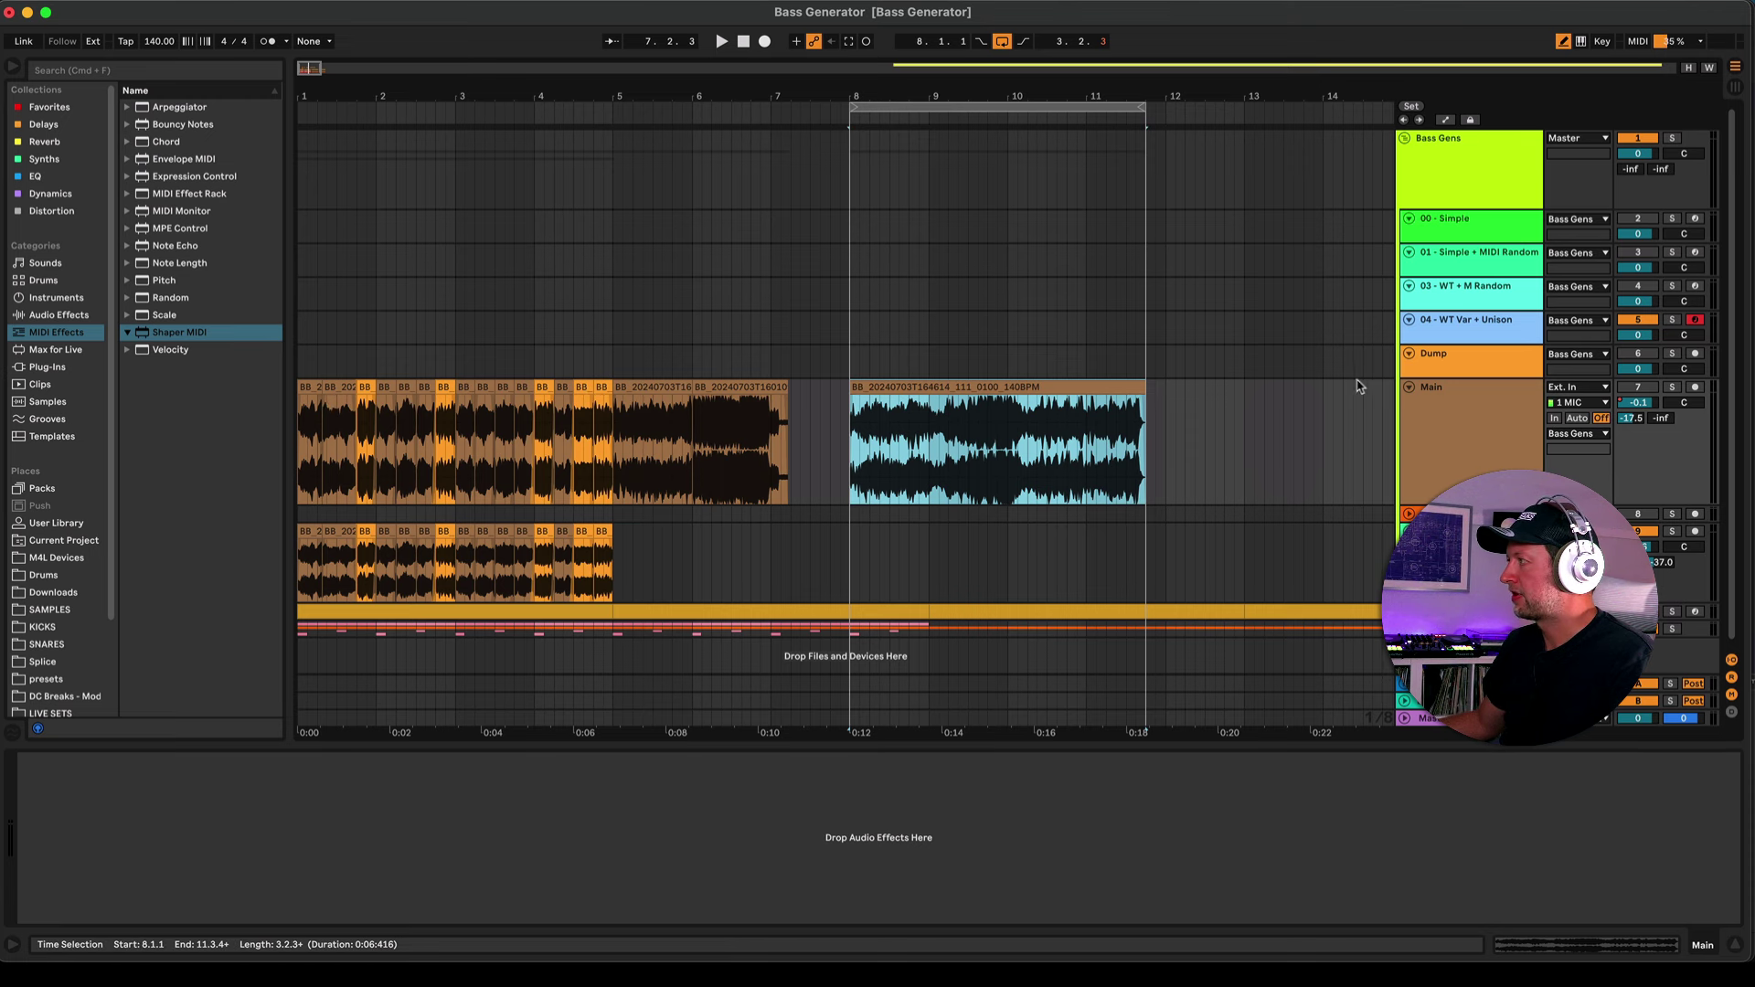
- Move the new bass clip to bar 5 and audition a bars 5–7 loop
{"action": "left_click", "coordinate": [1440, 163]}
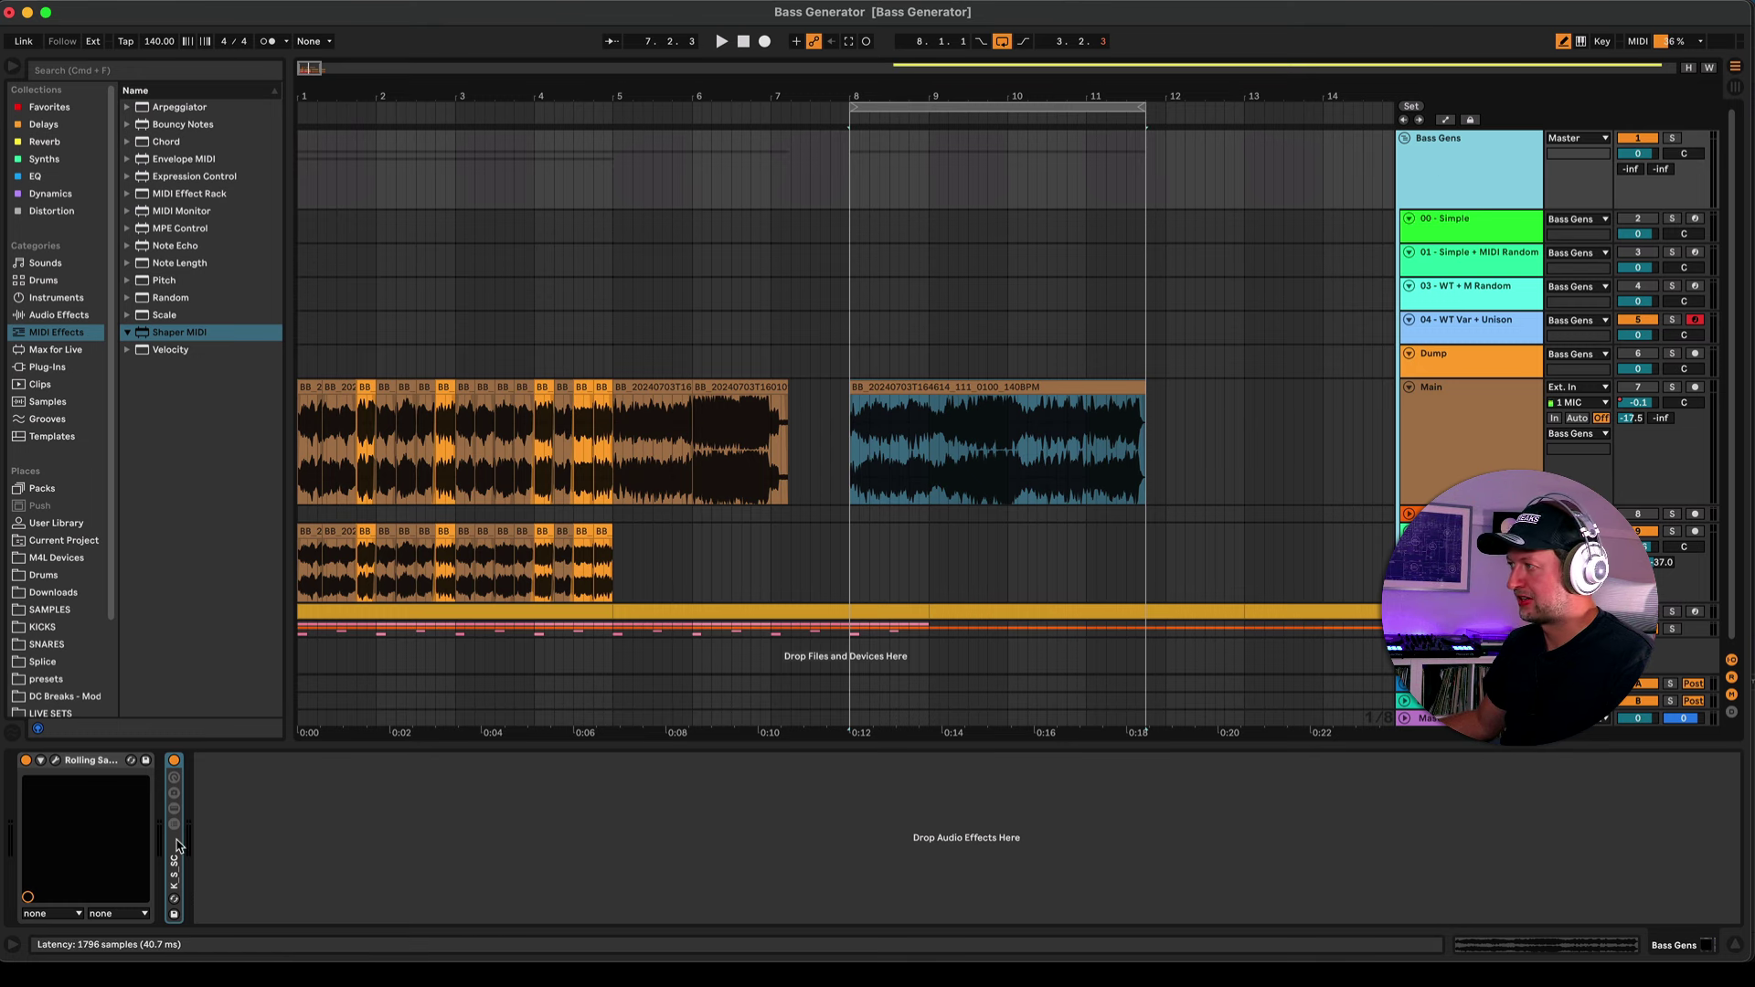
{"action": "scroll", "coordinate": [1013, 564], "scroll_direction": "down", "scroll_amount": 1}
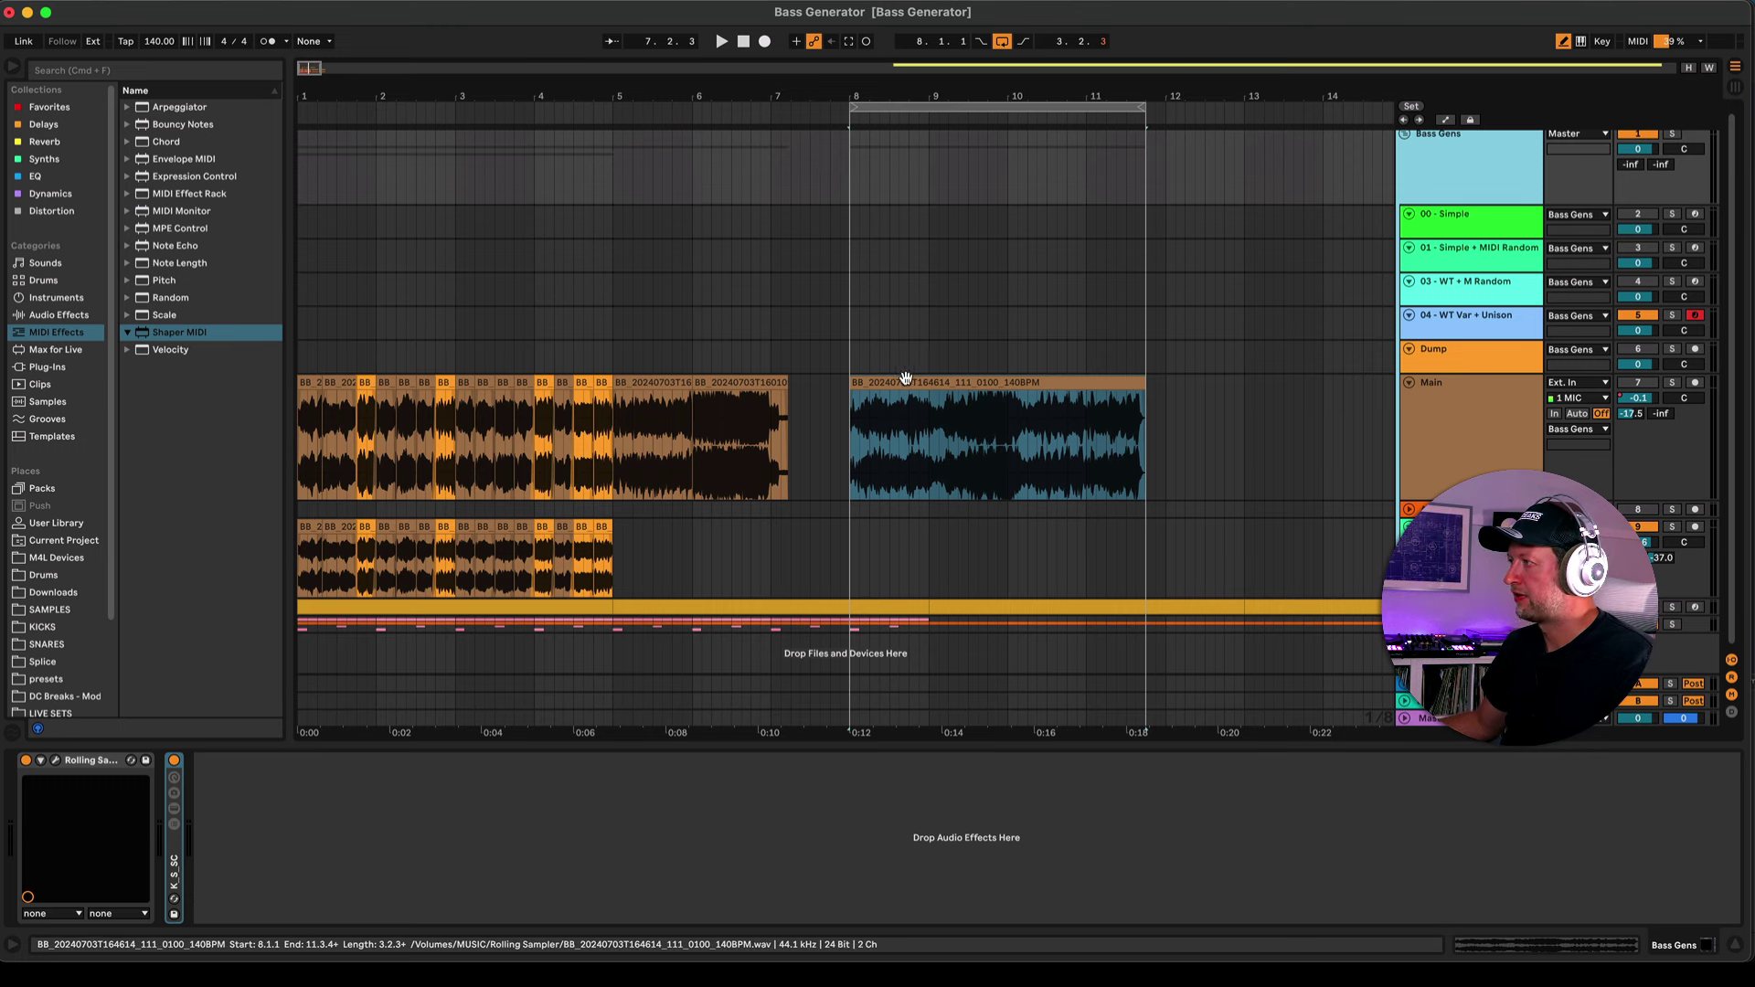
{"action": "left_click_drag", "start_coordinate": [927, 382], "coordinate": [770, 369]}
{"action": "key", "text": "super+l"}
{"action": "key", "text": "space"}
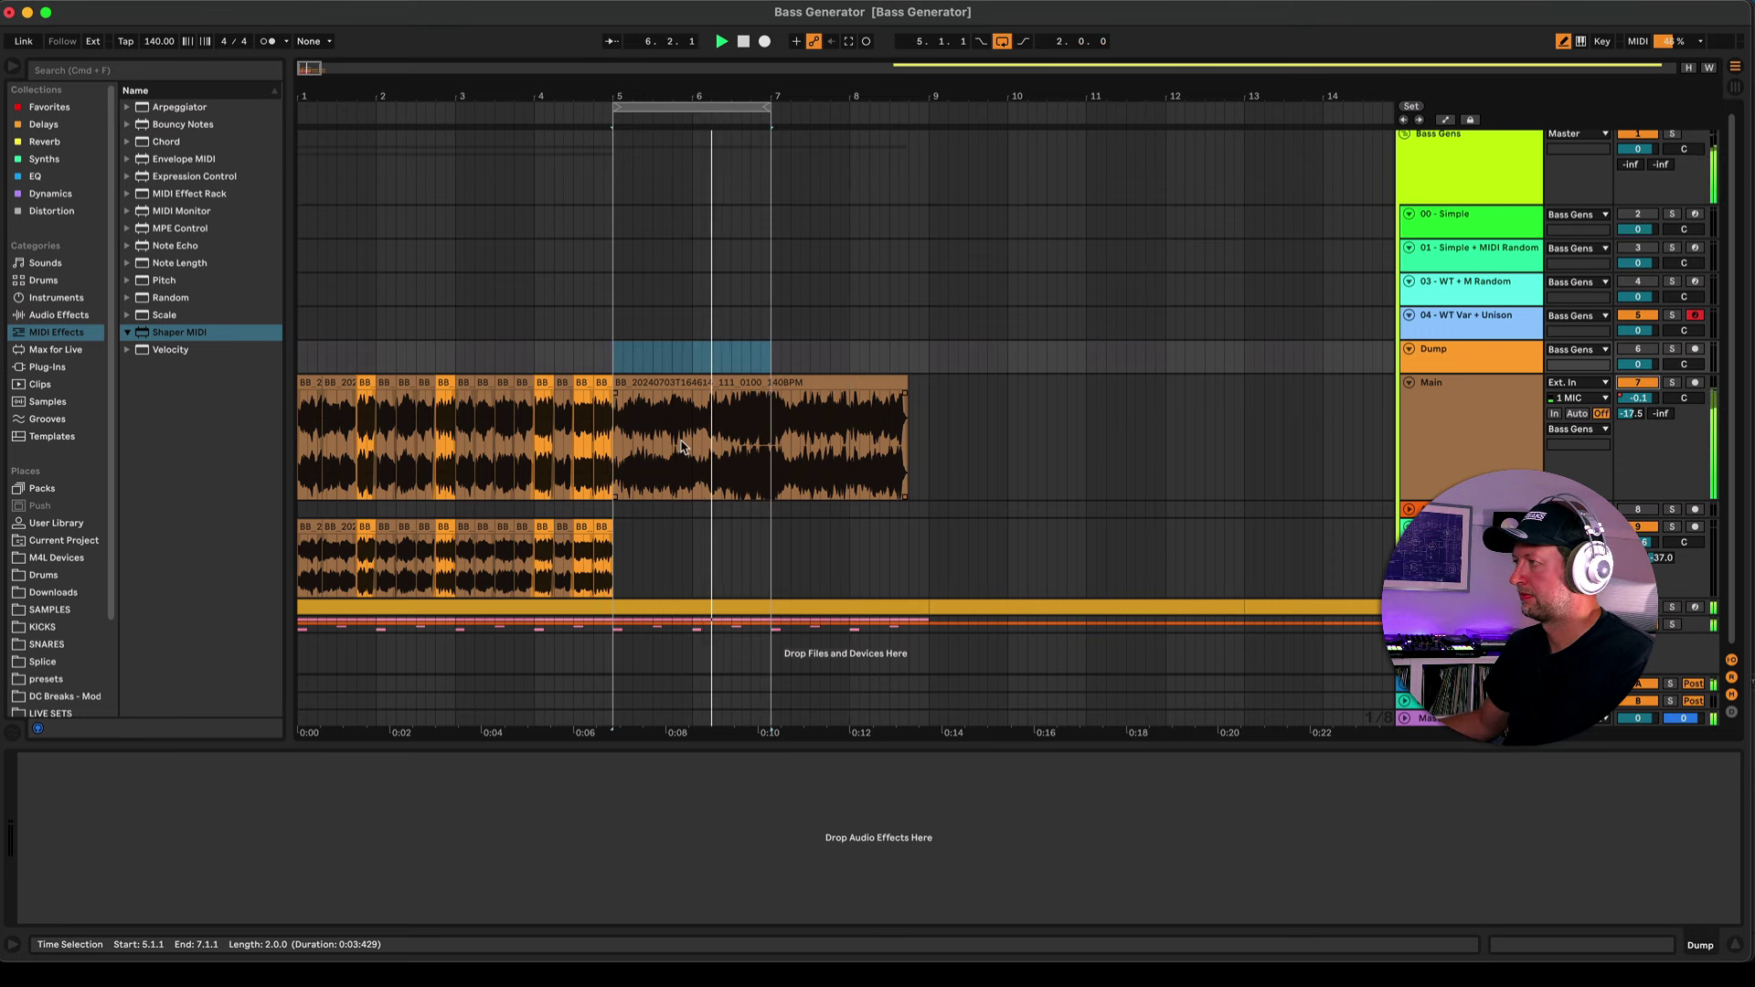
{"action": "key", "text": "space"}
- Slide the kept part of the bass clip to start at bar 5 and replay the loop
{"action": "left_click", "coordinate": [777, 402]}
{"action": "left_click", "coordinate": [783, 389]}
{"action": "left_click_drag", "start_coordinate": [759, 429], "coordinate": [632, 430]}
{"action": "key", "text": "space"}
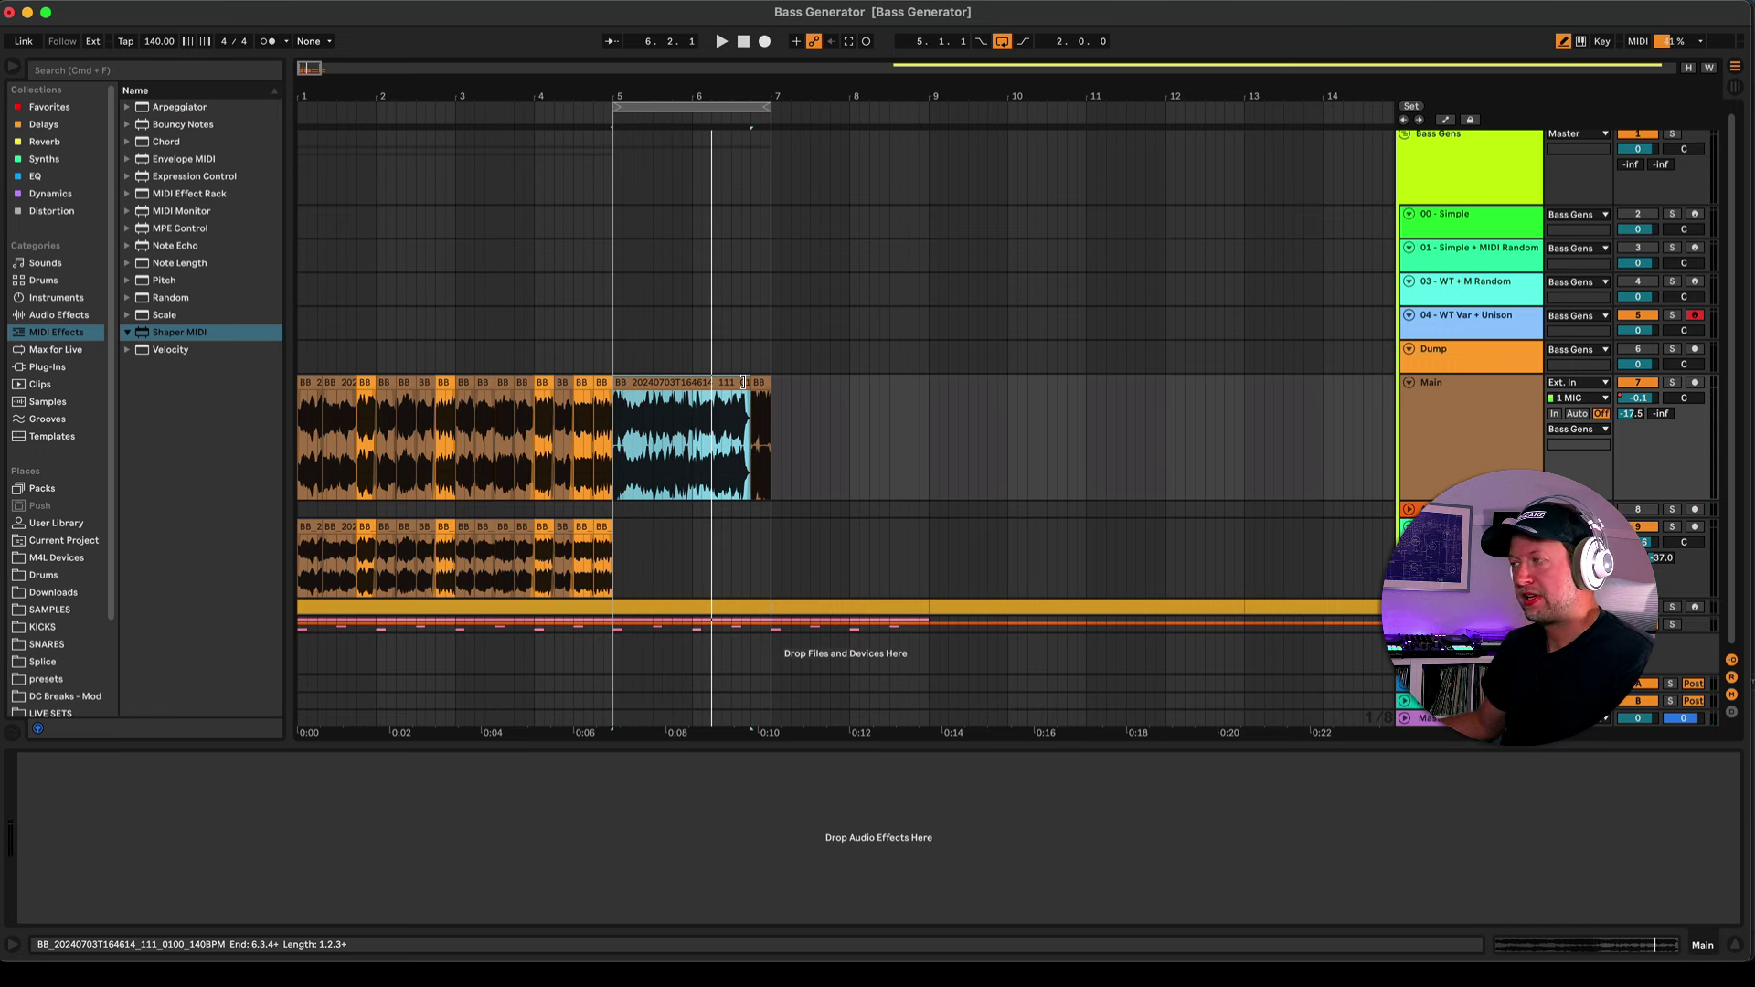
- Drag a fresh Rolling Sampler capture of the 04 - WT Var + Unison bass to bar 5.1.1 on Main
{"action": "left_click", "coordinate": [1463, 320]}
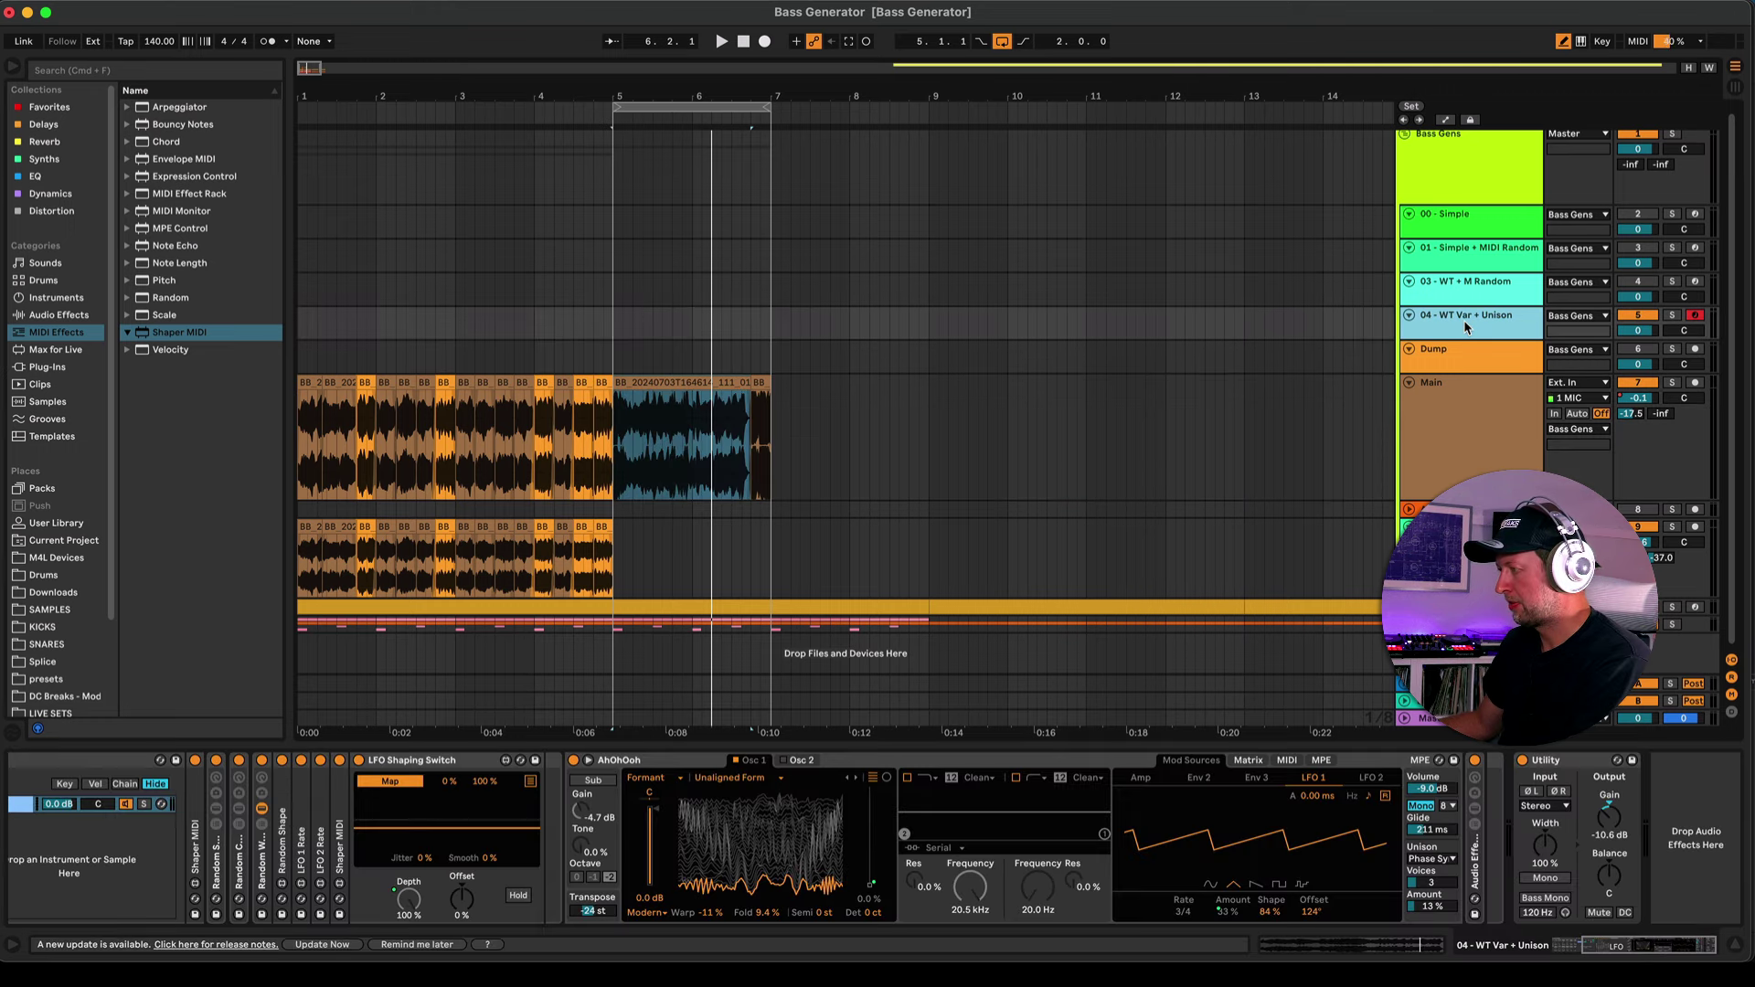
{"action": "key", "text": "super+alt+p"}
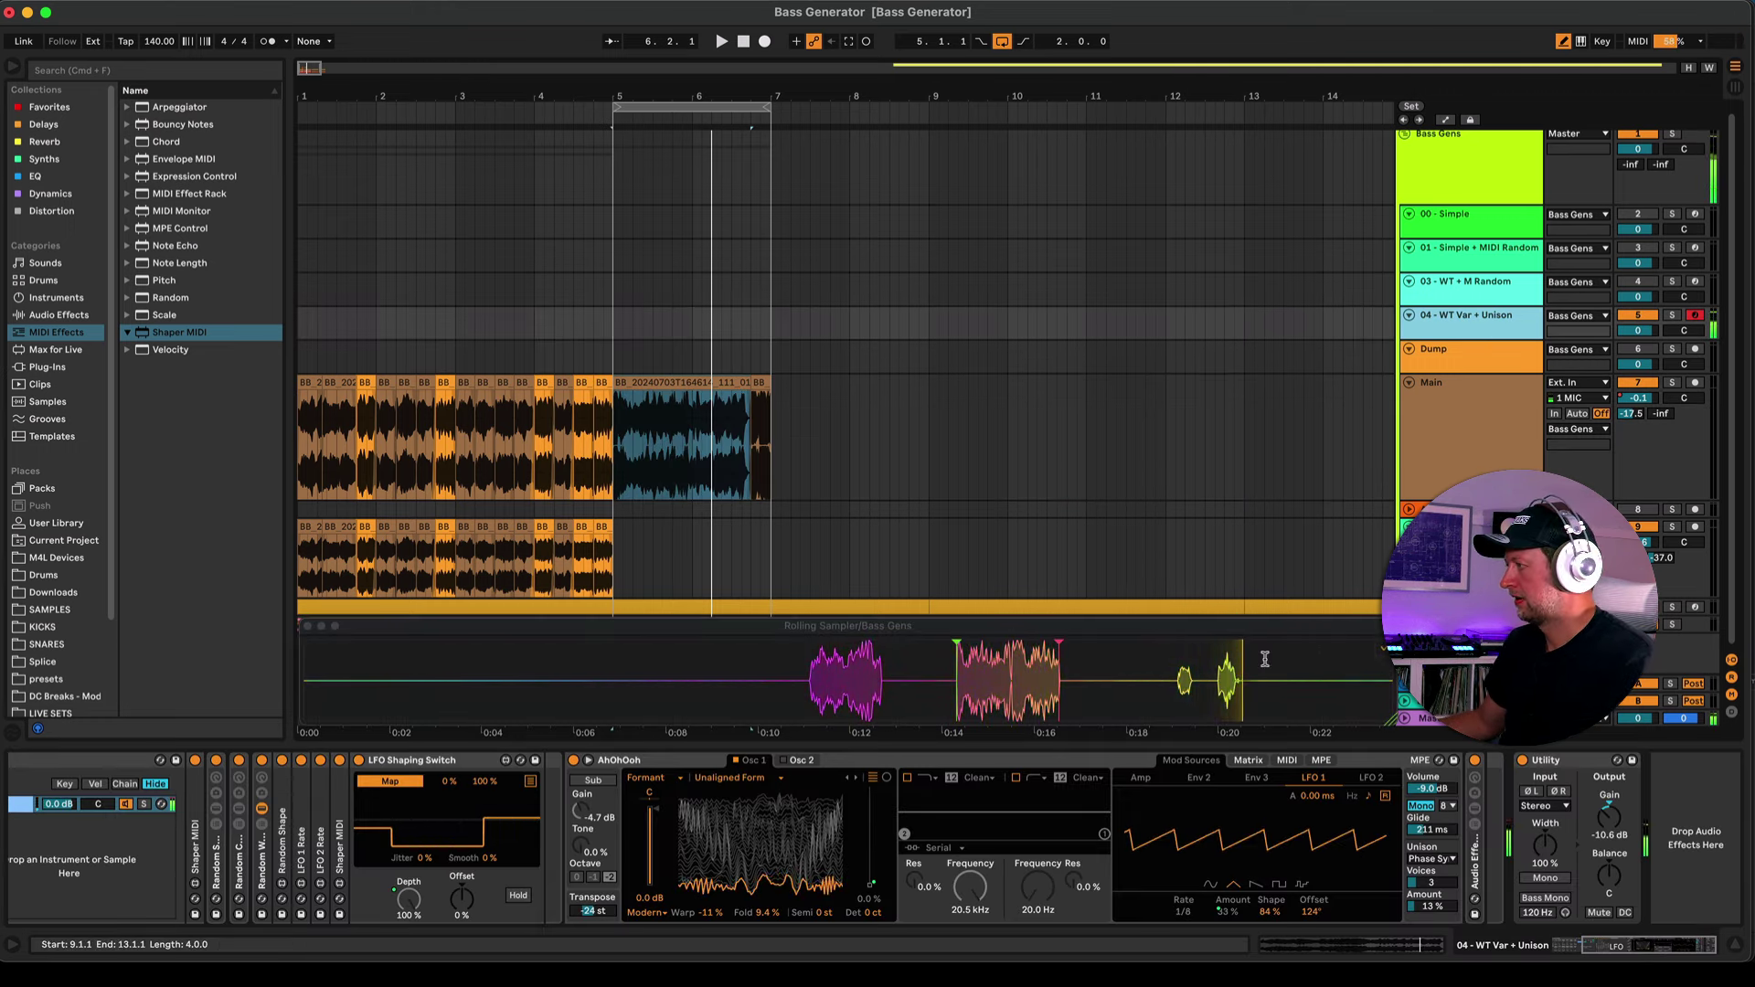
{"action": "left_click", "coordinate": [1222, 677]}
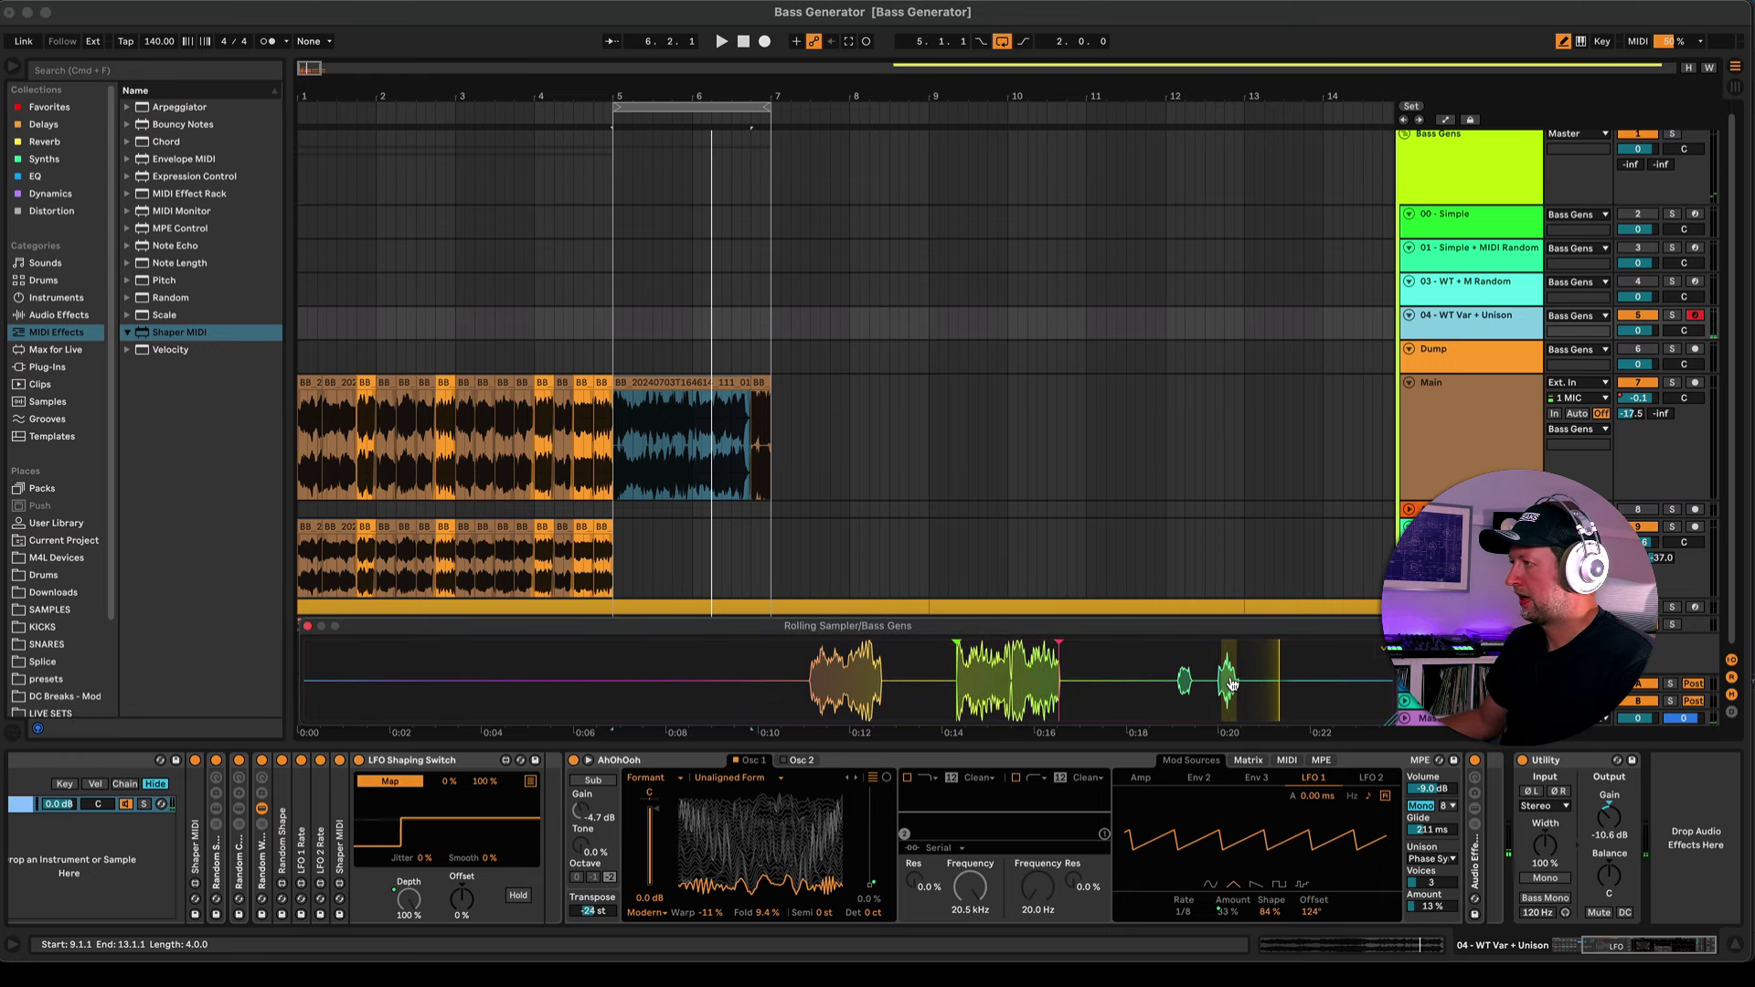
{"action": "mouse_move", "coordinate": [1222, 677]}
{"action": "left_mouse_down"}
{"action": "mouse_move", "coordinate": [614, 425]}
{"action": "mouse_move", "coordinate": [580, 388]}
{"action": "mouse_move", "coordinate": [611, 388]}
{"action": "left_mouse_up"}
- Play back the new short chop at bar 5, then bring up the Inception! channel's devices
{"action": "key", "text": "space"}
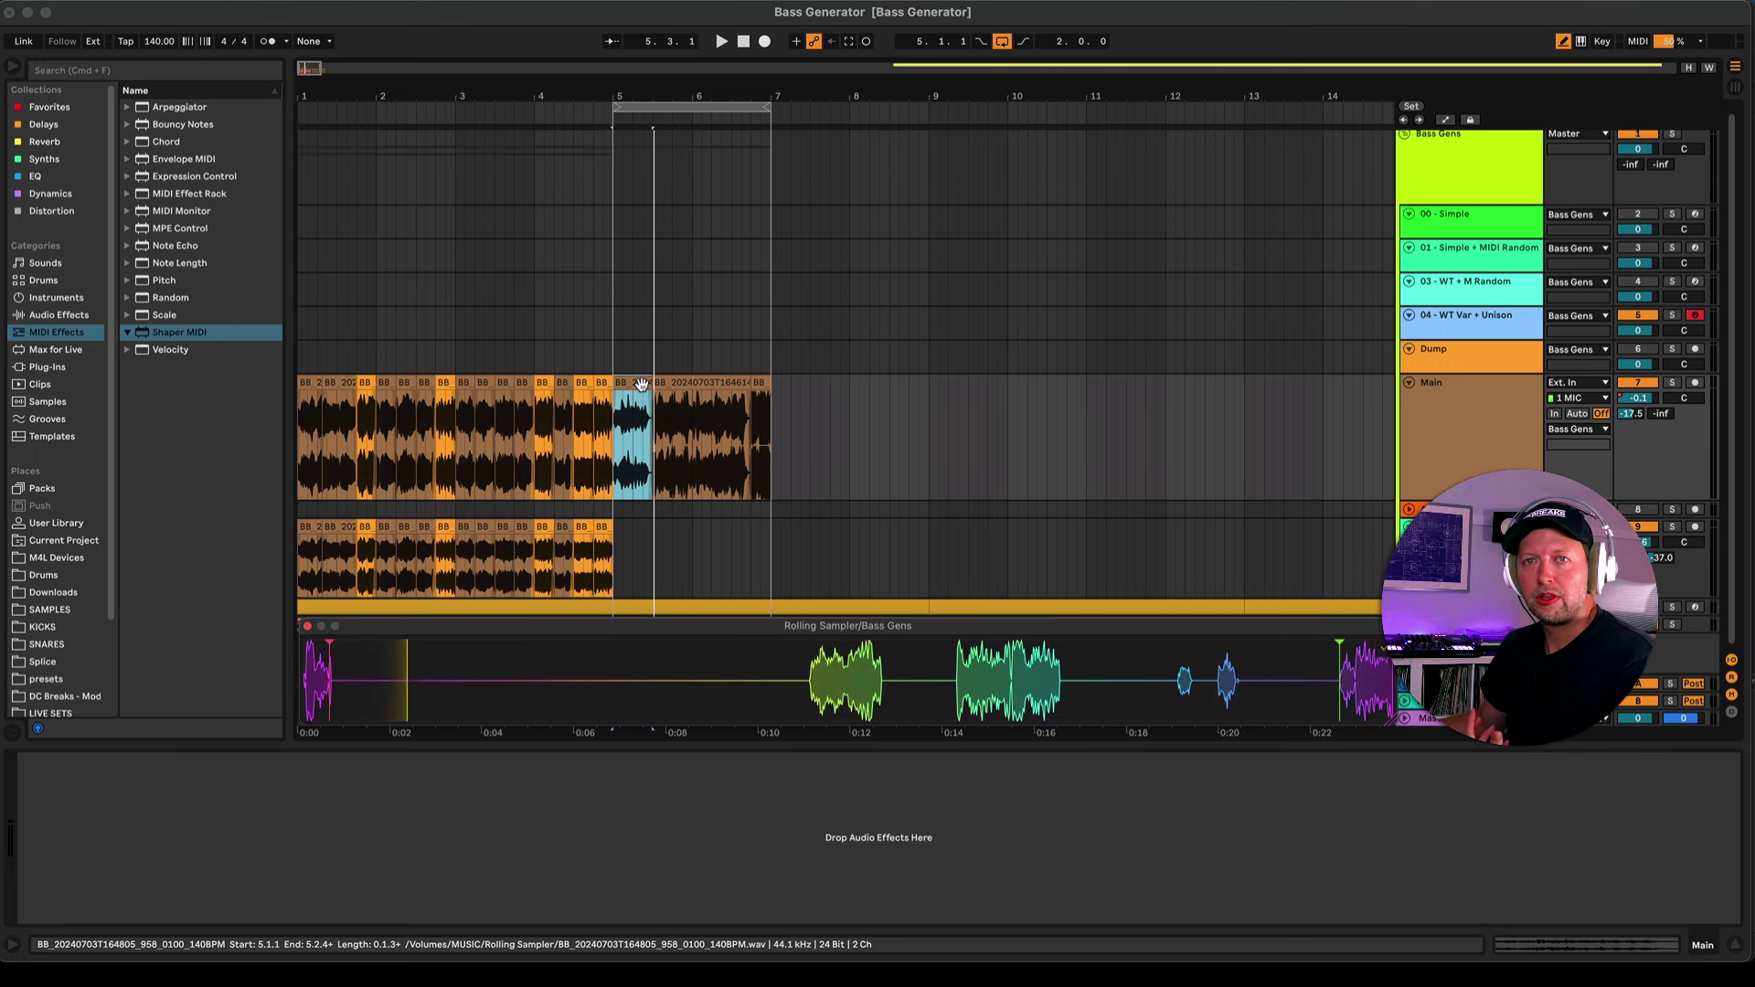
{"action": "left_click", "coordinate": [641, 383]}
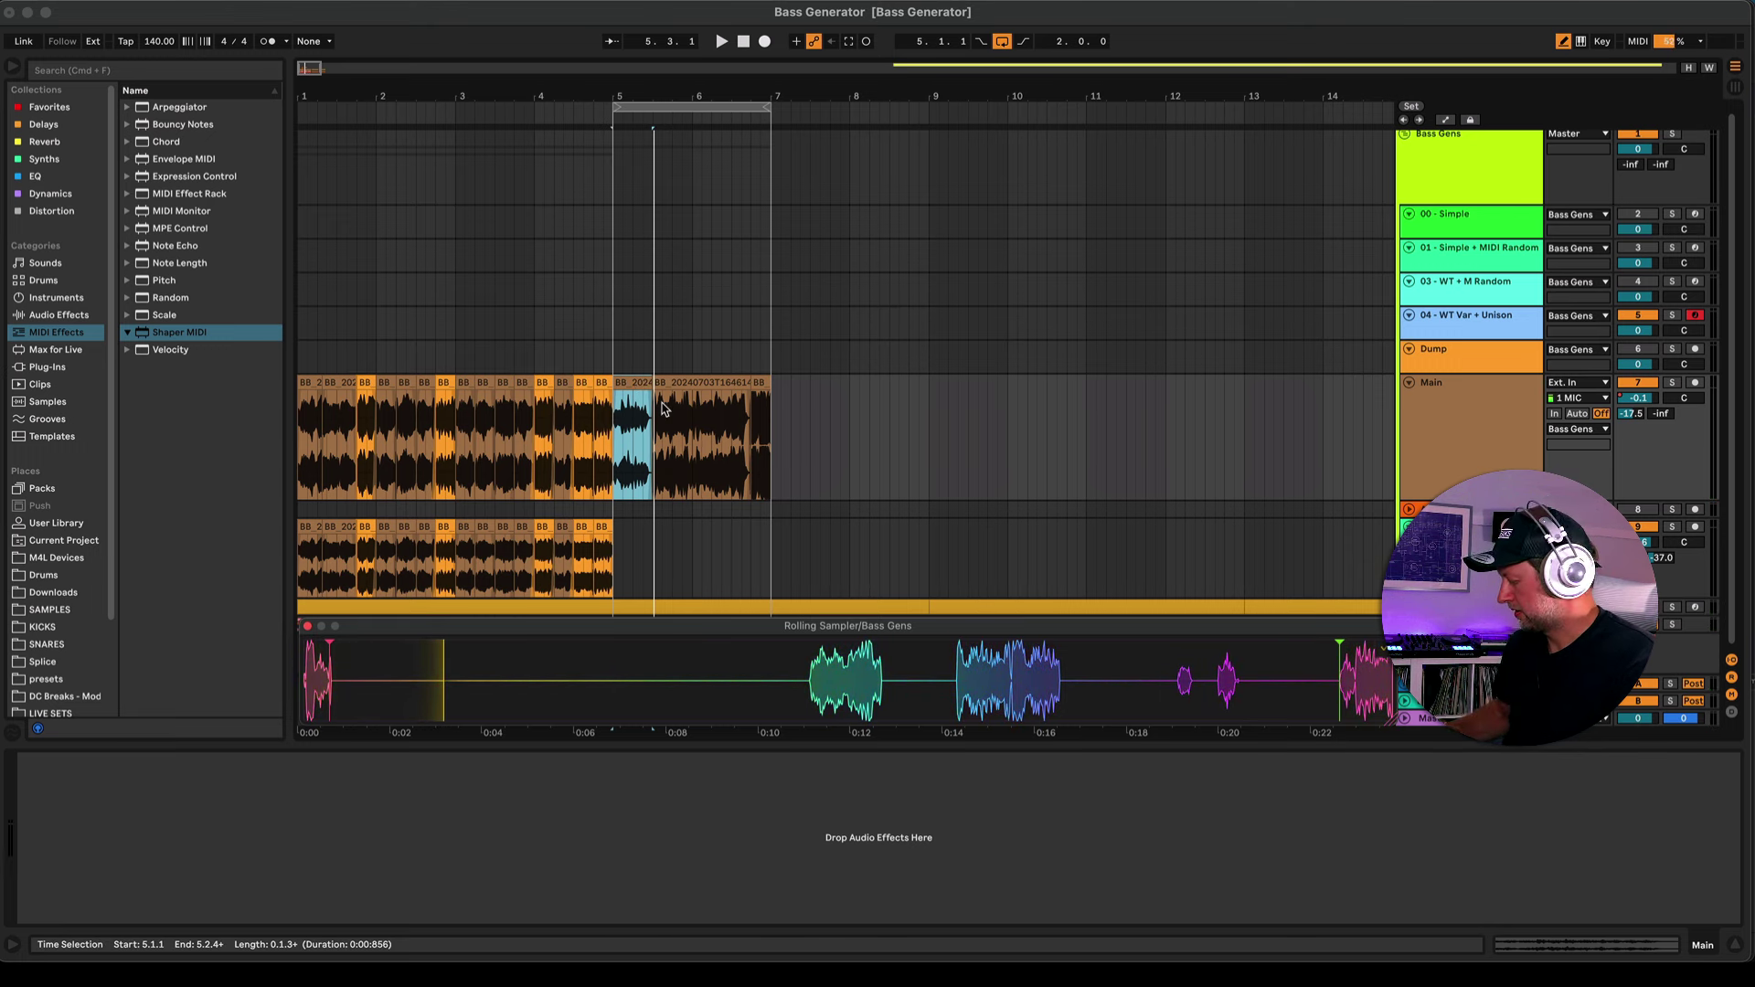
{"action": "left_click", "coordinate": [695, 558]}
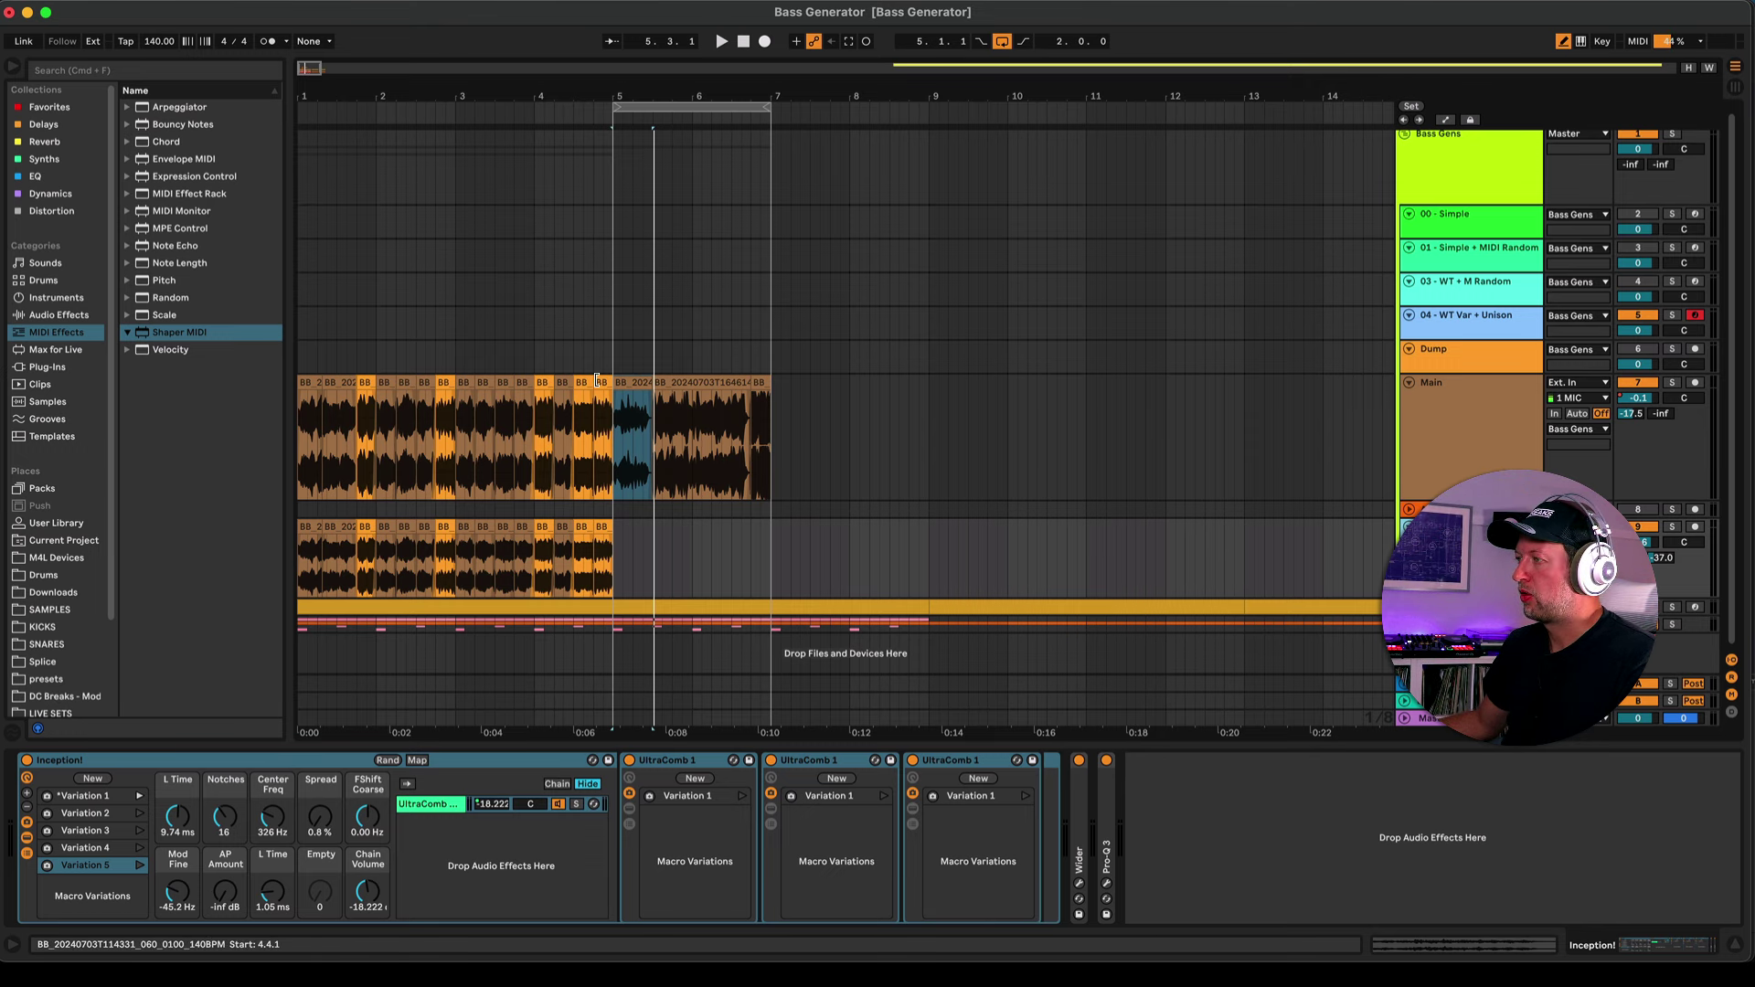
- Select all of the Inception! channel's clips and loop bars 1–5 with Cmd+L
{"action": "left_click", "coordinate": [301, 527]}
{"action": "left_click", "coordinate": [603, 524], "text": "shift"}
{"action": "key", "text": "super+l"}
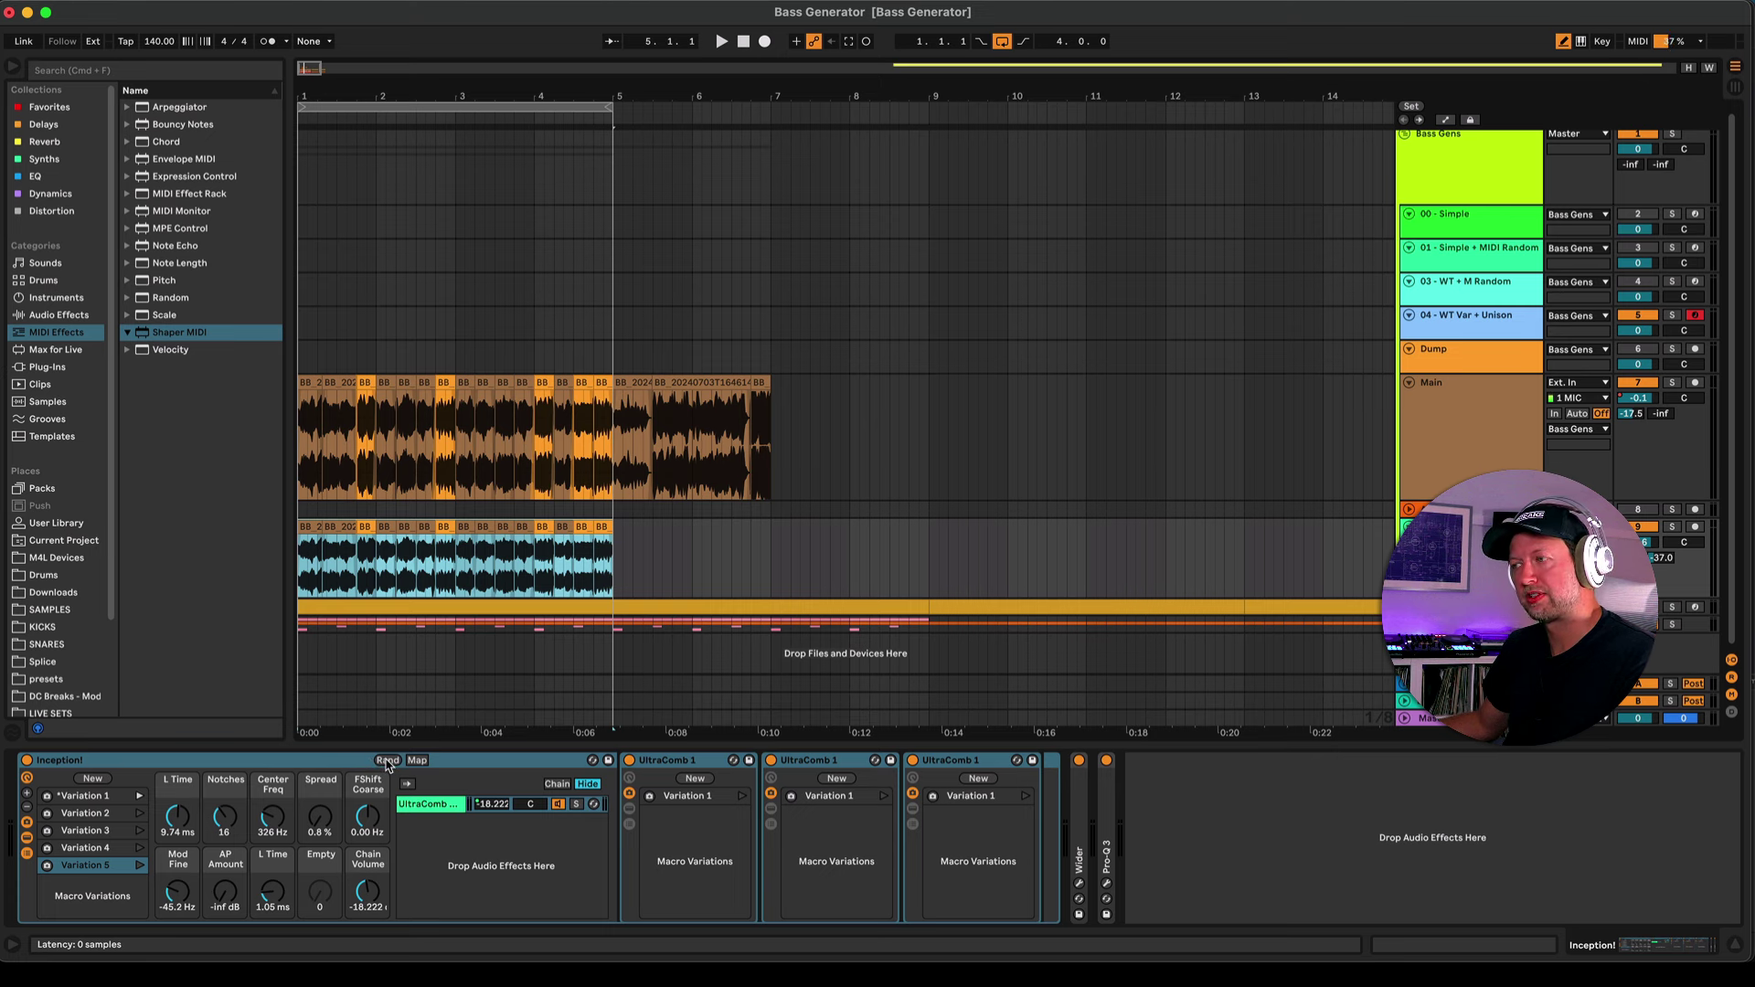
- Play the loop while auditioning Inception! Variations 1, 4 and another, ending on Variation 1
{"action": "left_click", "coordinate": [140, 796]}
{"action": "key", "text": "space"}
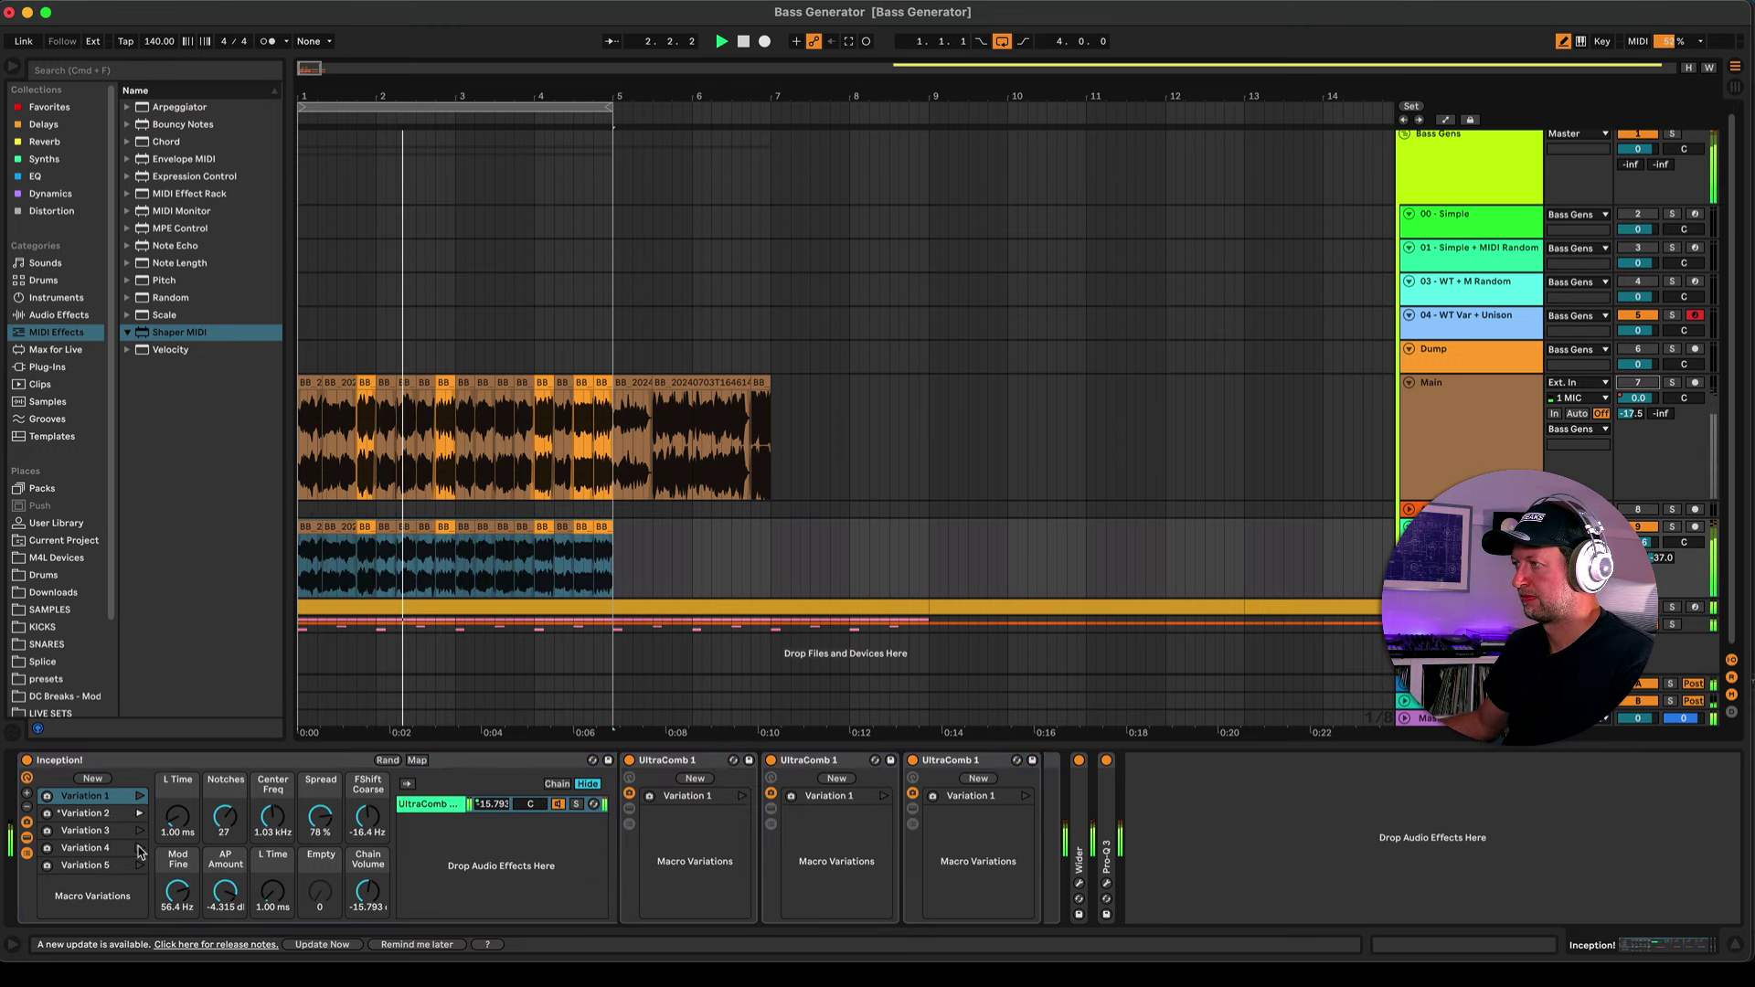
{"action": "left_click", "coordinate": [140, 848]}
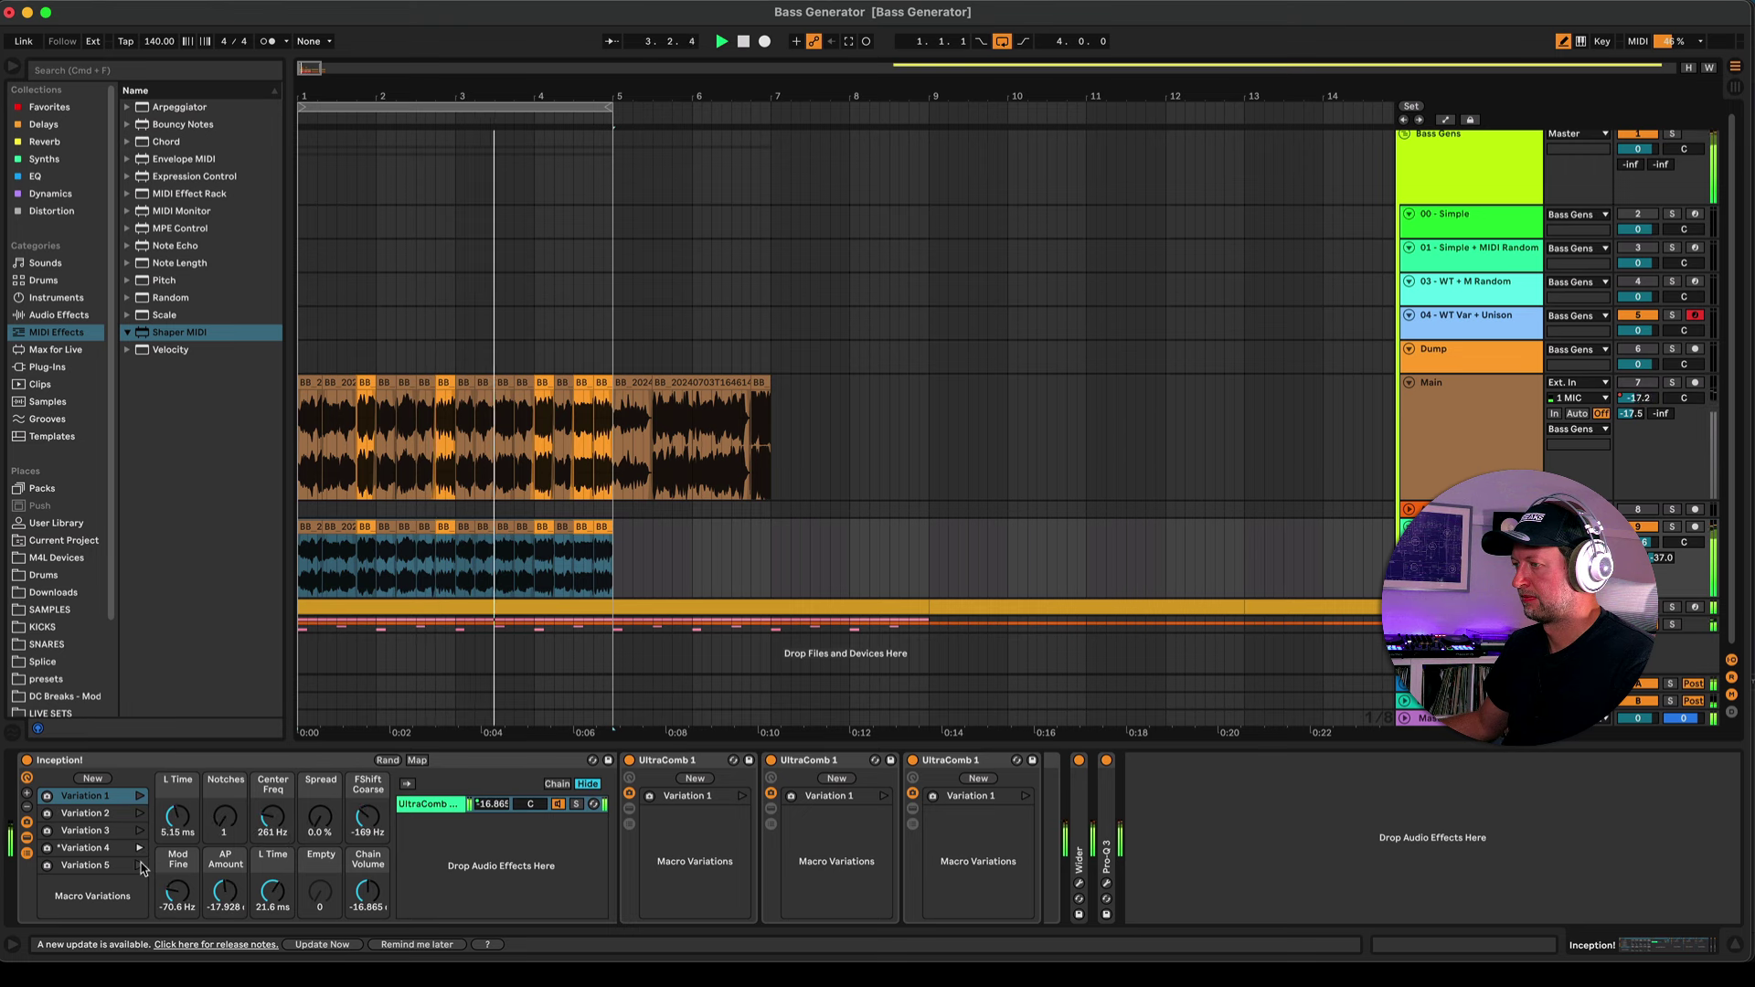
{"action": "left_click", "coordinate": [140, 865]}
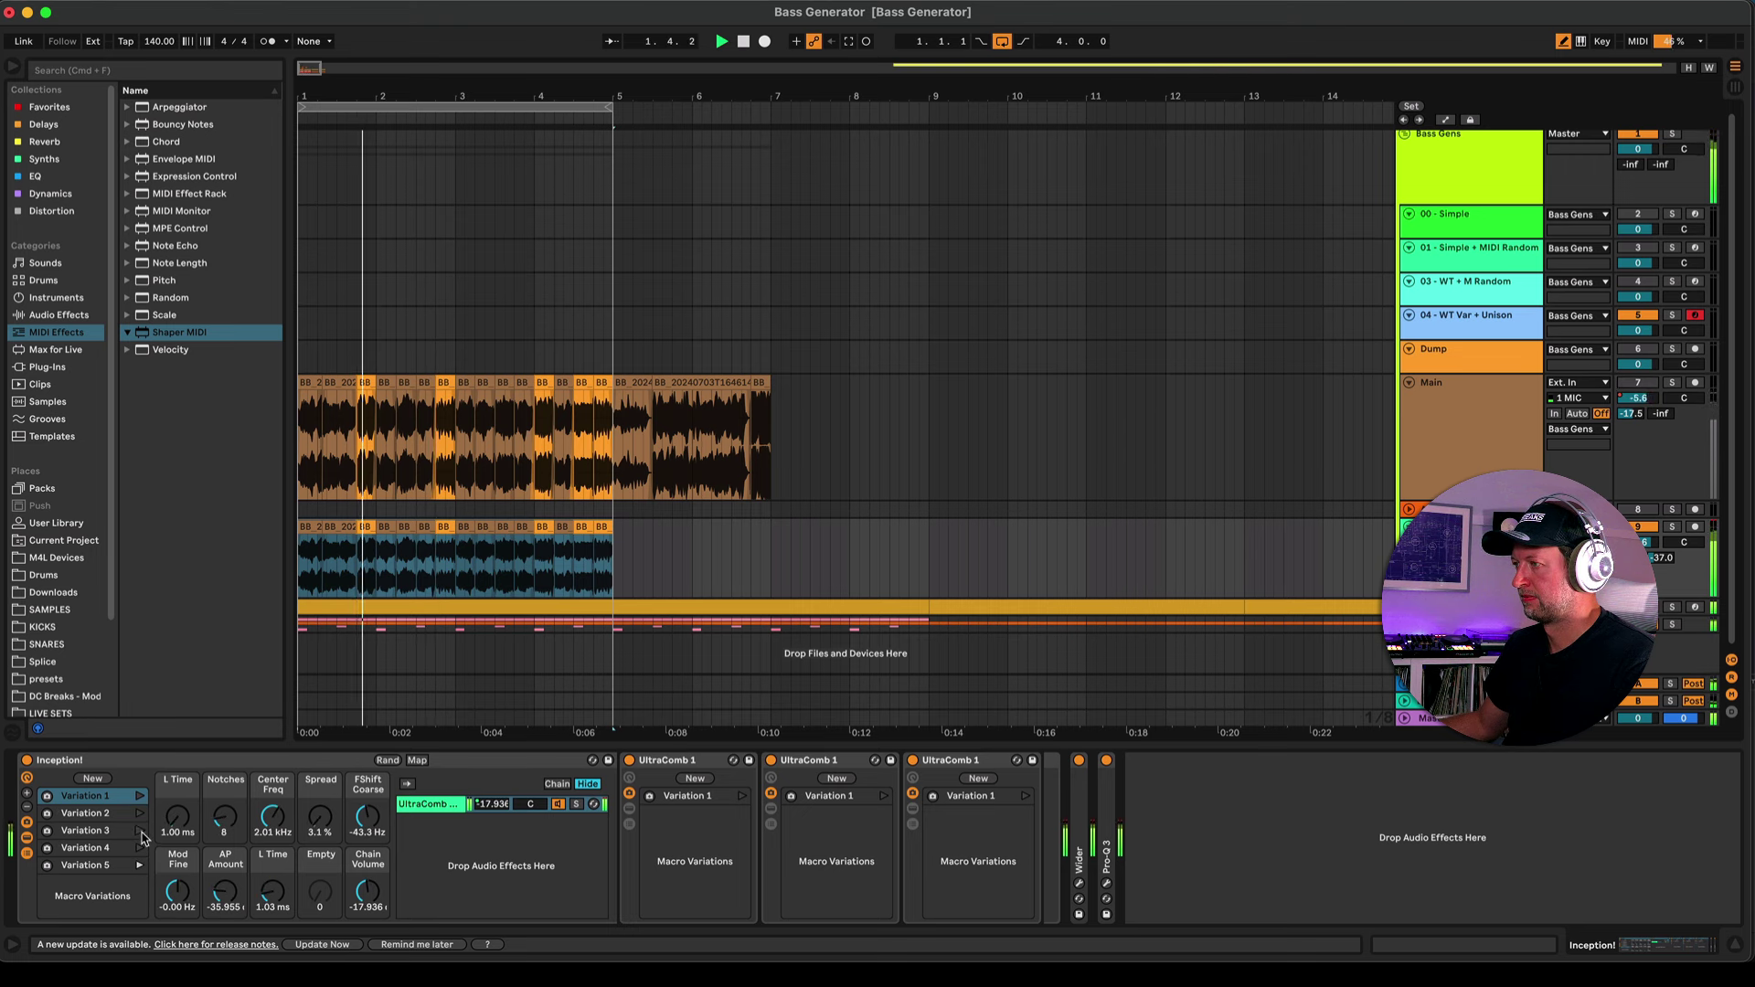
{"action": "left_click", "coordinate": [140, 813]}
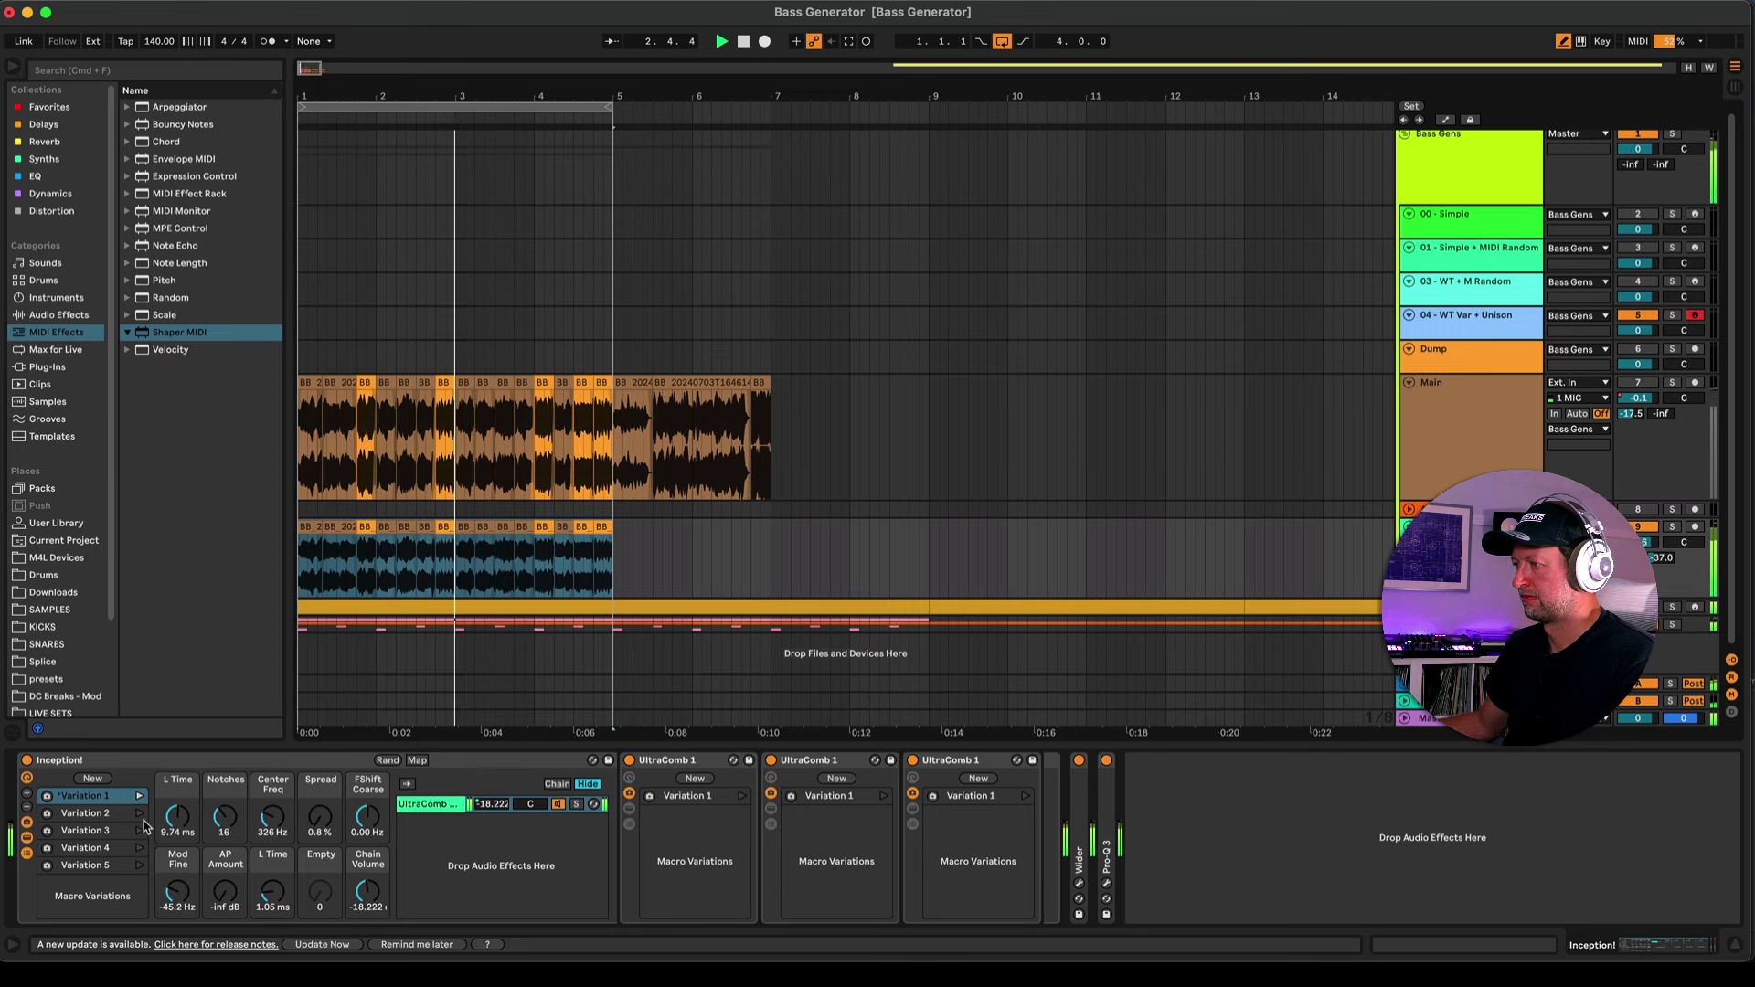